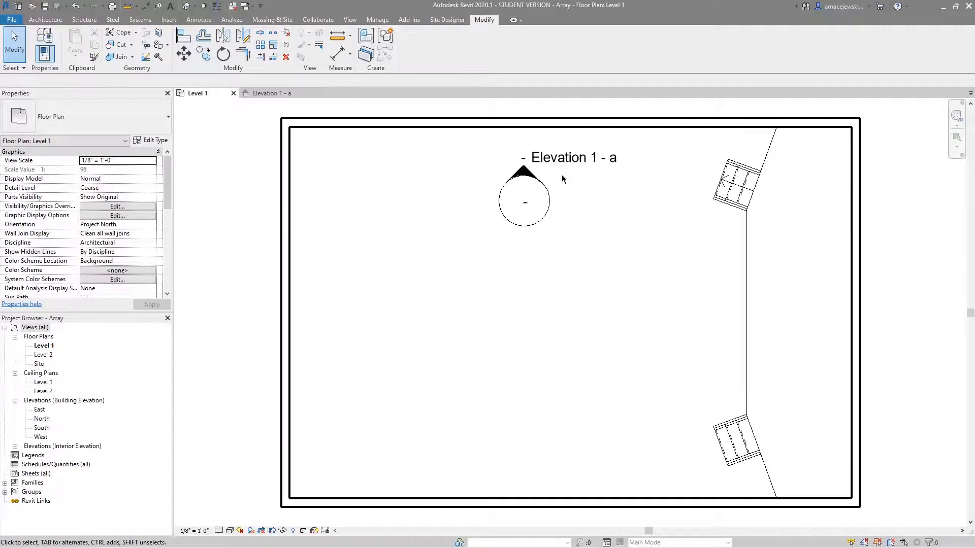
Open the Elevation 1 - a view and start a new family from the Generic Model face based template
{"action": "left_click", "coordinate": [524, 175]}
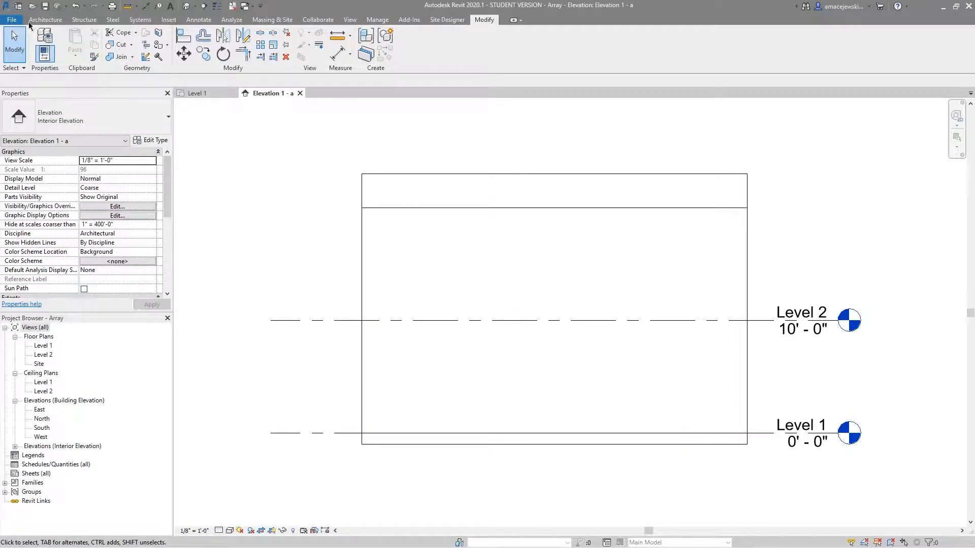
{"action": "left_click", "coordinate": [11, 21]}
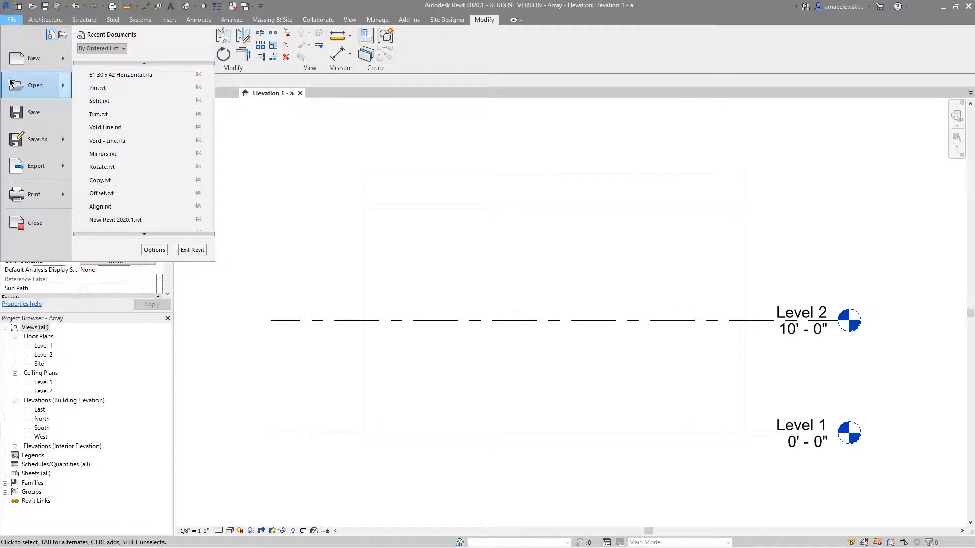
{"action": "key", "text": "Escape"}
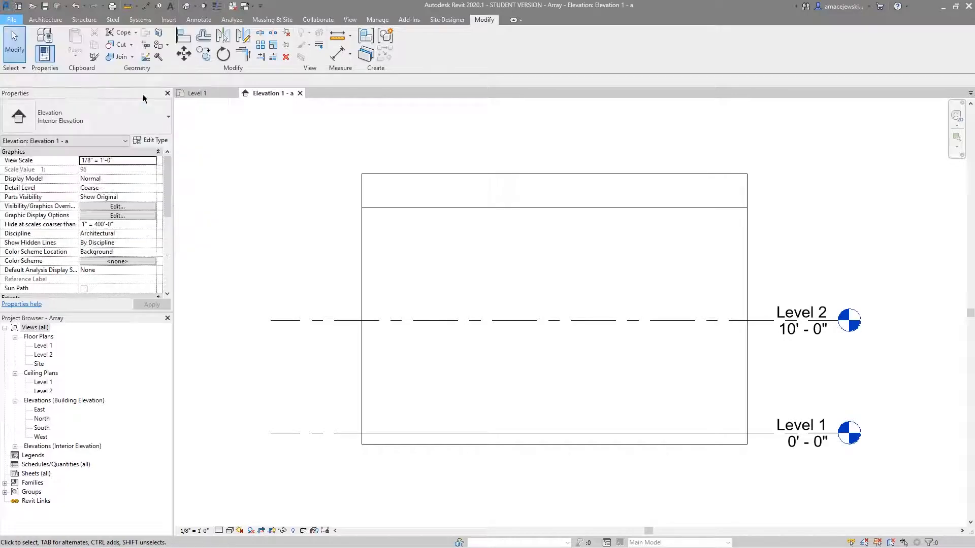
{"action": "scroll", "coordinate": [638, 283], "scroll_direction": "down", "scroll_amount": 1}
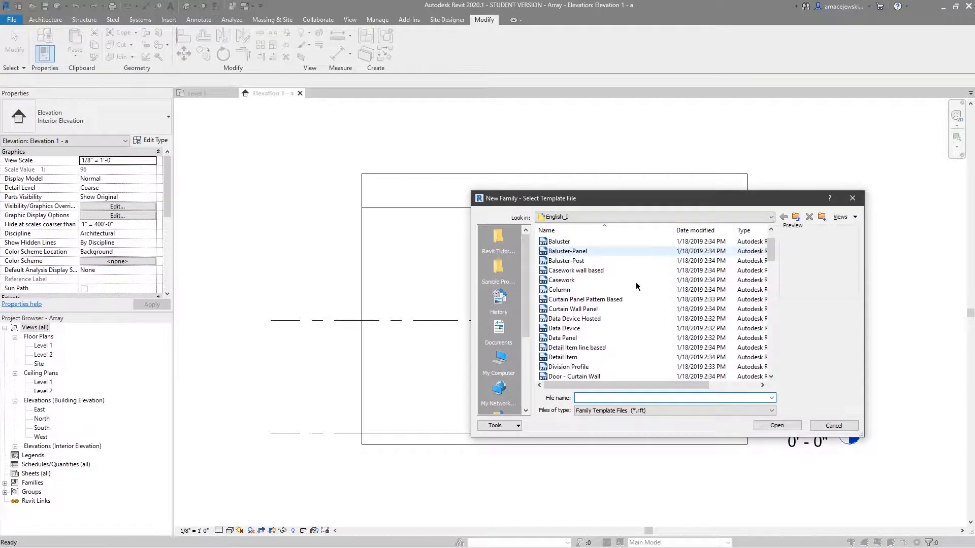
{"action": "left_click_drag", "start_coordinate": [623, 201], "coordinate": [486, 192]}
{"action": "scroll", "coordinate": [512, 280], "scroll_direction": "down", "scroll_amount": 5}
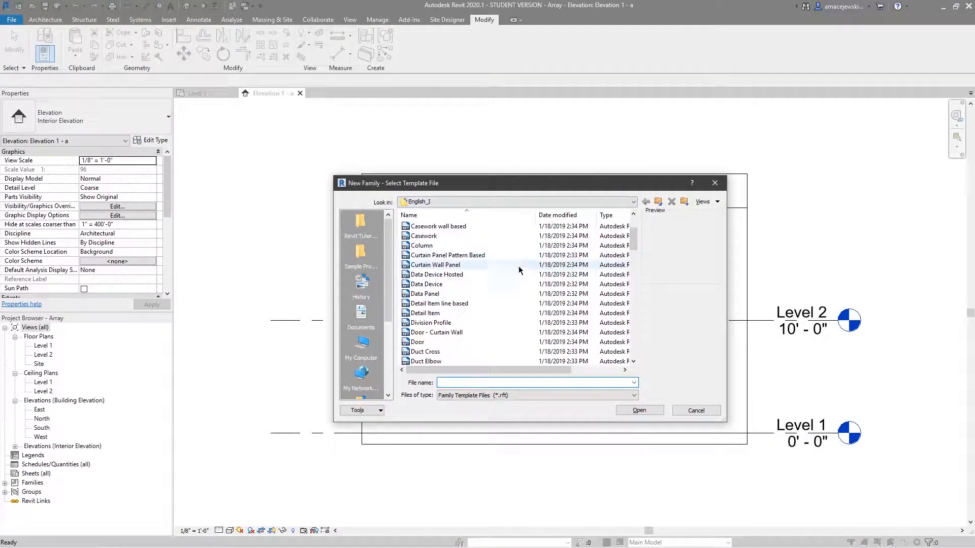
{"action": "scroll", "coordinate": [511, 284], "scroll_direction": "down", "scroll_amount": 5}
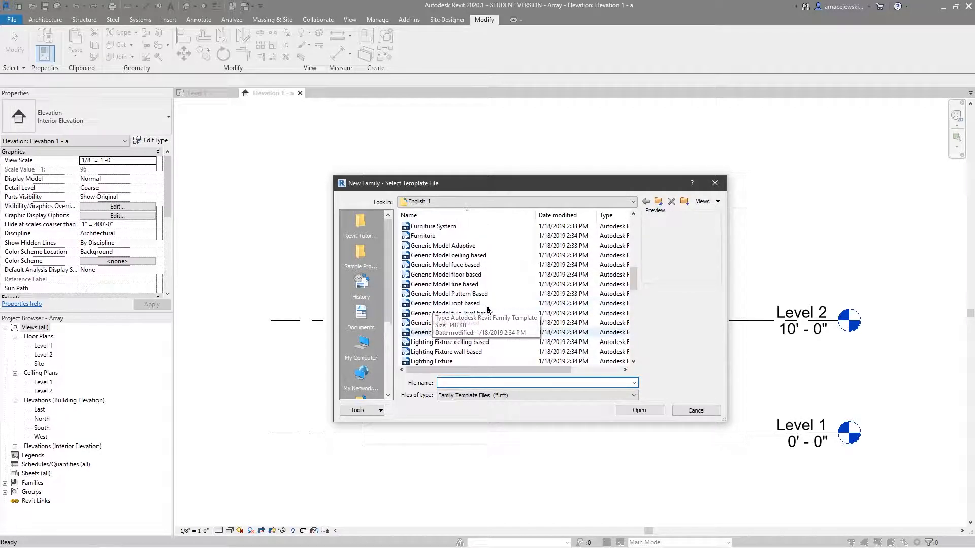
{"action": "scroll", "coordinate": [506, 274], "scroll_direction": "up", "scroll_amount": 1}
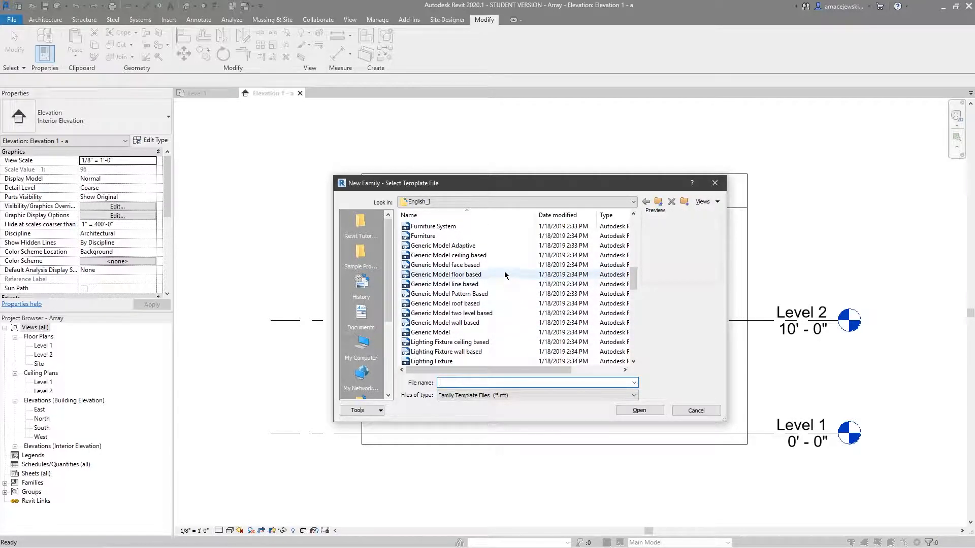
{"action": "left_click", "coordinate": [458, 266]}
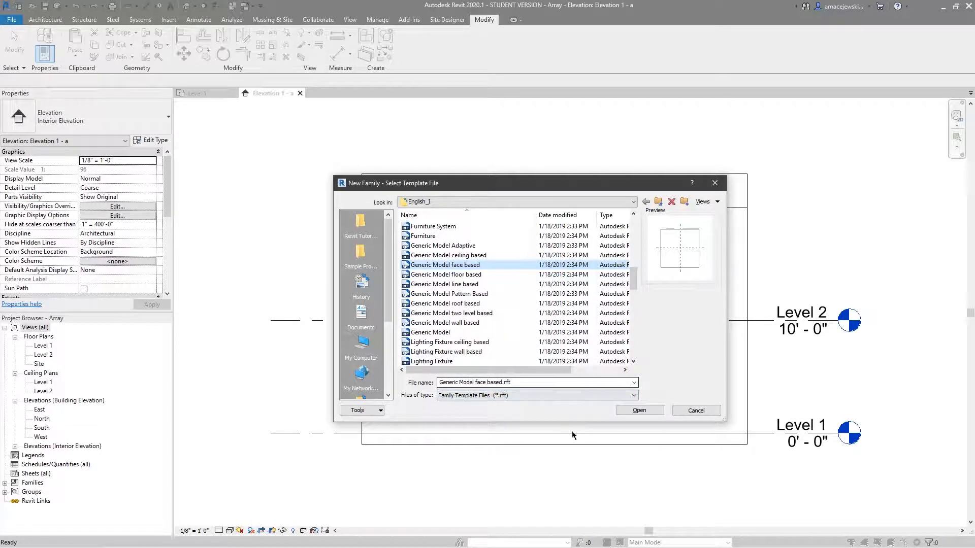
{"action": "left_click", "coordinate": [639, 411]}
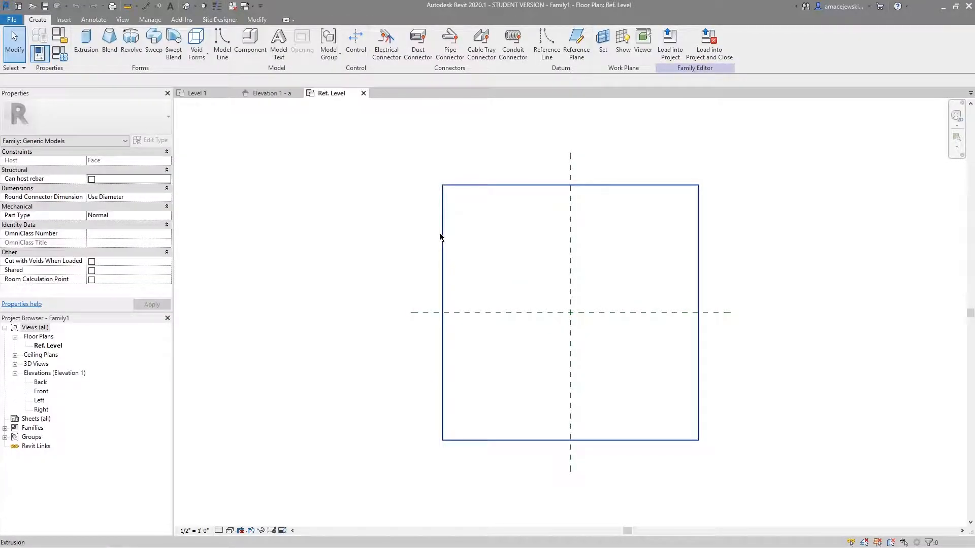
{"action": "left_click", "coordinate": [445, 276]}
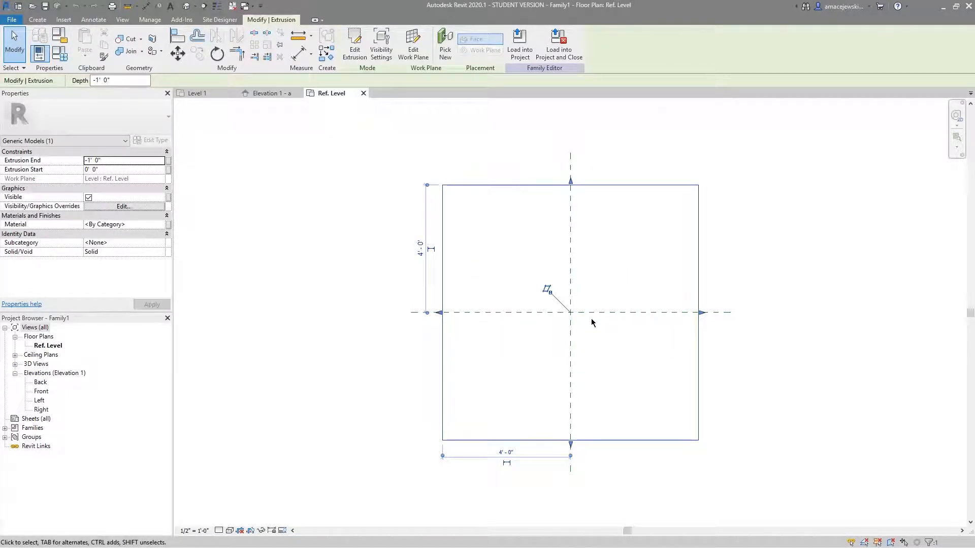
{"action": "key", "text": "Escape"}
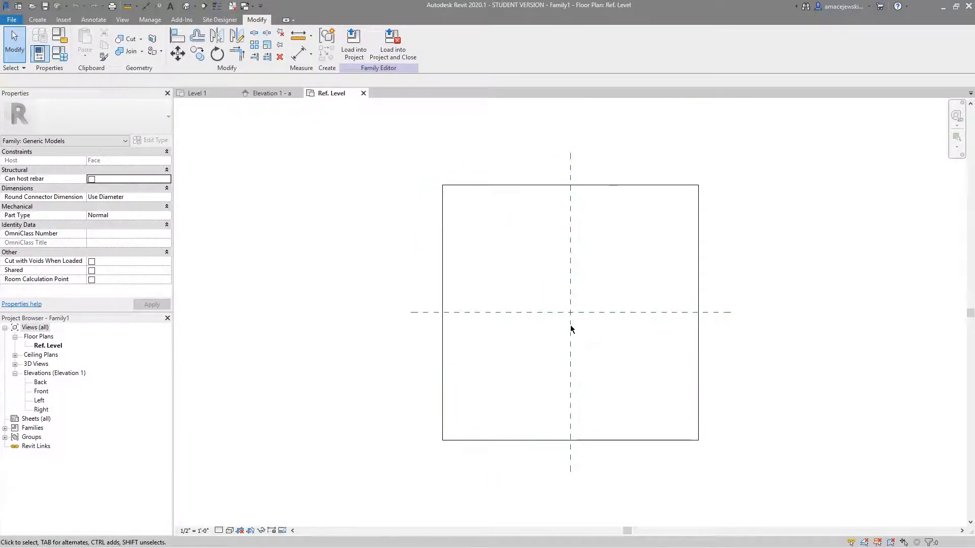
{"action": "scroll", "coordinate": [569, 308], "scroll_direction": "up", "scroll_amount": 3}
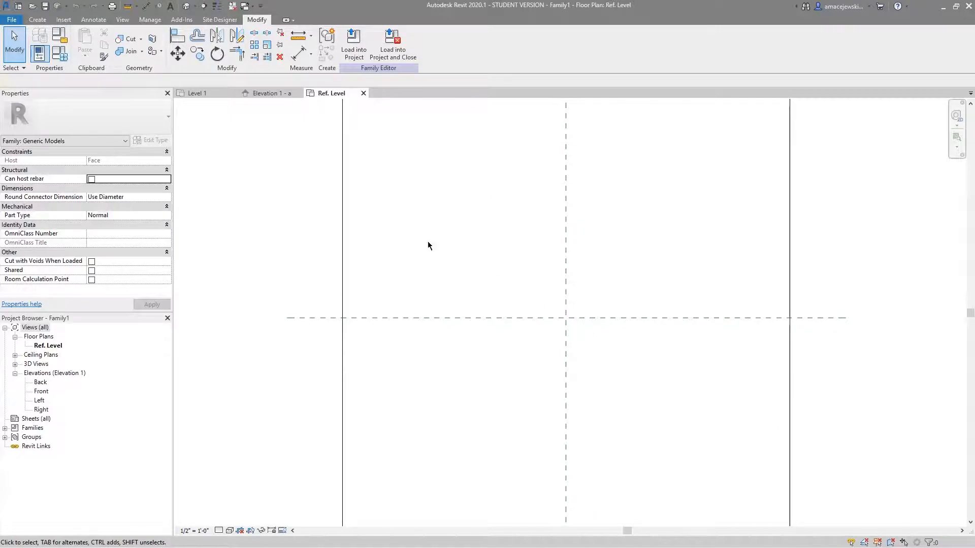
{"action": "scroll", "coordinate": [695, 199], "scroll_direction": "up", "scroll_amount": 1}
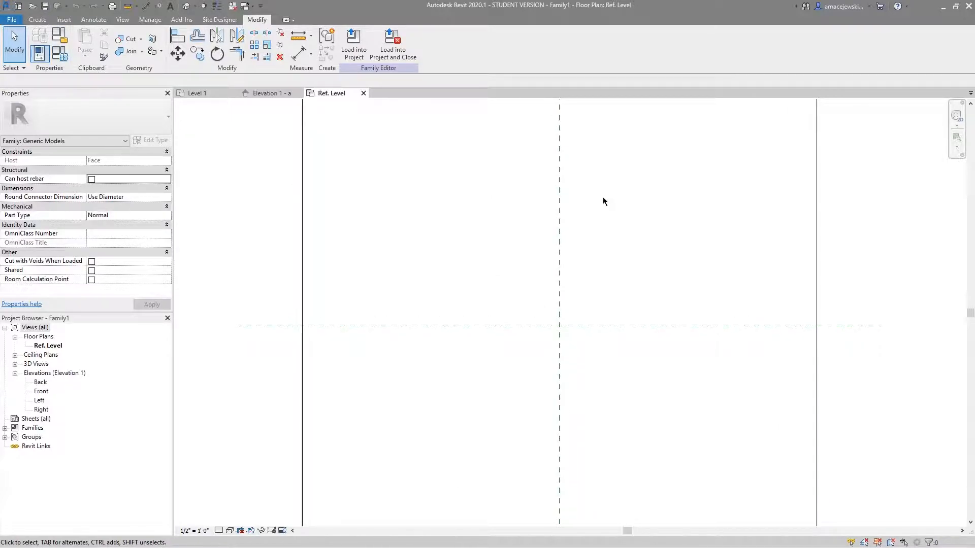
Extrude a circle of about 1/2" radius, centred on the reference plane intersection, to a depth of 1' 0"
{"action": "left_click", "coordinate": [37, 19]}
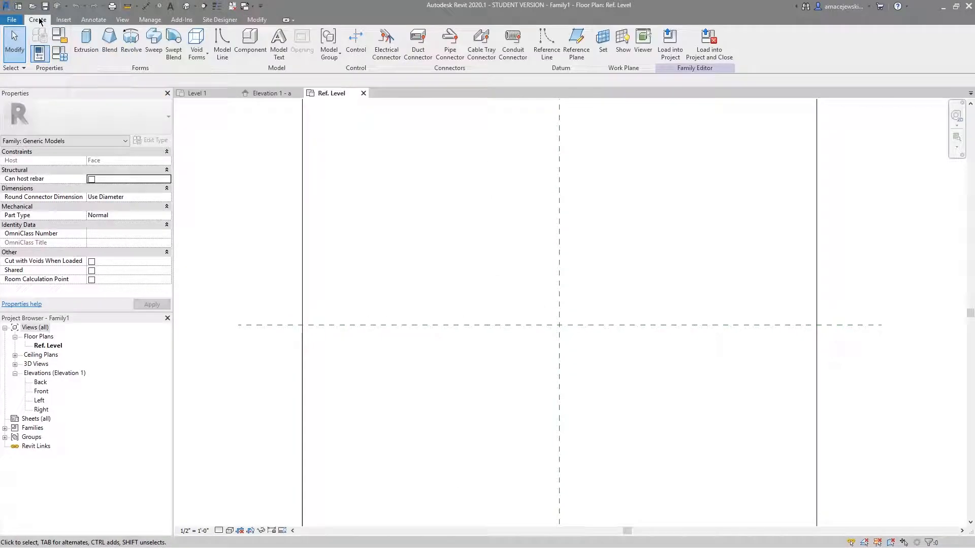
{"action": "left_click", "coordinate": [86, 44]}
{"action": "left_click", "coordinate": [415, 33]}
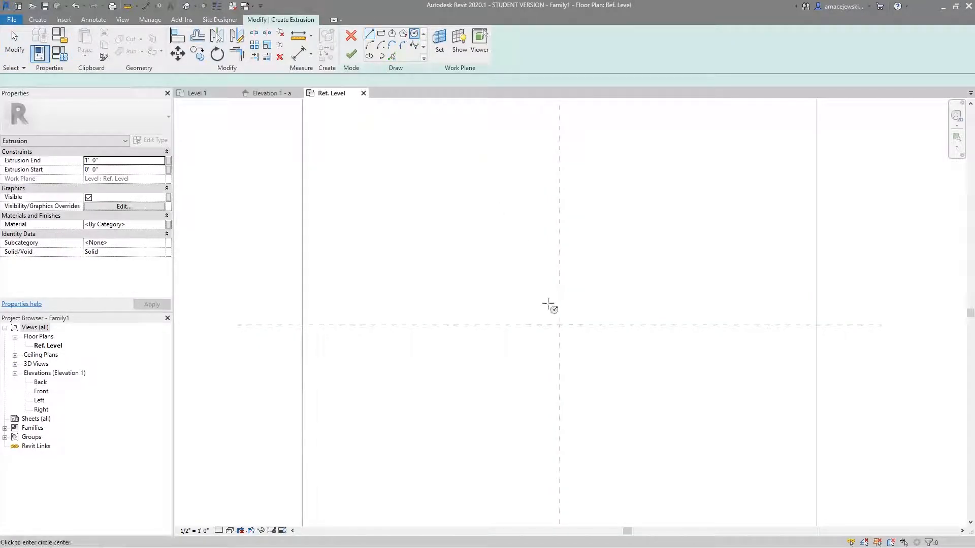
{"action": "left_click", "coordinate": [559, 325]}
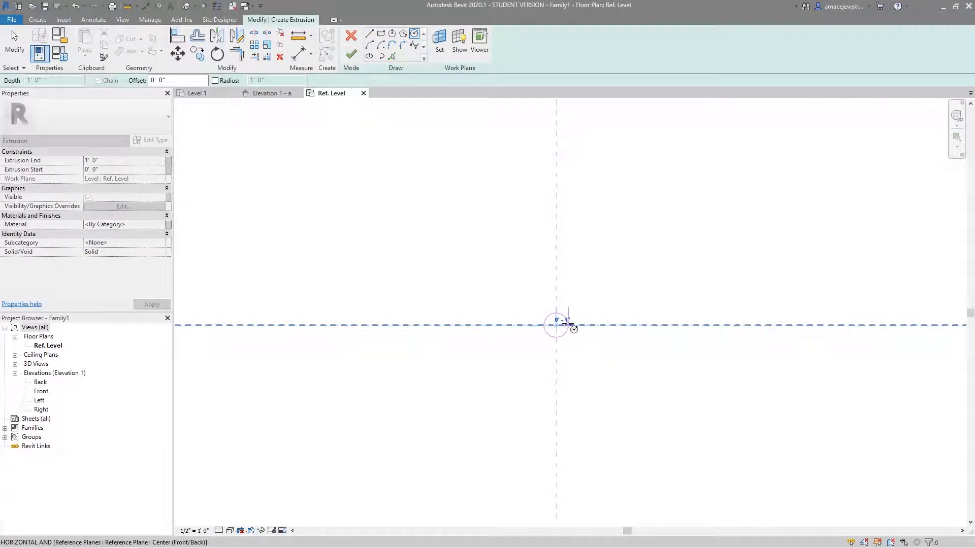
{"action": "left_click", "coordinate": [563, 319]}
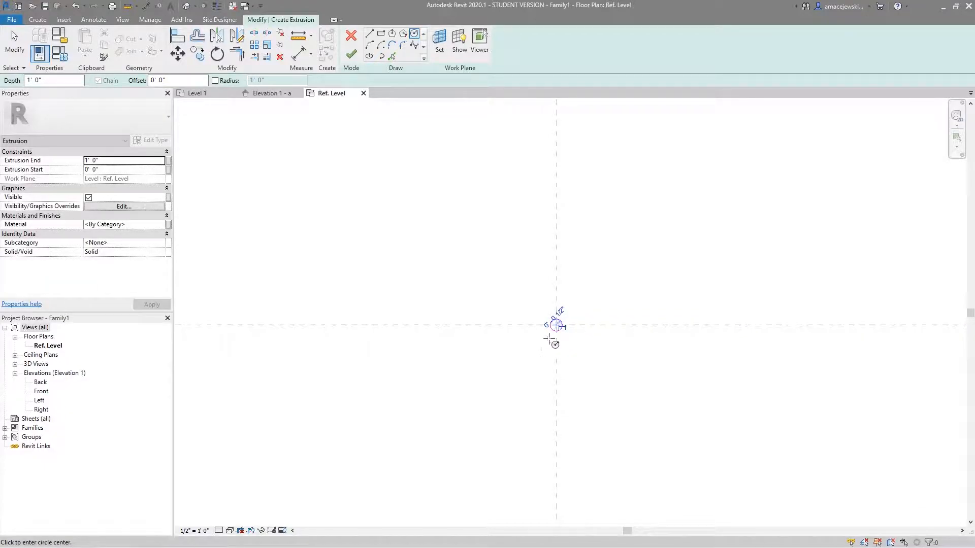
{"action": "scroll", "coordinate": [222, 148], "scroll_direction": "down", "scroll_amount": 1}
{"action": "left_click", "coordinate": [351, 54]}
{"action": "scroll", "coordinate": [330, 282], "scroll_direction": "down", "scroll_amount": 2}
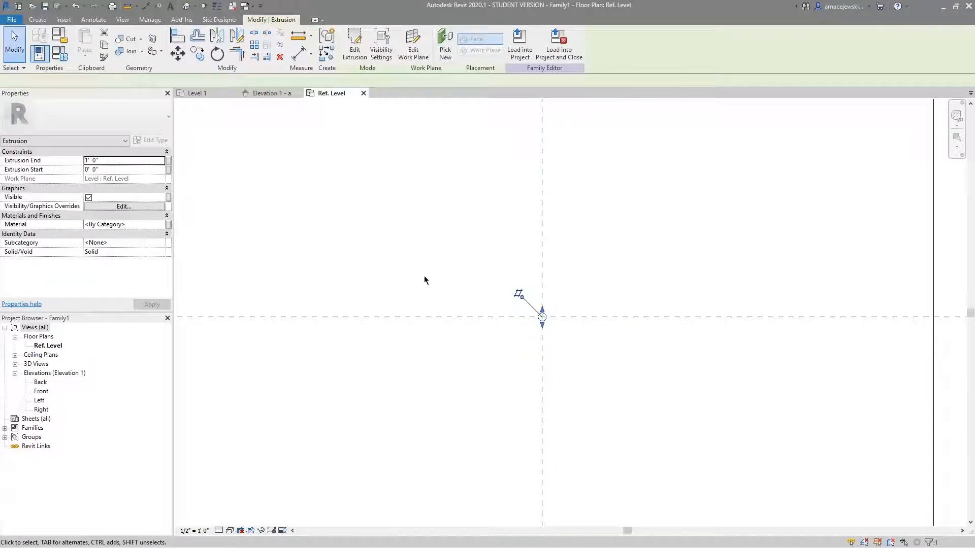
Extrude a second, concentric circle of about 1" radius around the first one to a depth of 1' 0"
{"action": "left_click", "coordinate": [39, 23]}
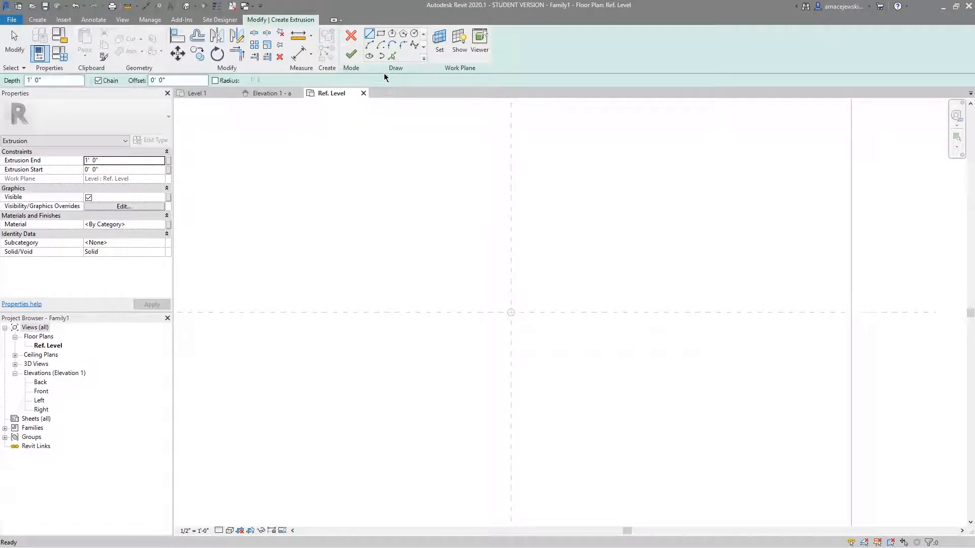
{"action": "left_click", "coordinate": [416, 34]}
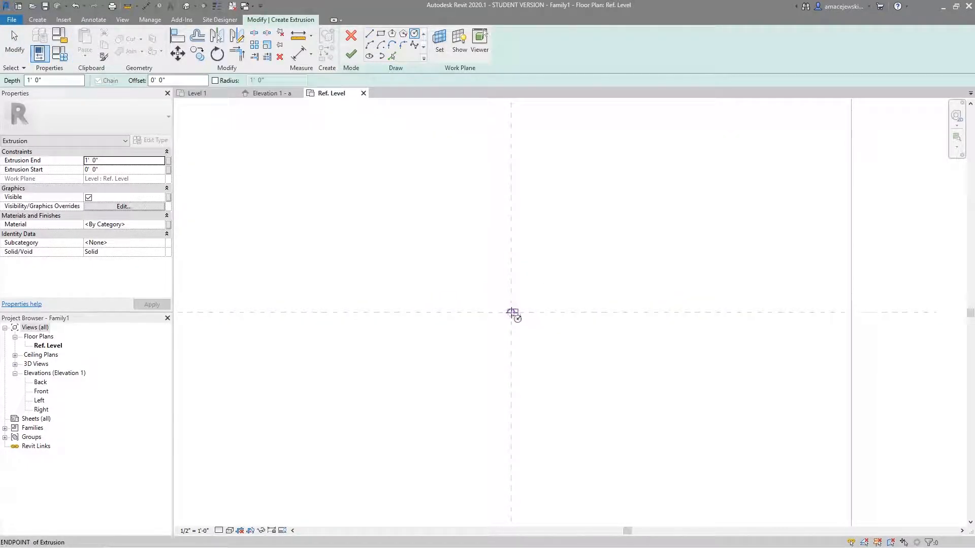
{"action": "left_click", "coordinate": [510, 311]}
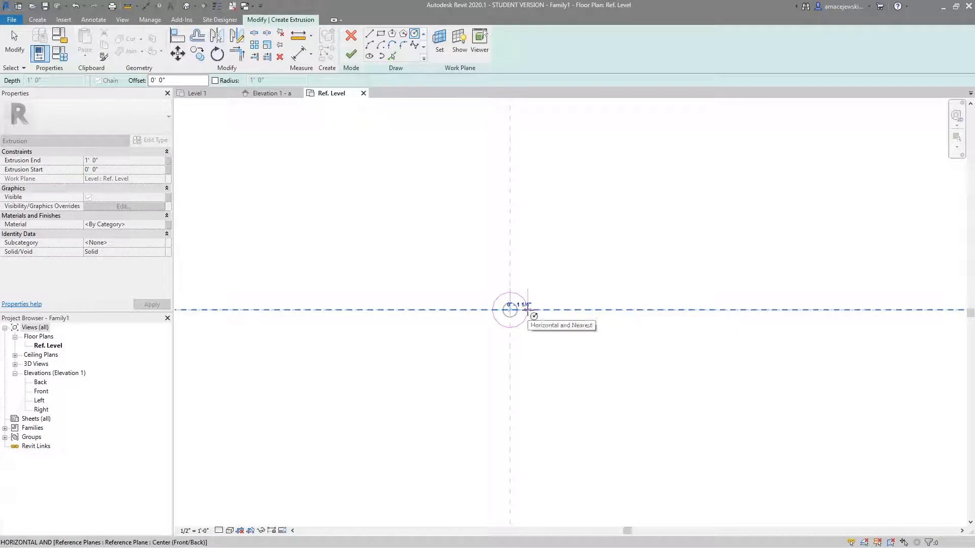
{"action": "left_click", "coordinate": [524, 308]}
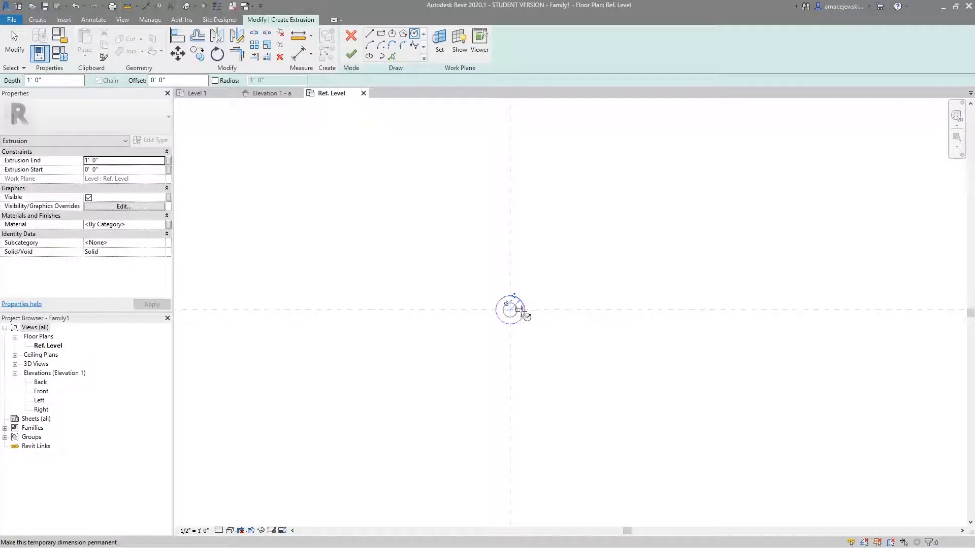
{"action": "left_click", "coordinate": [350, 55]}
{"action": "middle_click_drag", "start_coordinate": [486, 285], "coordinate": [442, 287]}
{"action": "scroll", "coordinate": [440, 287], "scroll_direction": "down", "scroll_amount": 1}
Extrude a six-sided inscribed polygon from the same centre, with its corners on the inner circle, to a depth of 1' 0"
{"action": "left_click", "coordinate": [37, 19]}
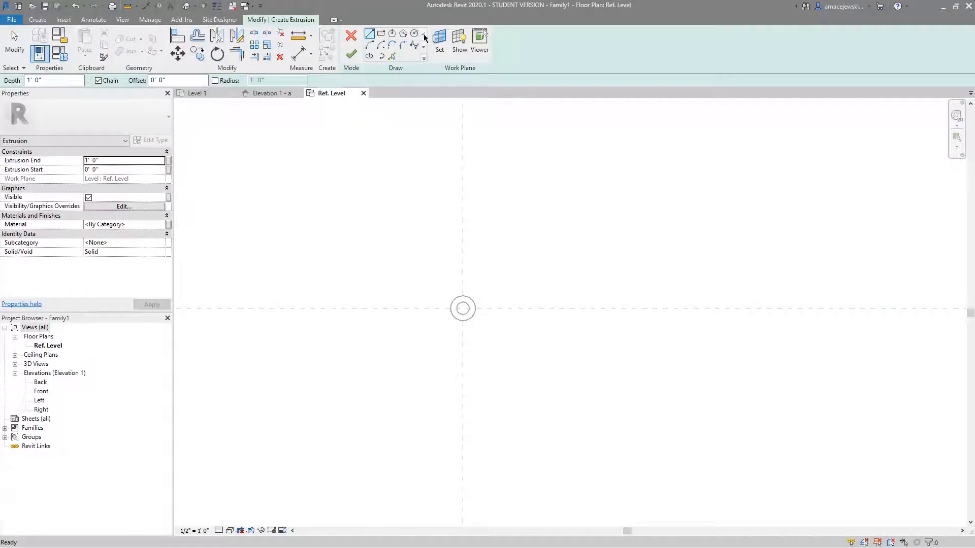
{"action": "left_click", "coordinate": [393, 34]}
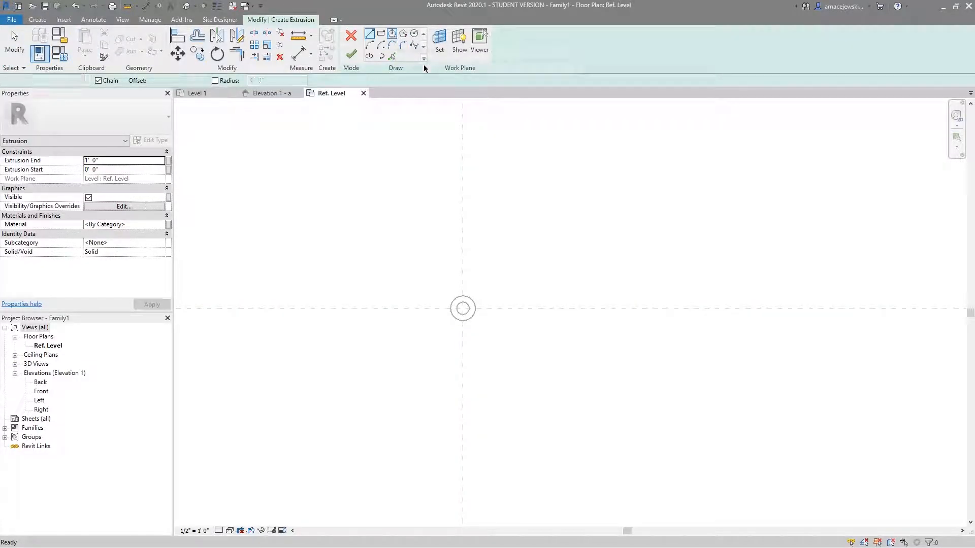
{"action": "left_click", "coordinate": [462, 308]}
{"action": "scroll", "coordinate": [465, 309], "scroll_direction": "up", "scroll_amount": 3}
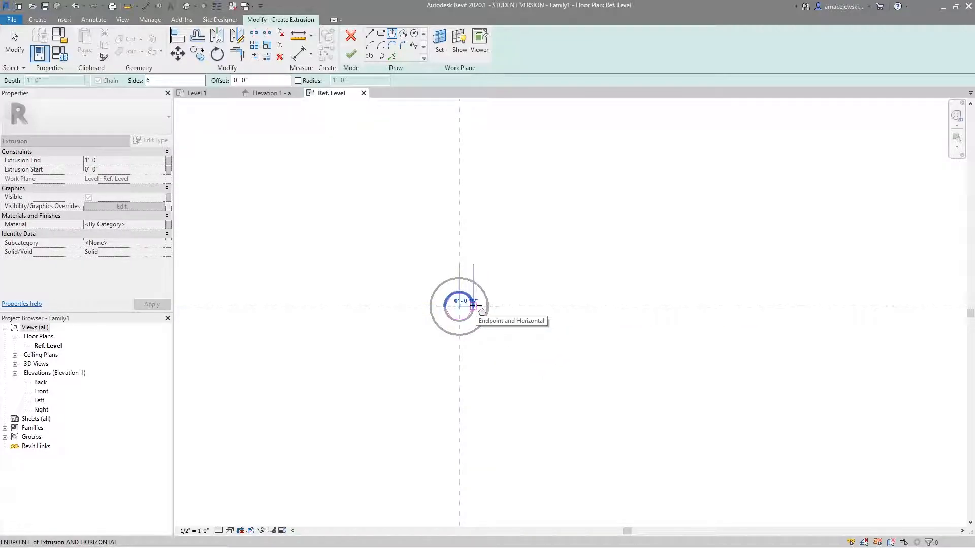
{"action": "left_click", "coordinate": [474, 304]}
{"action": "scroll", "coordinate": [555, 307], "scroll_direction": "down", "scroll_amount": 2}
{"action": "left_click", "coordinate": [351, 55]}
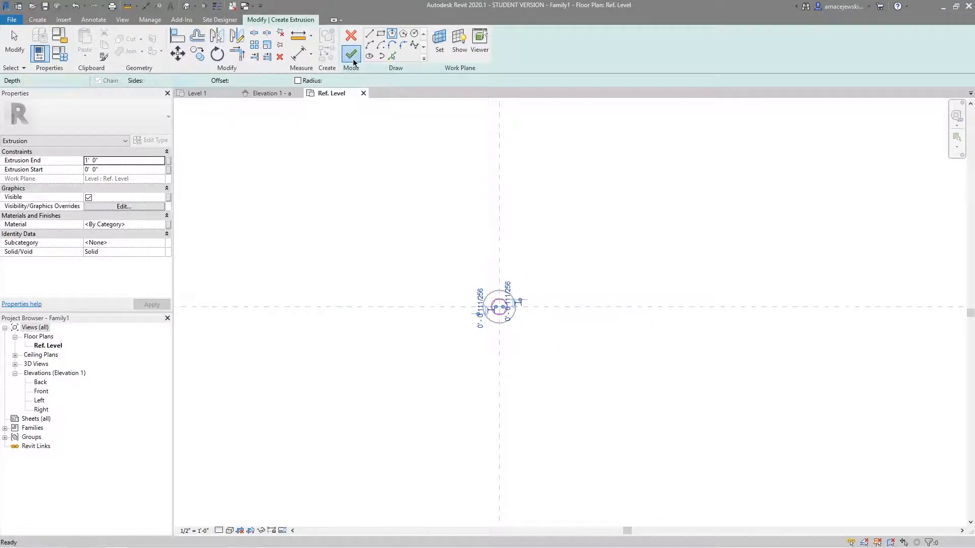
Open the Front elevation and select one of the concentric extrusions standing on Ref. Level
{"action": "double_click", "coordinate": [38, 391]}
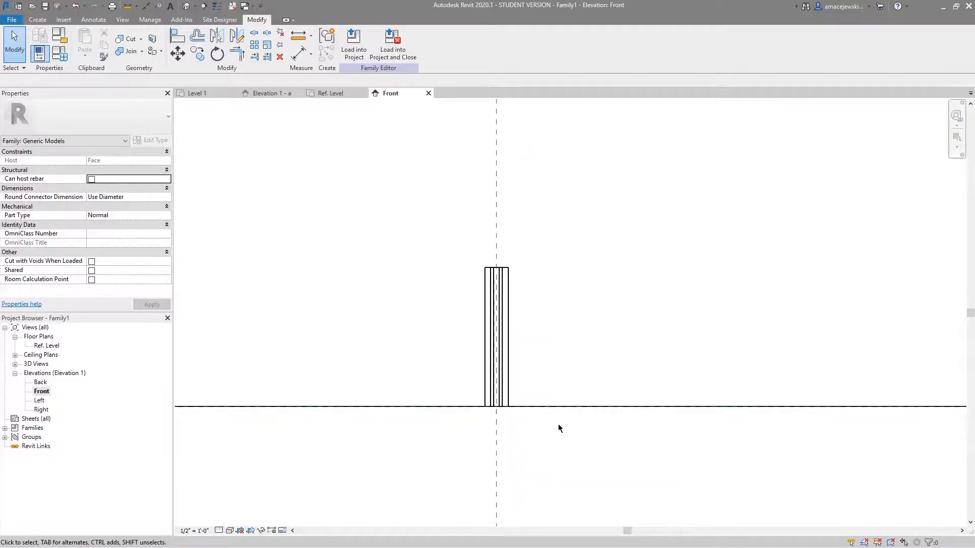
{"action": "scroll", "coordinate": [560, 427], "scroll_direction": "up", "scroll_amount": 4}
{"action": "middle_click_drag", "start_coordinate": [560, 427], "coordinate": [596, 401]}
{"action": "left_click", "coordinate": [546, 328]}
{"action": "scroll", "coordinate": [622, 365], "scroll_direction": "down", "scroll_amount": 3}
{"action": "middle_click_drag", "start_coordinate": [622, 366], "coordinate": [568, 355]}
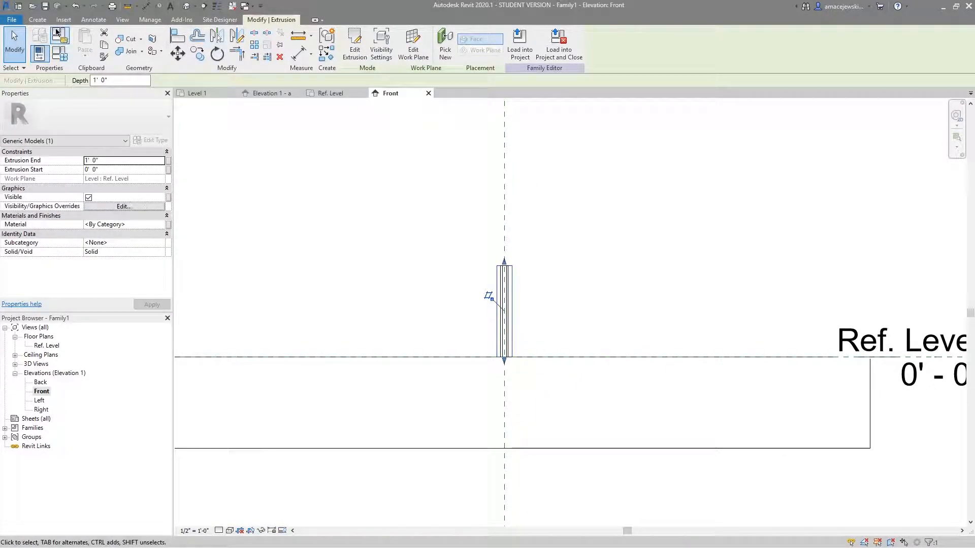
Draw a horizontal reference plane across the host, about 8 9/16" below Ref. Level
{"action": "left_click", "coordinate": [37, 19]}
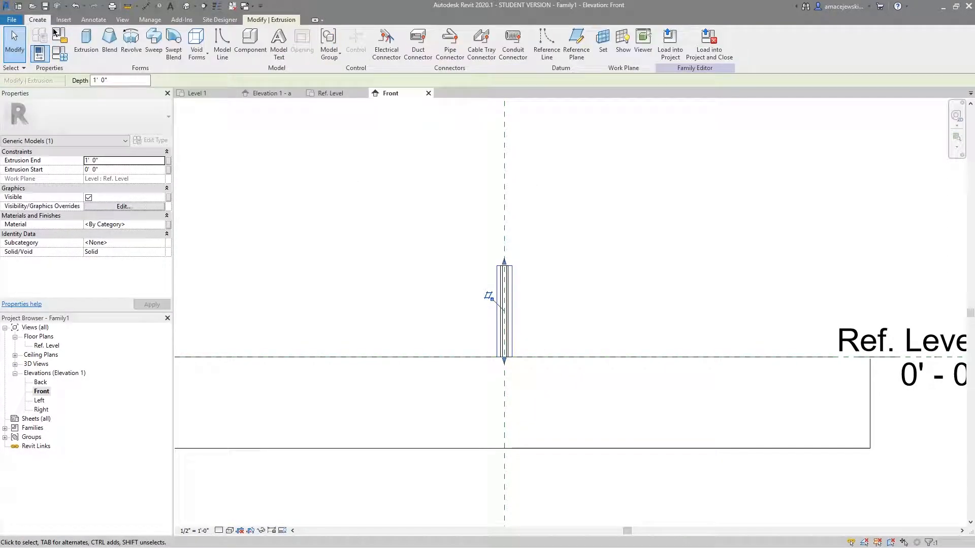
{"action": "left_click", "coordinate": [576, 43]}
{"action": "scroll", "coordinate": [472, 341], "scroll_direction": "down", "scroll_amount": 2}
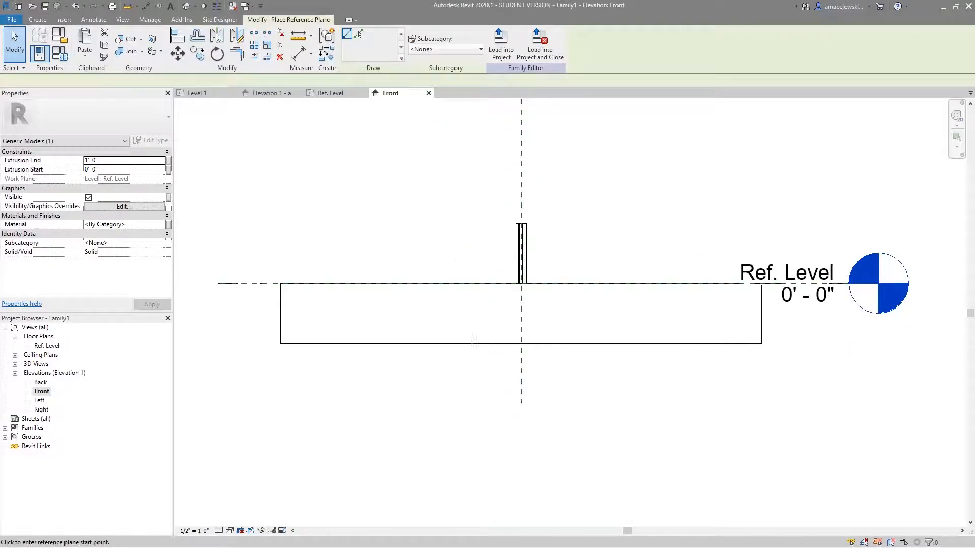
{"action": "left_click", "coordinate": [361, 326]}
{"action": "left_click", "coordinate": [665, 326]}
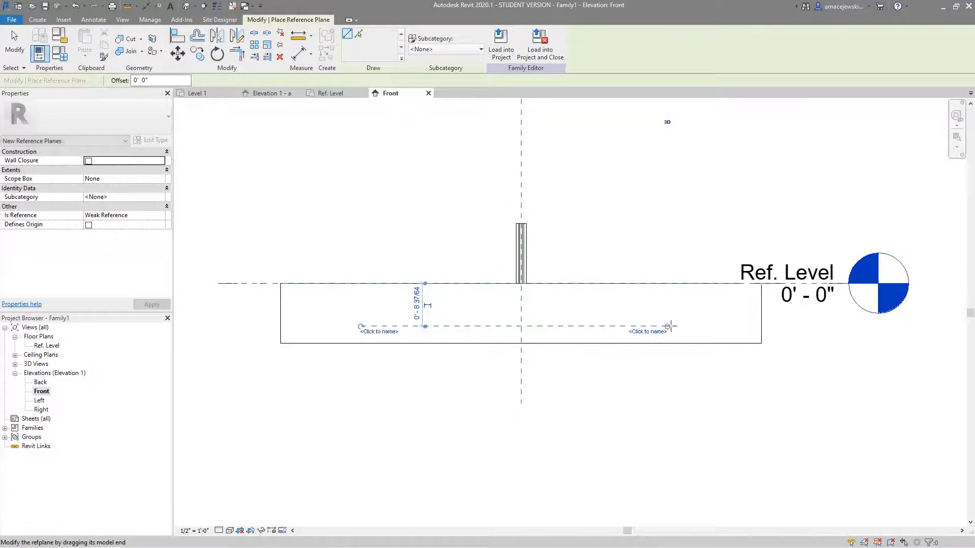
{"action": "scroll", "coordinate": [548, 302], "scroll_direction": "up", "scroll_amount": 2}
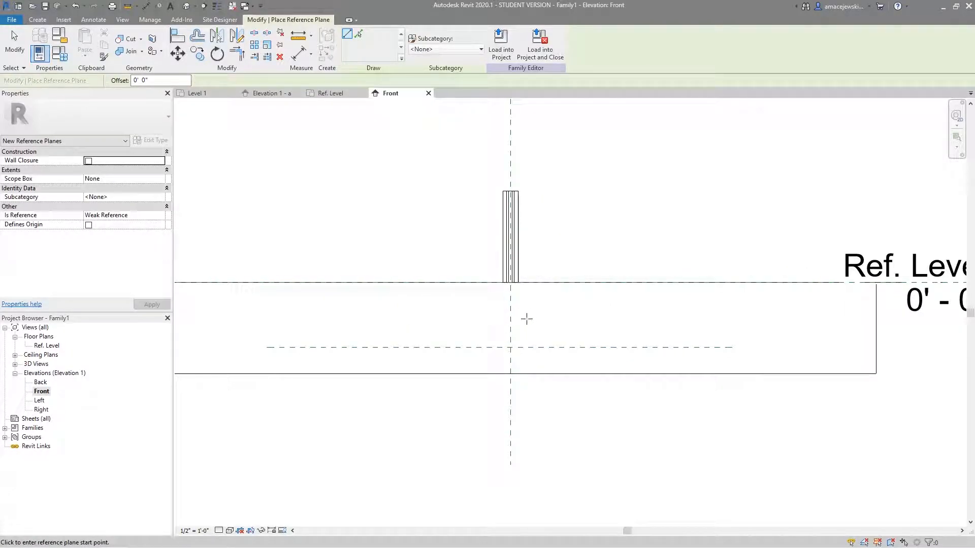
{"action": "key", "text": "Escape"}
Select the inner extrusion and stretch its lower end to about 3 1/4" below Ref. Level, into the host
{"action": "middle_click_drag", "start_coordinate": [596, 255], "coordinate": [577, 296]}
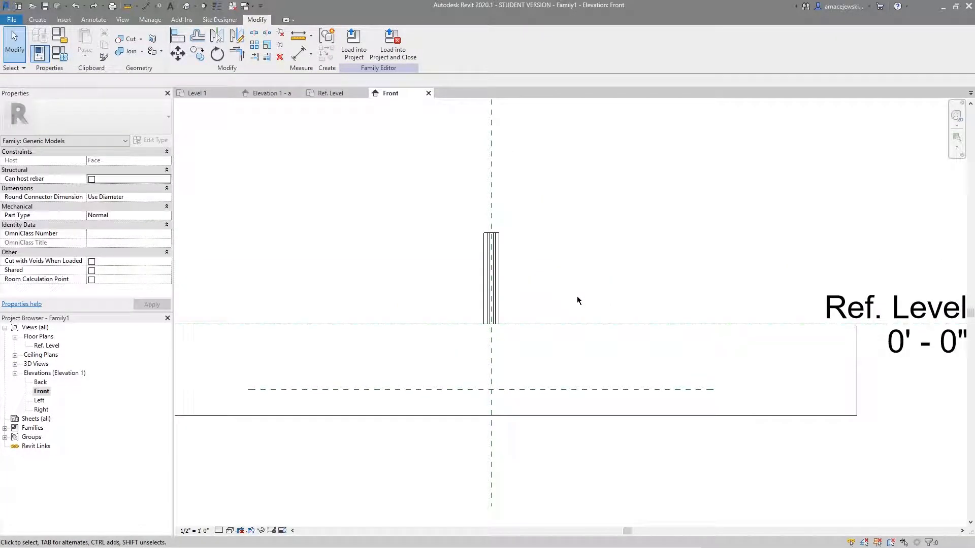
{"action": "left_click", "coordinate": [498, 306]}
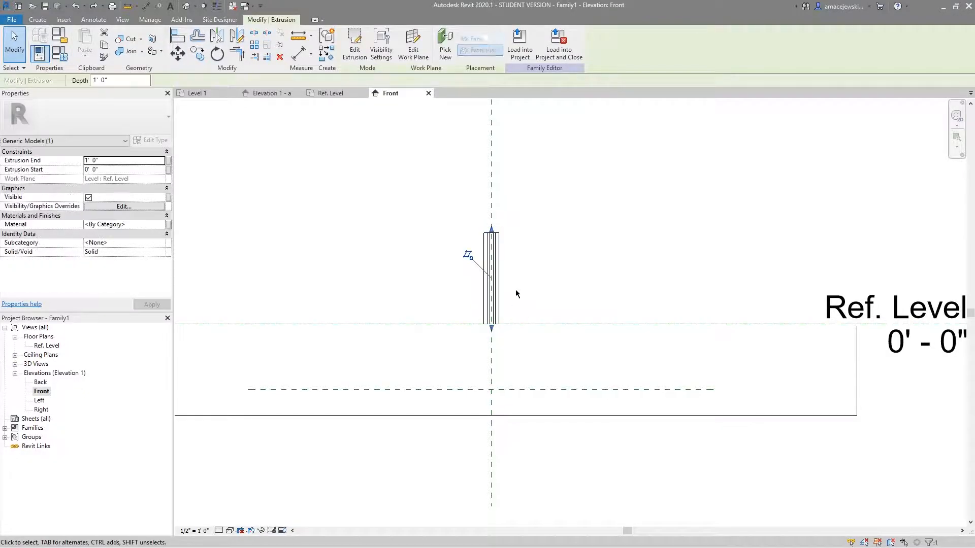
{"action": "scroll", "coordinate": [516, 293], "scroll_direction": "up", "scroll_amount": 1}
{"action": "left_click_drag", "start_coordinate": [484, 333], "coordinate": [510, 348]}
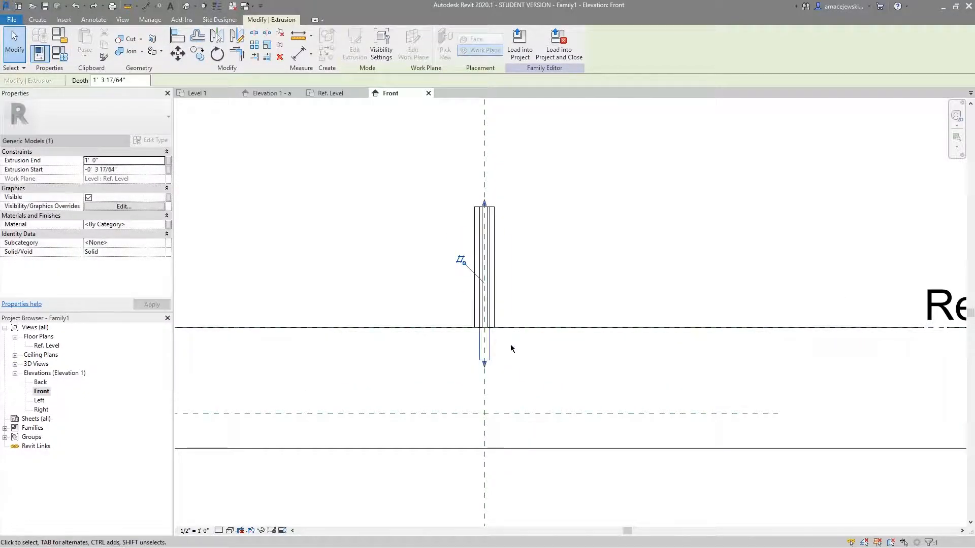
Align the lower end of the inner round extrusion to the reference plane inside the host and lock it
{"action": "key", "text": "Escape"}
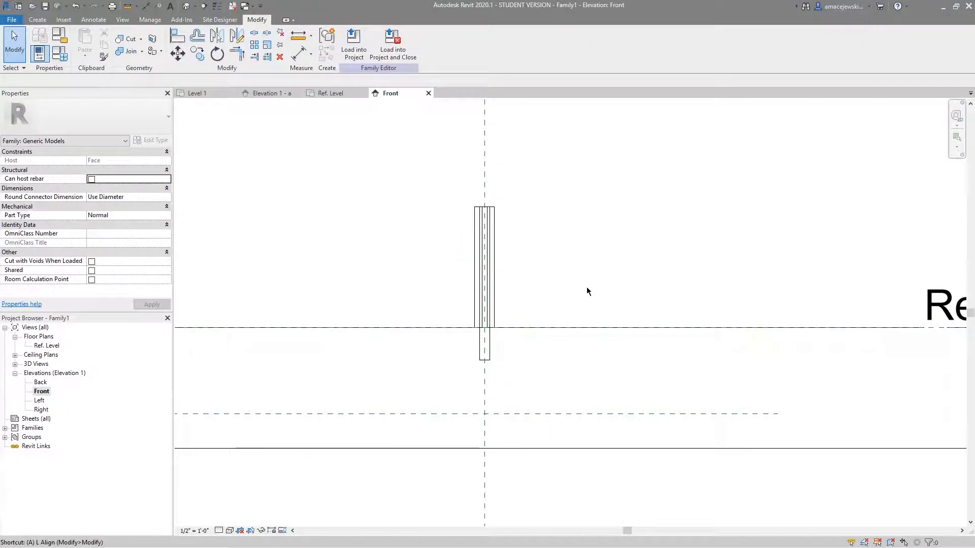
{"action": "key", "text": "a"}
{"action": "key", "text": "l"}
{"action": "left_click", "coordinate": [485, 360]}
{"action": "middle_click_drag", "start_coordinate": [526, 390], "coordinate": [532, 400]}
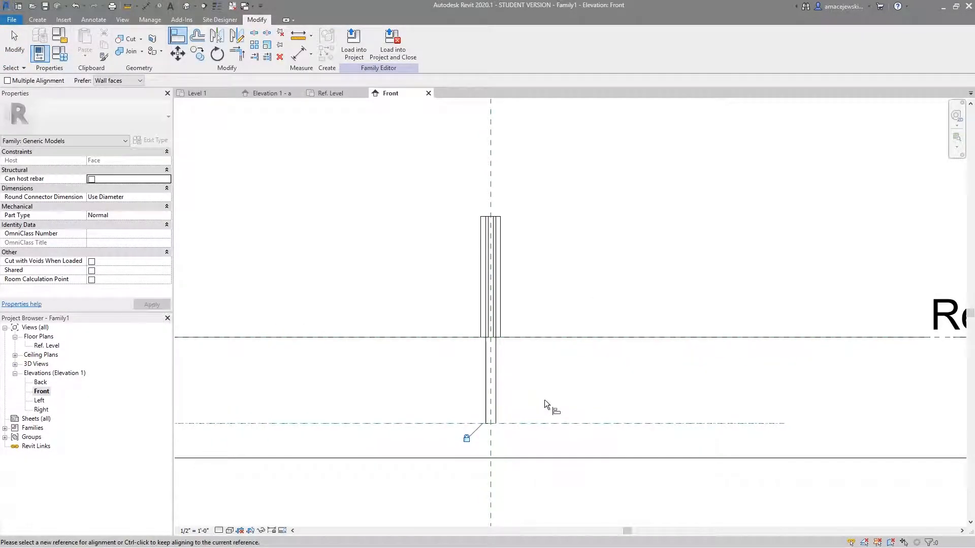
{"action": "key", "text": "Escape"}
{"action": "key", "text": "Escape"}
{"action": "scroll", "coordinate": [528, 388], "scroll_direction": "down", "scroll_amount": 2}
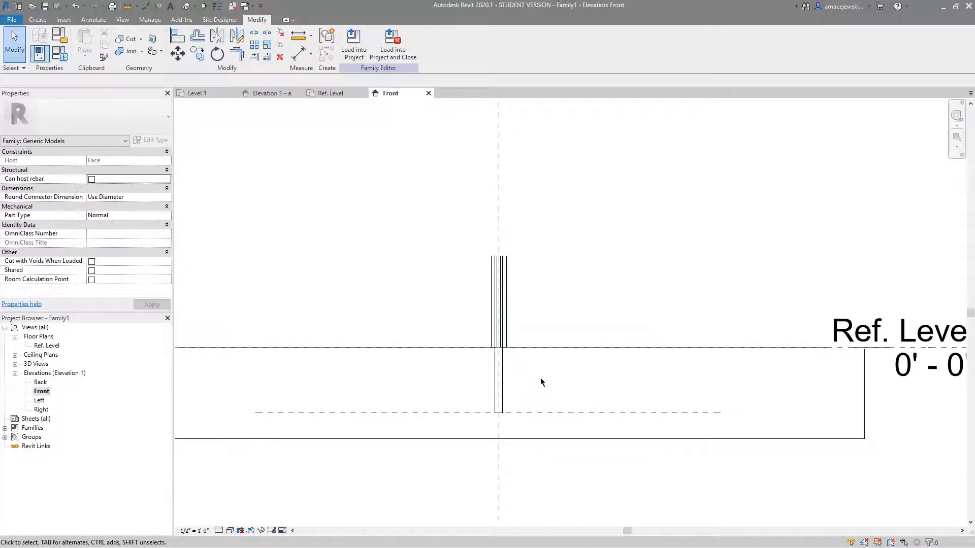
Draw a horizontal reference plane across the extrusions, about 2 29/32" above Ref. Level
{"action": "left_click", "coordinate": [38, 20]}
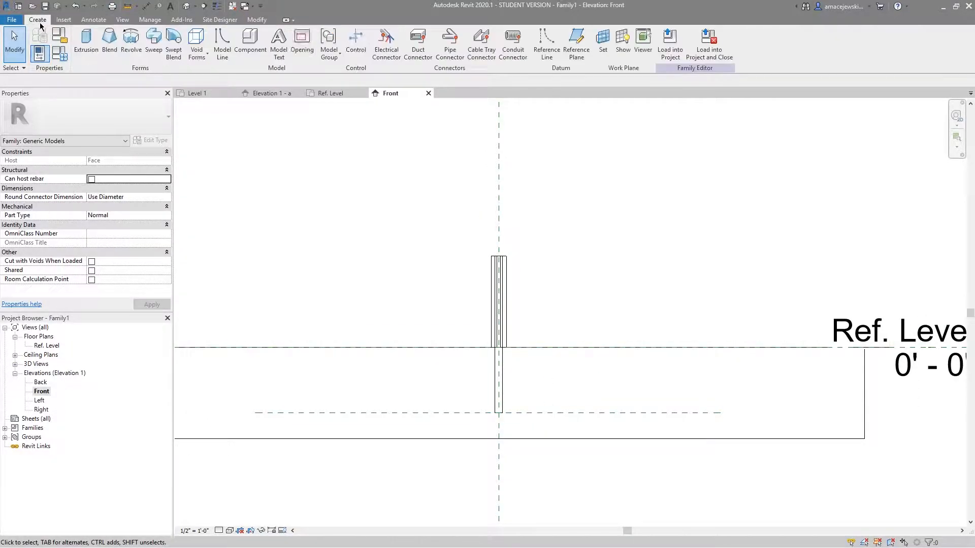
{"action": "left_click", "coordinate": [572, 42]}
{"action": "left_click", "coordinate": [413, 326]}
{"action": "left_click", "coordinate": [609, 327]}
{"action": "key", "text": "Escape"}
{"action": "key", "text": "Escape"}
Align the top of the outer extrusion to the reference plane just above Ref. Level and lock it
{"action": "scroll", "coordinate": [550, 330], "scroll_direction": "up", "scroll_amount": 2}
{"action": "key", "text": "a"}
{"action": "key", "text": "l"}
{"action": "left_click", "coordinate": [528, 324]}
{"action": "left_click", "coordinate": [494, 231]}
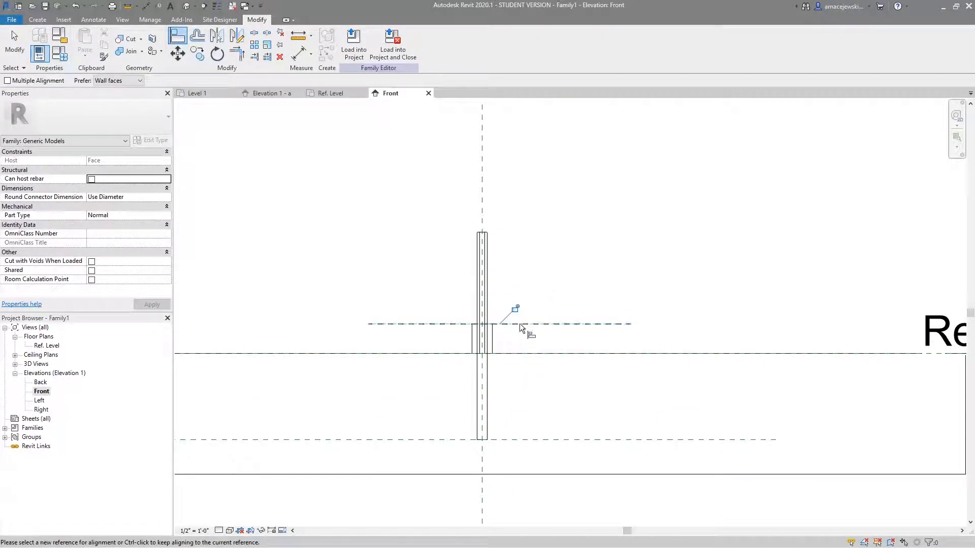
{"action": "key", "text": "Escape"}
{"action": "scroll", "coordinate": [556, 297], "scroll_direction": "down", "scroll_amount": 1}
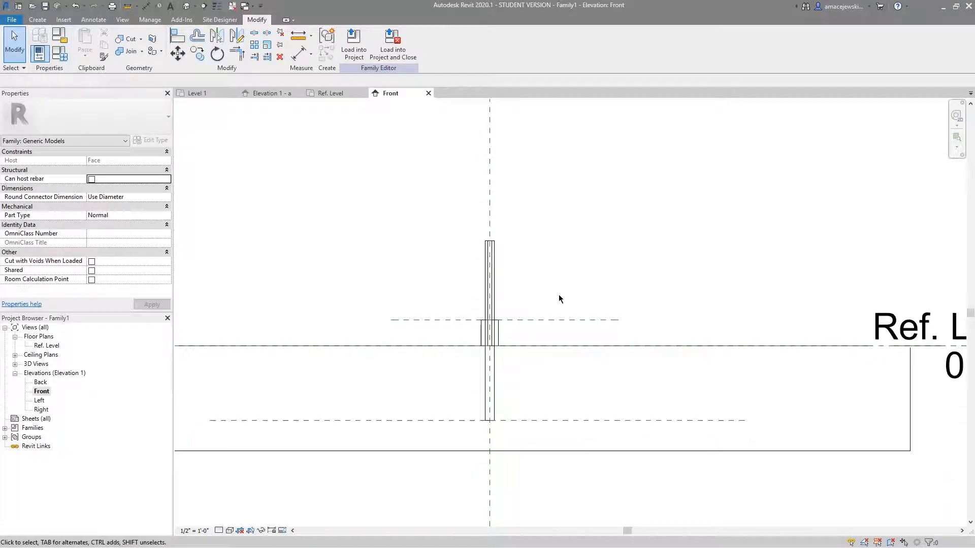
{"action": "middle_click_drag", "start_coordinate": [558, 296], "coordinate": [573, 289]}
{"action": "scroll", "coordinate": [548, 325], "scroll_direction": "up", "scroll_amount": 1}
{"action": "middle_click_drag", "start_coordinate": [549, 328], "coordinate": [529, 325]}
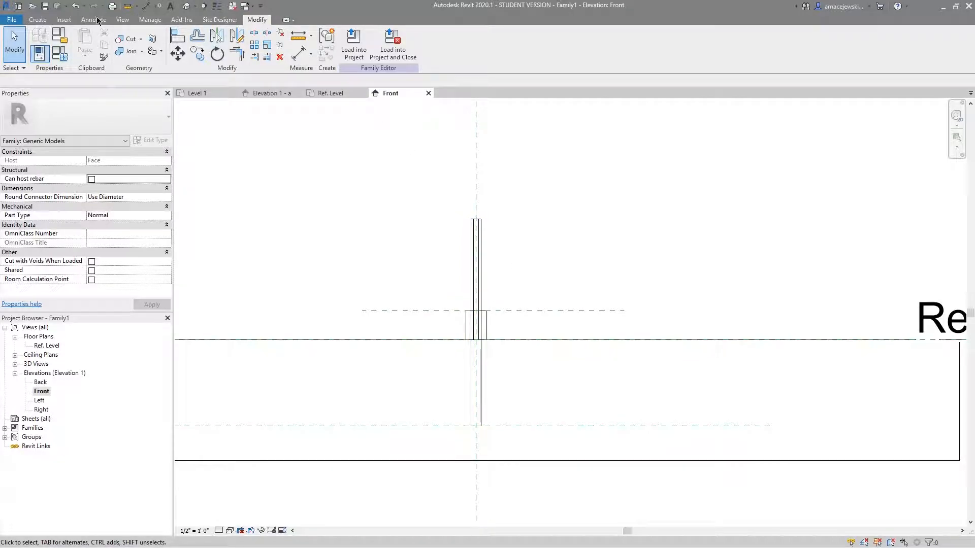
Try to draw a second reference plane above the outer extrusion and align the top of the taller extrusions to it
{"action": "left_click", "coordinate": [37, 19]}
{"action": "left_click", "coordinate": [579, 45]}
{"action": "left_click", "coordinate": [362, 288]}
{"action": "left_click", "coordinate": [618, 288]}
{"action": "key", "text": "Escape"}
{"action": "key", "text": "a"}
{"action": "key", "text": "l"}
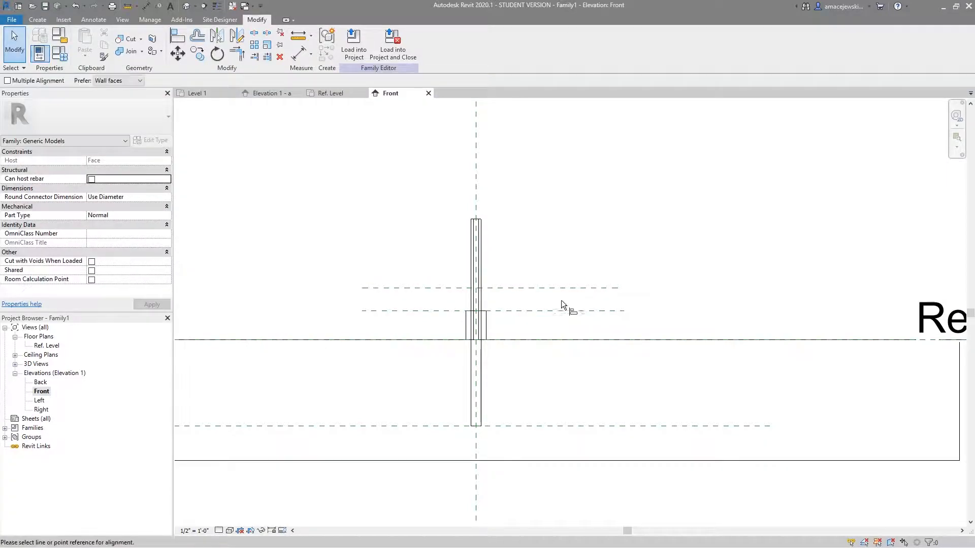
{"action": "left_click", "coordinate": [520, 290]}
{"action": "left_click", "coordinate": [477, 218]}
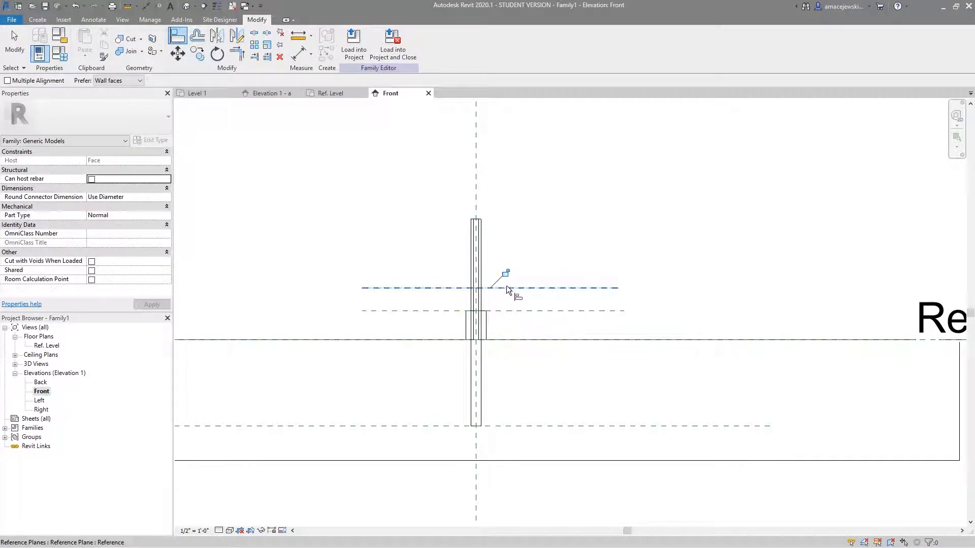
{"action": "key", "text": "ctrl+z"}
Draw a horizontal reference plane about 3 3/4" above the plane at the outer extrusion's top
{"action": "left_click", "coordinate": [38, 20]}
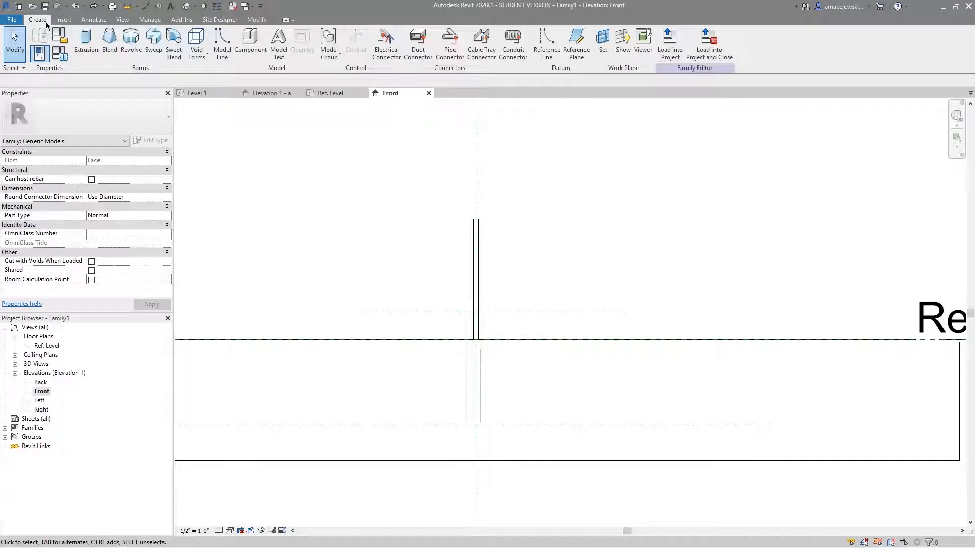
{"action": "left_click", "coordinate": [576, 46]}
{"action": "left_click", "coordinate": [364, 273]}
{"action": "left_click", "coordinate": [611, 272]}
{"action": "key", "text": "Escape"}
{"action": "key", "text": "Escape"}
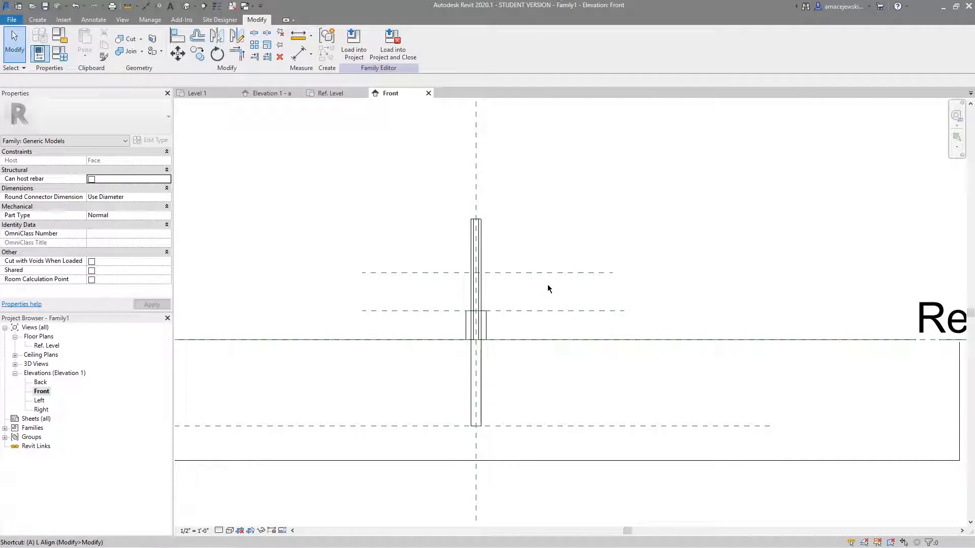
Align the top of the six-sided extrusion to the uppermost reference plane and lock it
{"action": "key", "text": "a"}
{"action": "key", "text": "l"}
{"action": "left_click", "coordinate": [477, 222]}
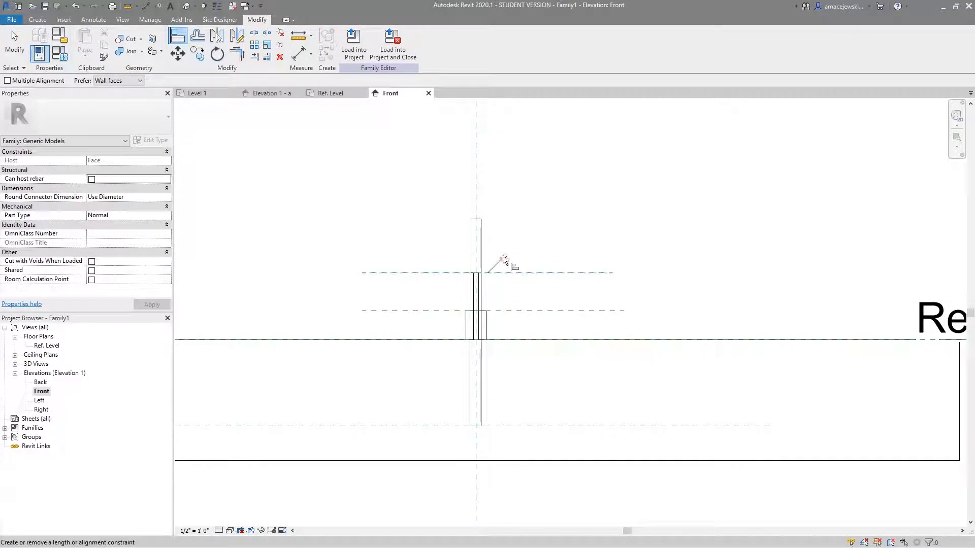
{"action": "key", "text": "Escape"}
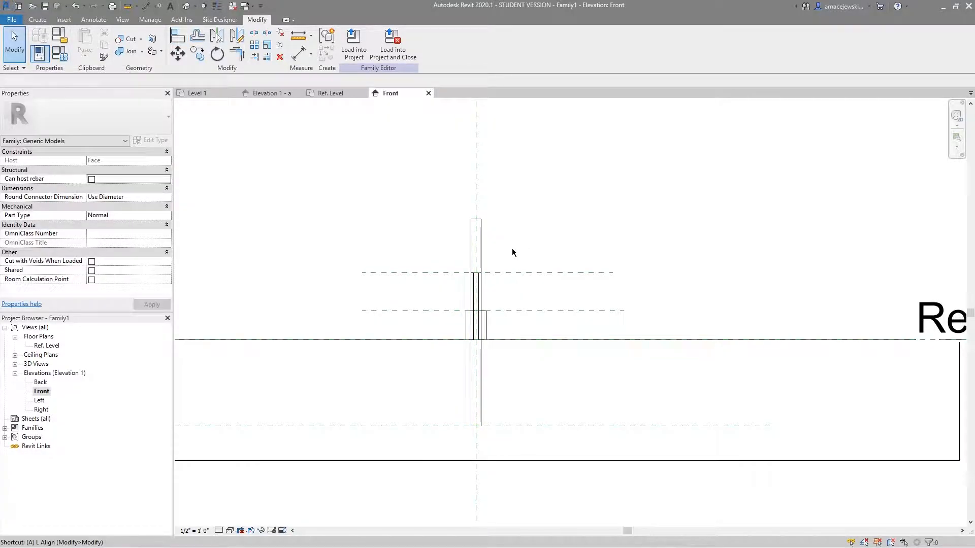
Align the top of the inner round extrusion to Ref. Level
{"action": "key", "text": "a"}
{"action": "key", "text": "l"}
{"action": "left_click", "coordinate": [672, 339]}
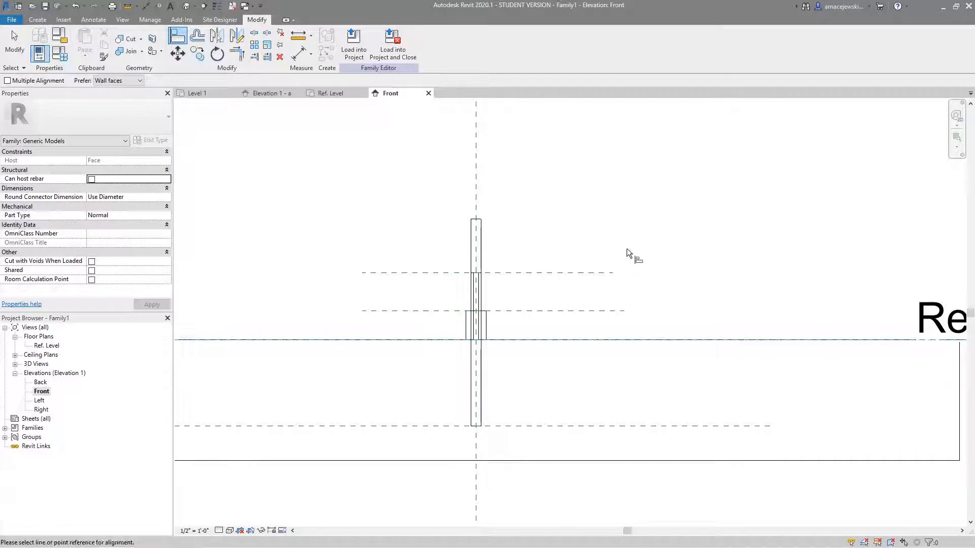
{"action": "left_click", "coordinate": [693, 339]}
{"action": "left_click", "coordinate": [481, 219]}
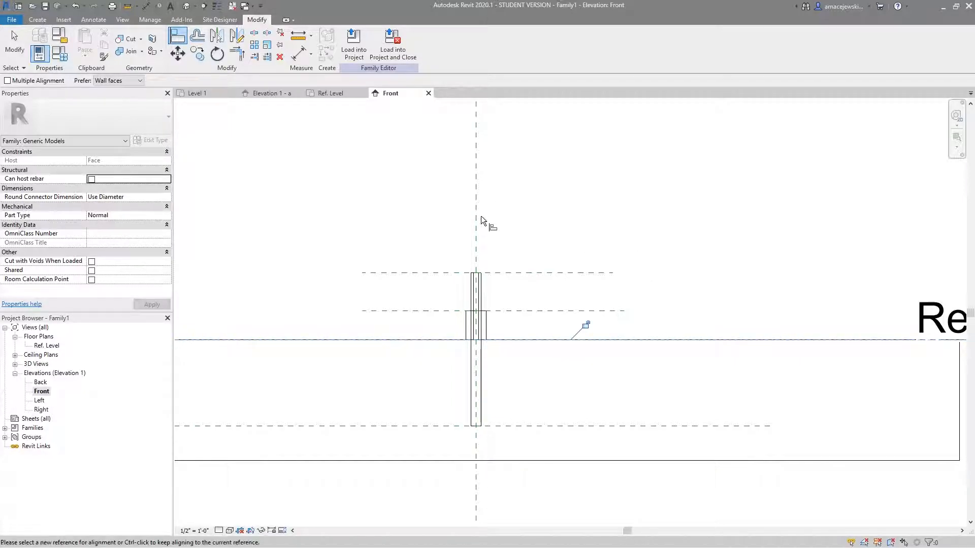
{"action": "key", "text": "Escape"}
{"action": "key", "text": "Escape"}
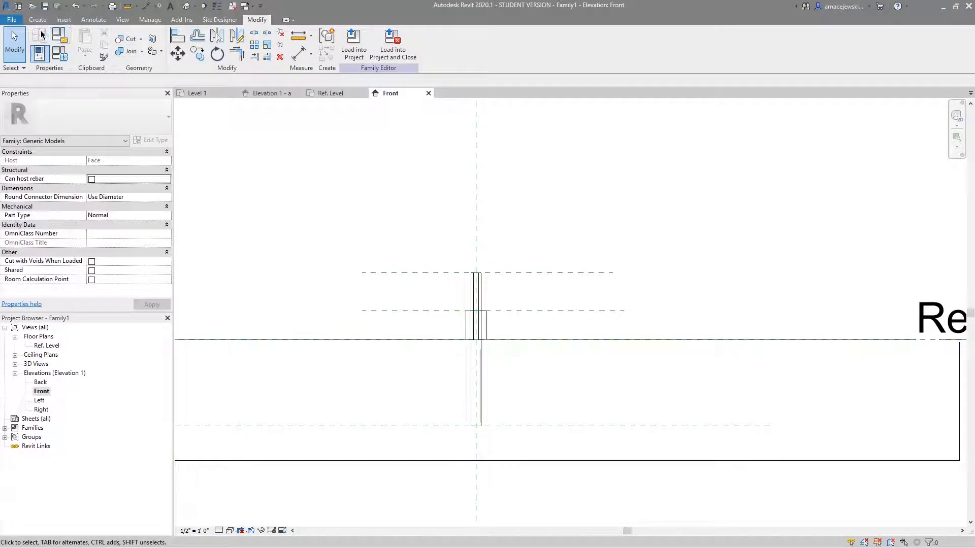
Dimension from Ref. Level to the first reference plane above it, and from that plane to the uppermost one
{"action": "key", "text": "d"}
{"action": "key", "text": "i"}
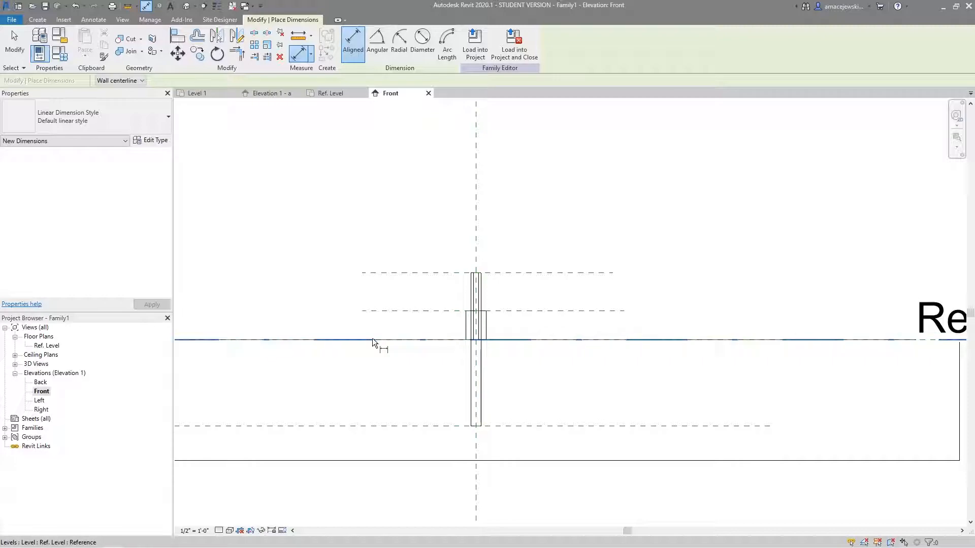
{"action": "left_click", "coordinate": [375, 312]}
{"action": "left_click", "coordinate": [296, 301]}
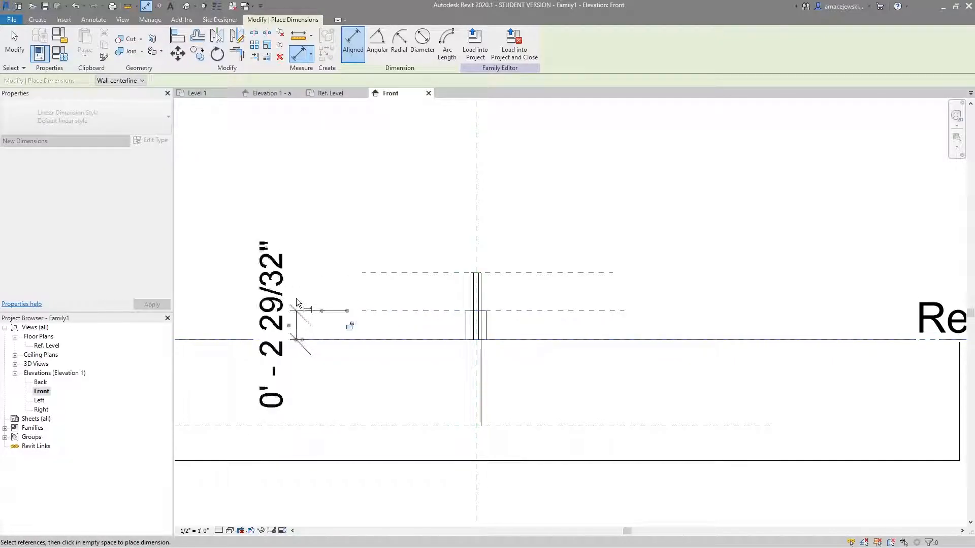
{"action": "left_click", "coordinate": [383, 311]}
{"action": "left_click", "coordinate": [386, 274]}
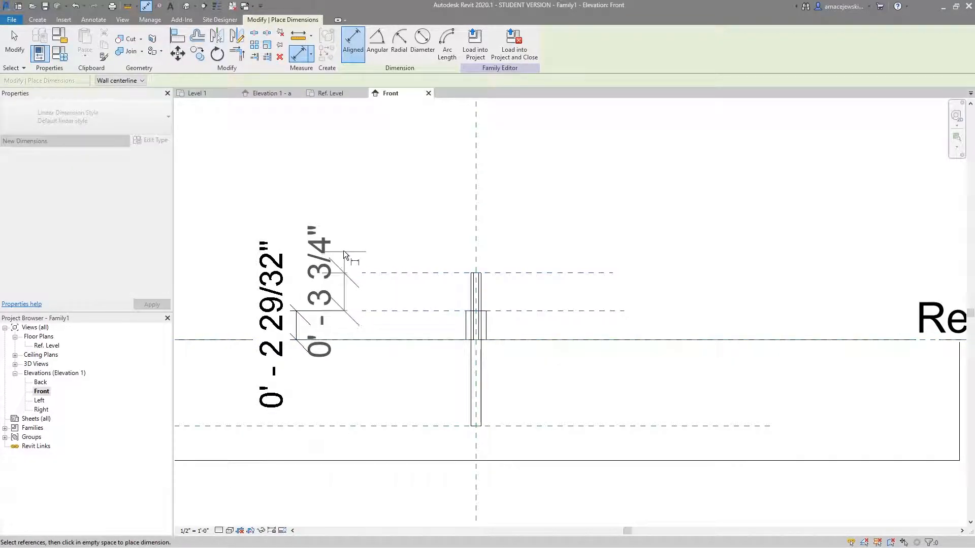
{"action": "left_click", "coordinate": [341, 247]}
{"action": "scroll", "coordinate": [378, 315], "scroll_direction": "down", "scroll_amount": 2}
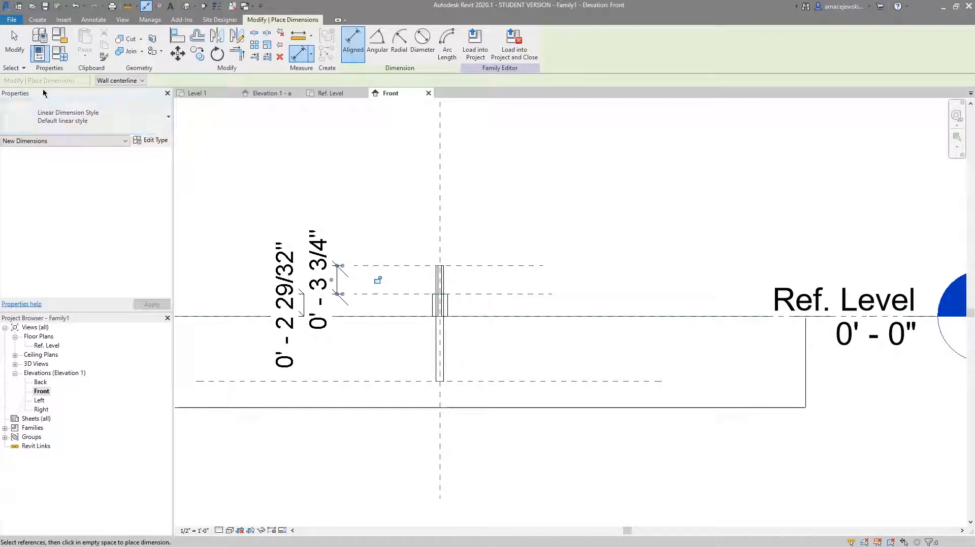
Dimension from Ref. Level down to the reference plane inside the host
{"action": "left_click", "coordinate": [37, 19]}
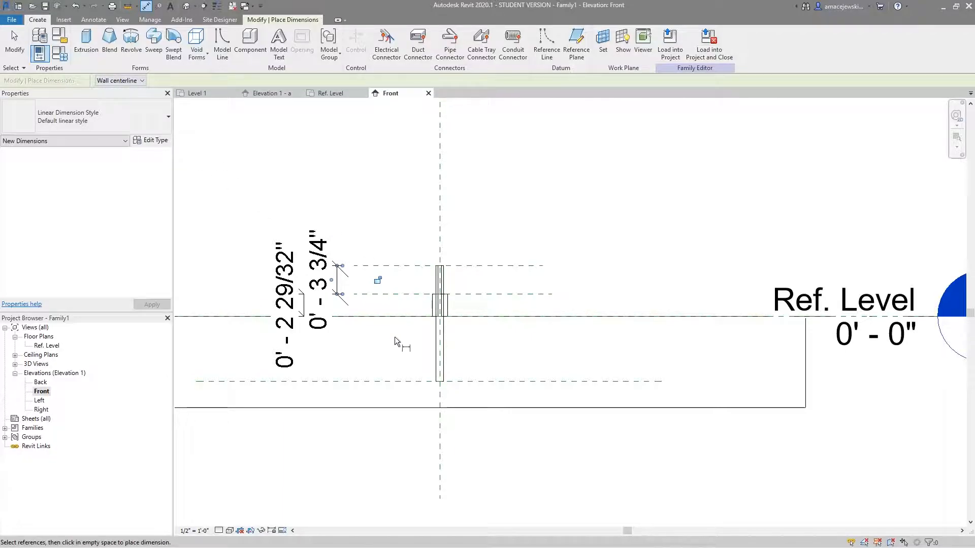
{"action": "left_click", "coordinate": [388, 318]}
{"action": "left_click", "coordinate": [536, 382]}
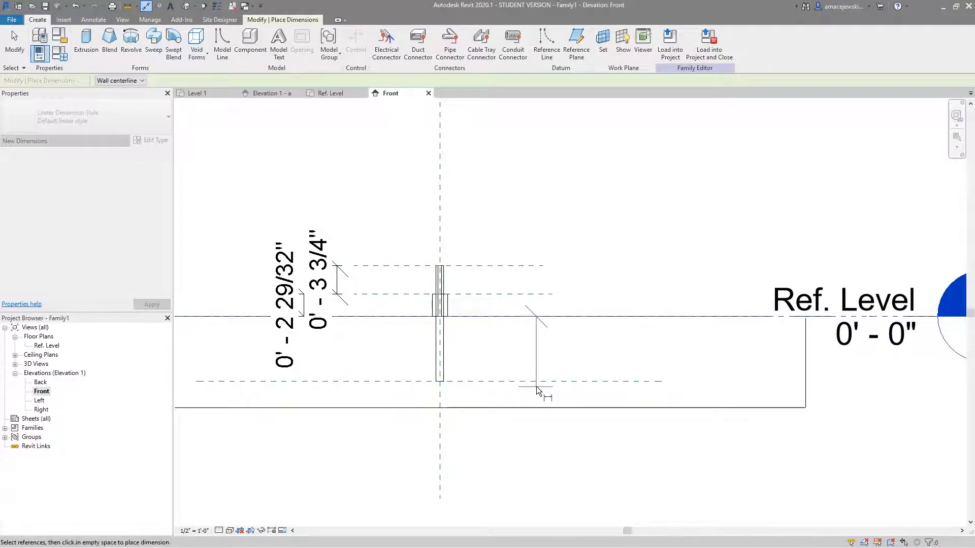
{"action": "left_click", "coordinate": [635, 346]}
{"action": "key", "text": "Escape"}
{"action": "key", "text": "Escape"}
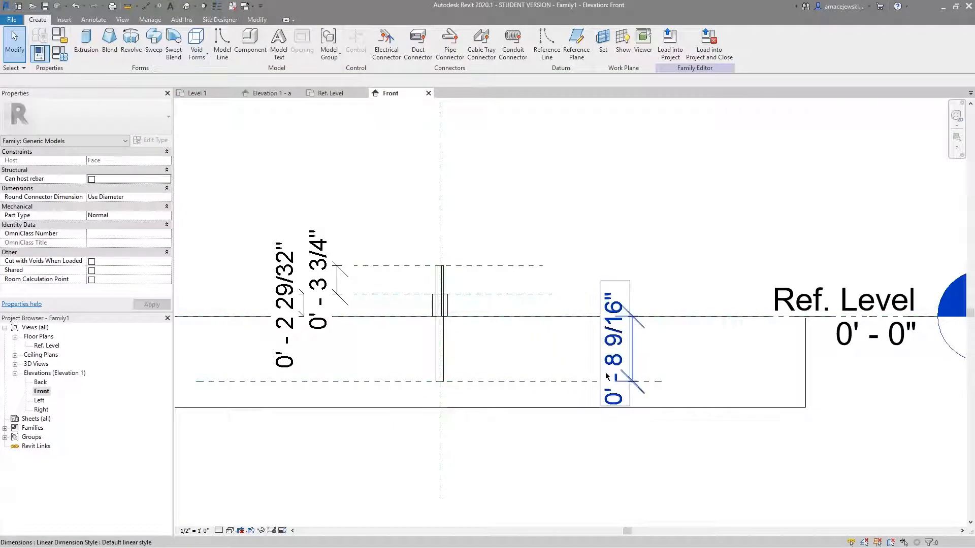
Set the distance from Ref. Level down to the host's reference plane to 3" (.25 ft)
{"action": "left_click", "coordinate": [631, 361]}
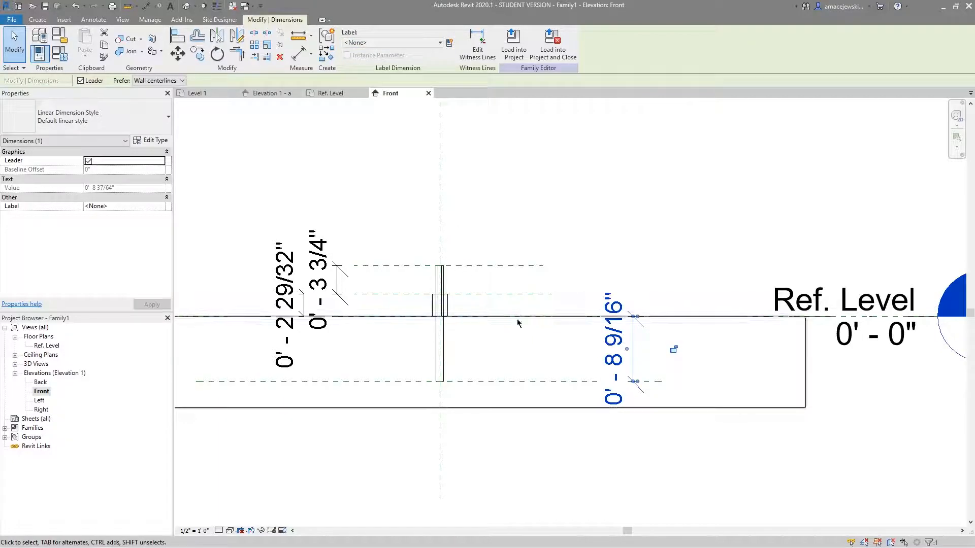
{"action": "key", "text": "Escape"}
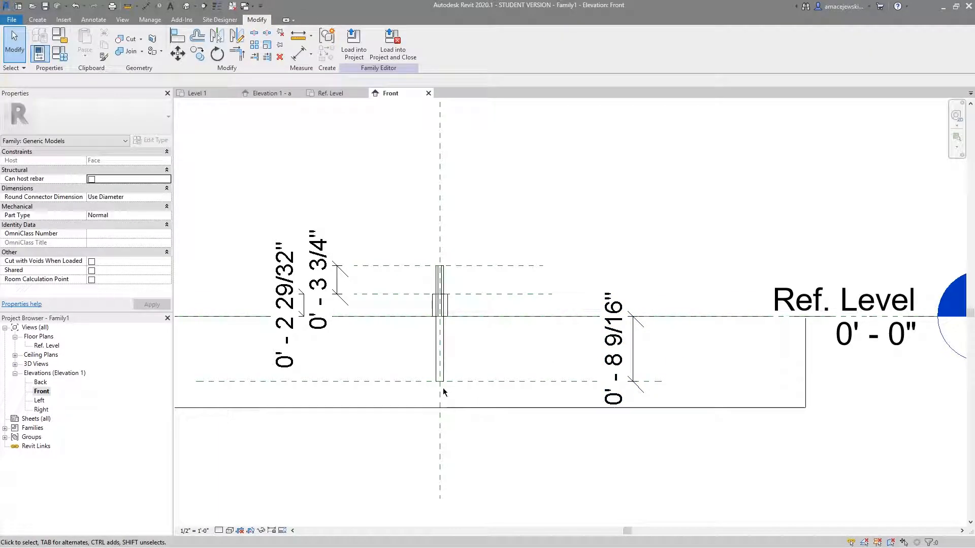
{"action": "left_click", "coordinate": [571, 380]}
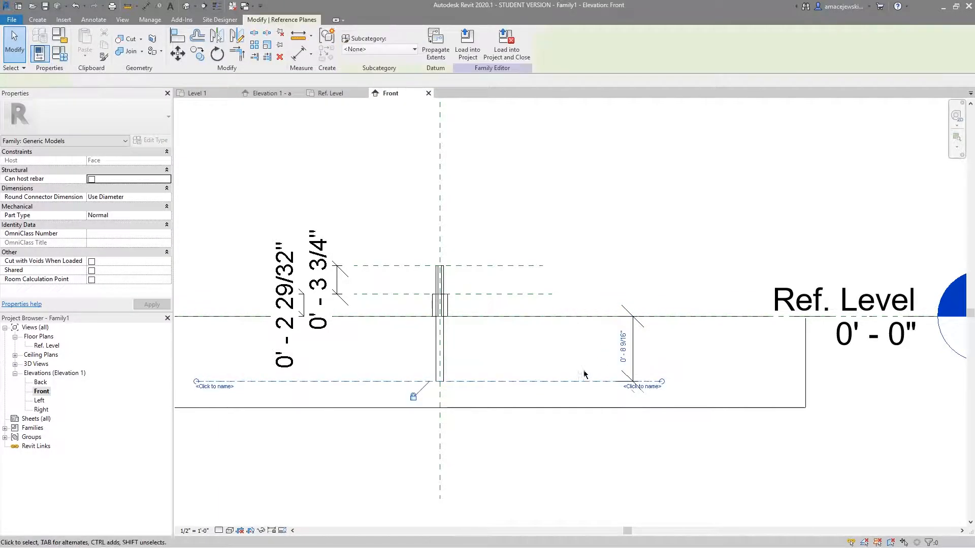
{"action": "left_click", "coordinate": [622, 345]}
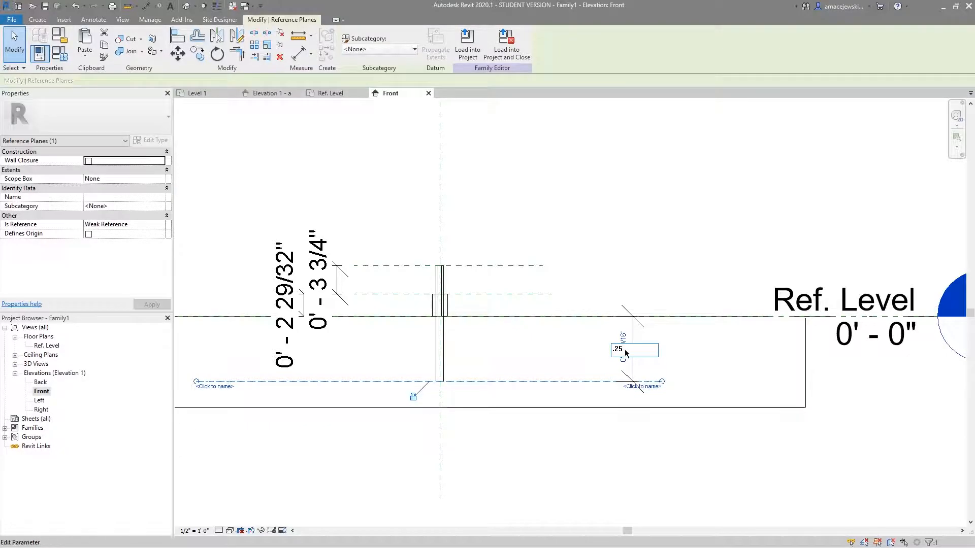
{"action": "key", "text": "Return"}
{"action": "key", "text": "Escape"}
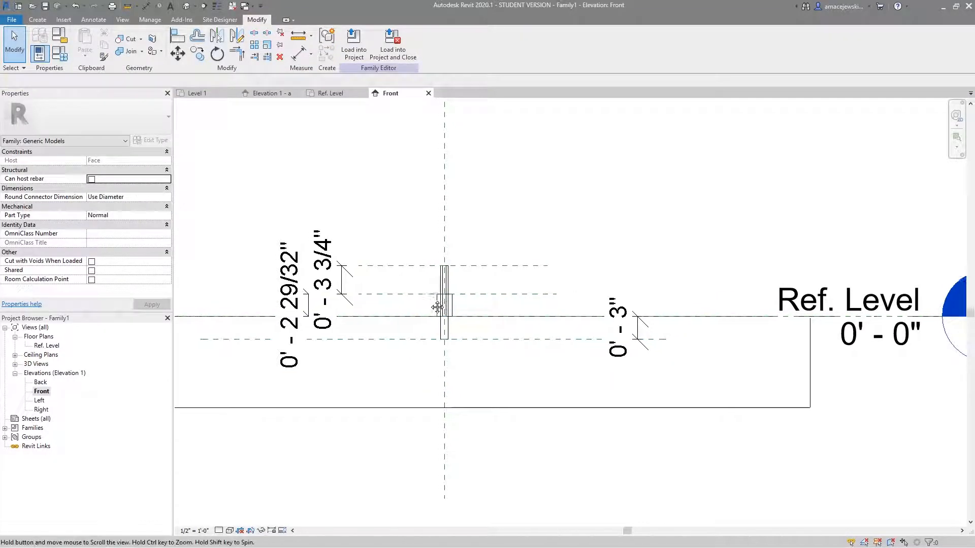
Set the first reference plane above Ref. Level to a height of 1/8"
{"action": "middle_click_drag", "start_coordinate": [432, 307], "coordinate": [469, 307]}
{"action": "left_click", "coordinate": [401, 294]}
{"action": "left_click", "coordinate": [331, 302]}
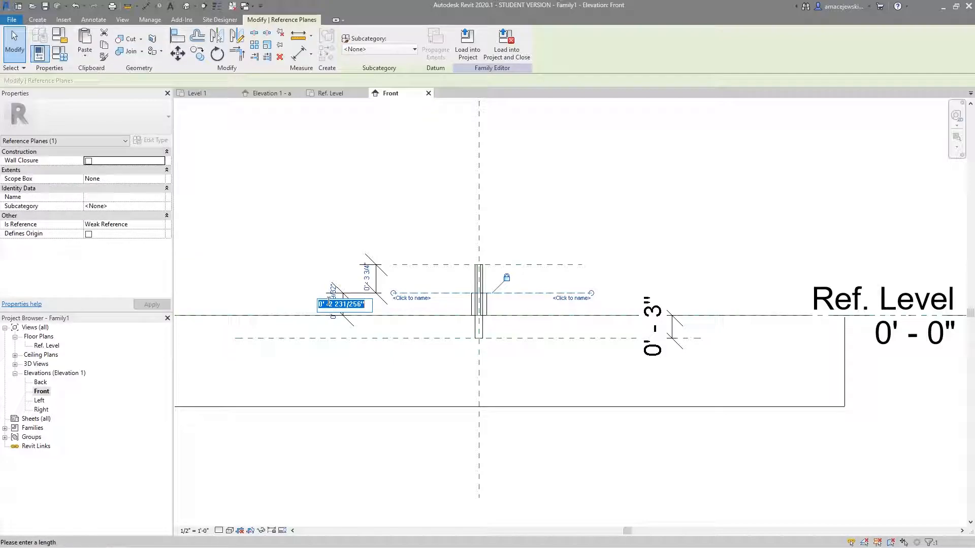
{"action": "type", "text": "1/8"}
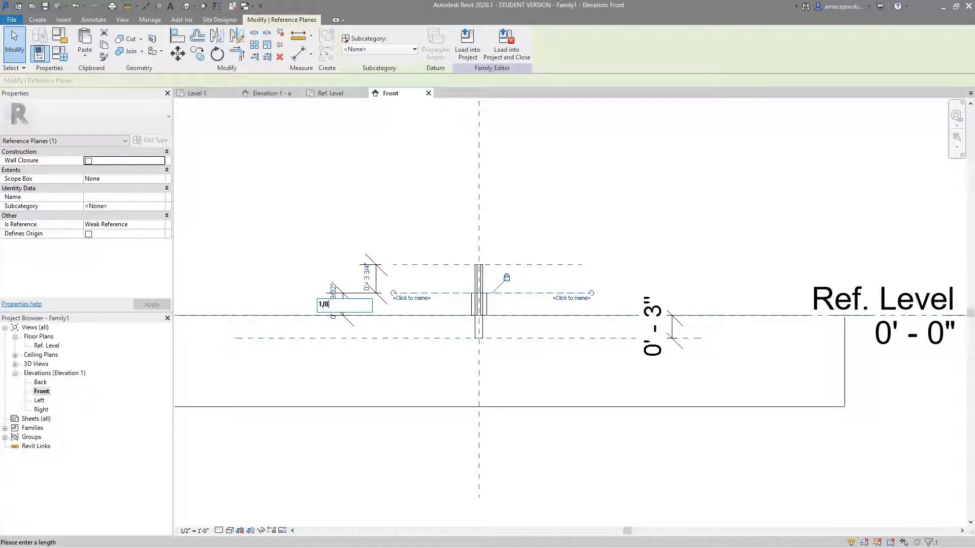
{"action": "key", "text": "Return"}
{"action": "key", "text": "Escape"}
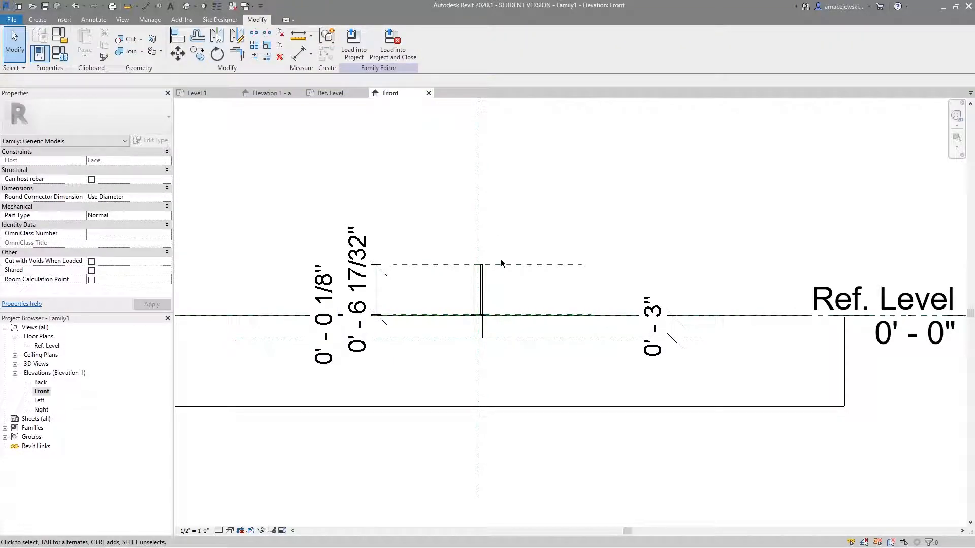
Set the uppermost reference plane 1/2" above the first reference plane over Ref. Level
{"action": "left_click", "coordinate": [502, 264]}
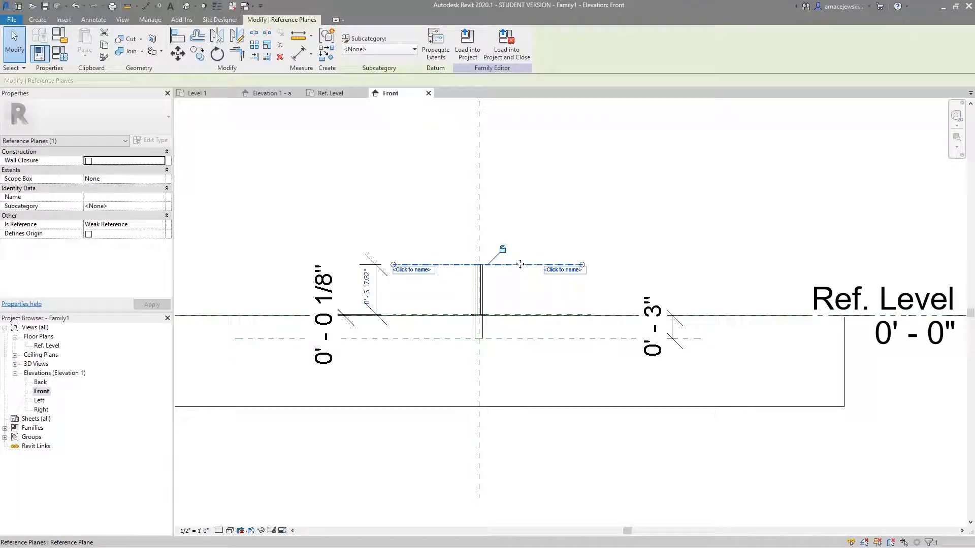
{"action": "left_click", "coordinate": [365, 289]}
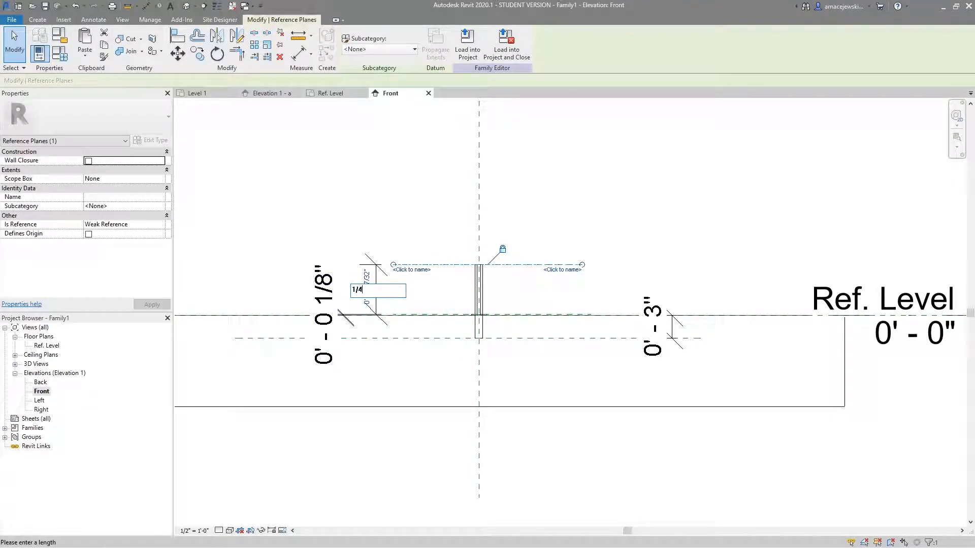
{"action": "key", "text": "Return"}
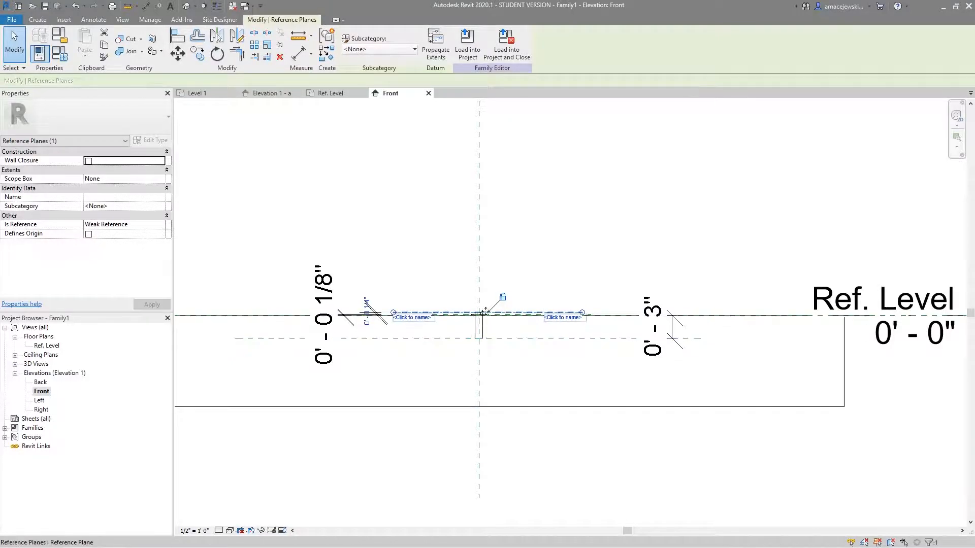
{"action": "left_click", "coordinate": [367, 309]}
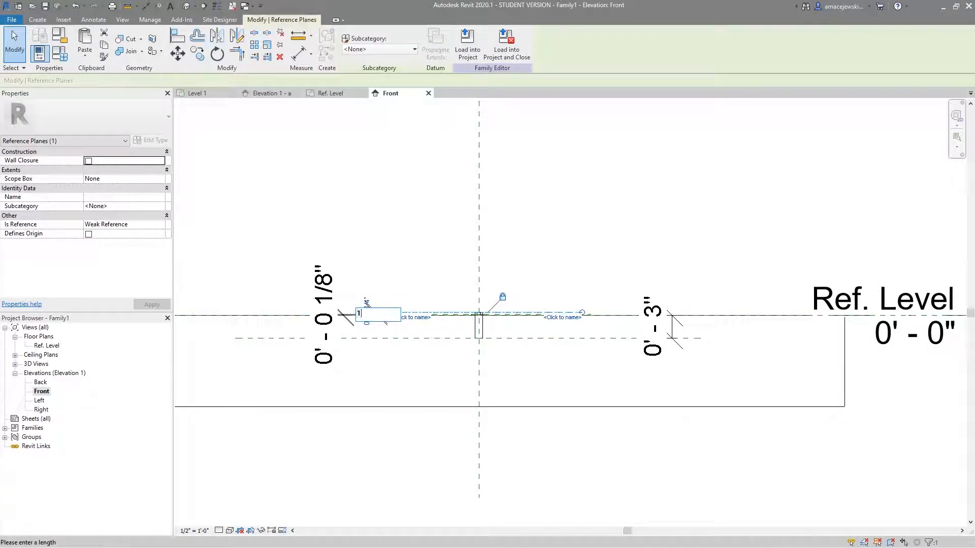
{"action": "key", "text": "Return"}
{"action": "key", "text": "Escape"}
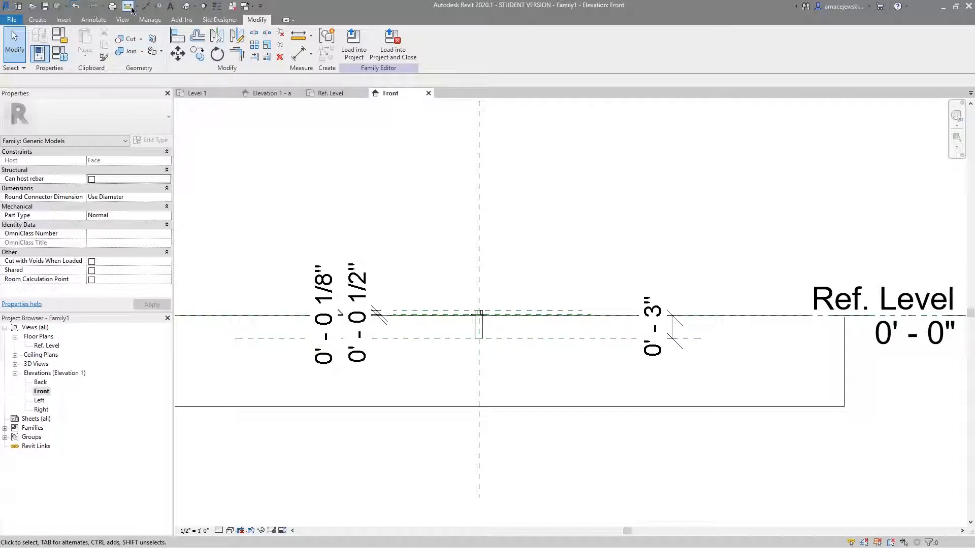
Show the family in the default 3D view with thin lines and orbit around the hexagonal head and washer
{"action": "left_click", "coordinate": [186, 6]}
{"action": "scroll", "coordinate": [569, 307], "scroll_direction": "down", "scroll_amount": 5}
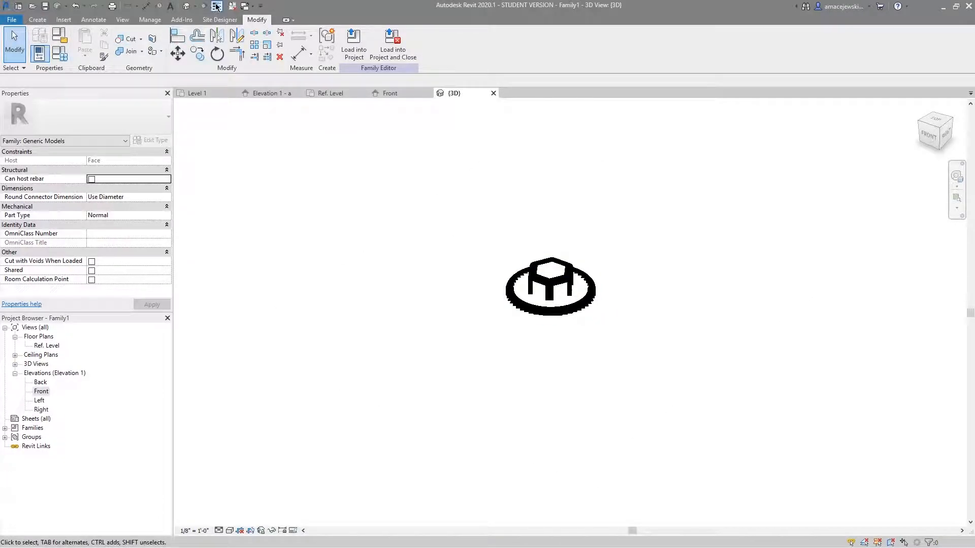
{"action": "left_click", "coordinate": [217, 7]}
{"action": "middle_click_drag", "start_coordinate": [577, 298], "coordinate": [636, 274], "text": "shift"}
{"action": "left_click", "coordinate": [556, 277]}
{"action": "left_click", "coordinate": [601, 297]}
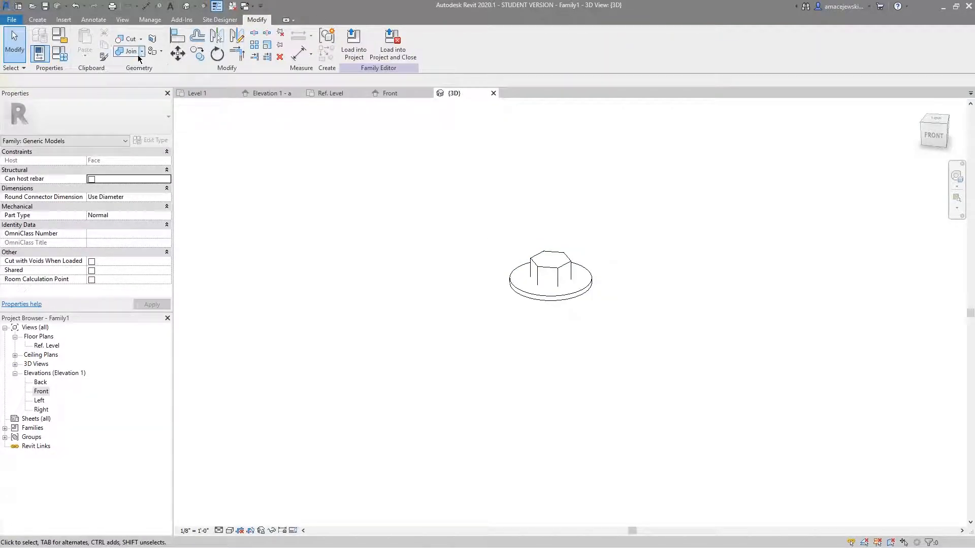
Join the geometry of the round washer extrusion and the hexagonal head extrusion
{"action": "left_click", "coordinate": [138, 54]}
{"action": "left_click", "coordinate": [586, 284]}
{"action": "left_click", "coordinate": [557, 272]}
{"action": "middle_click_drag", "start_coordinate": [593, 309], "coordinate": [559, 309], "text": "shift"}
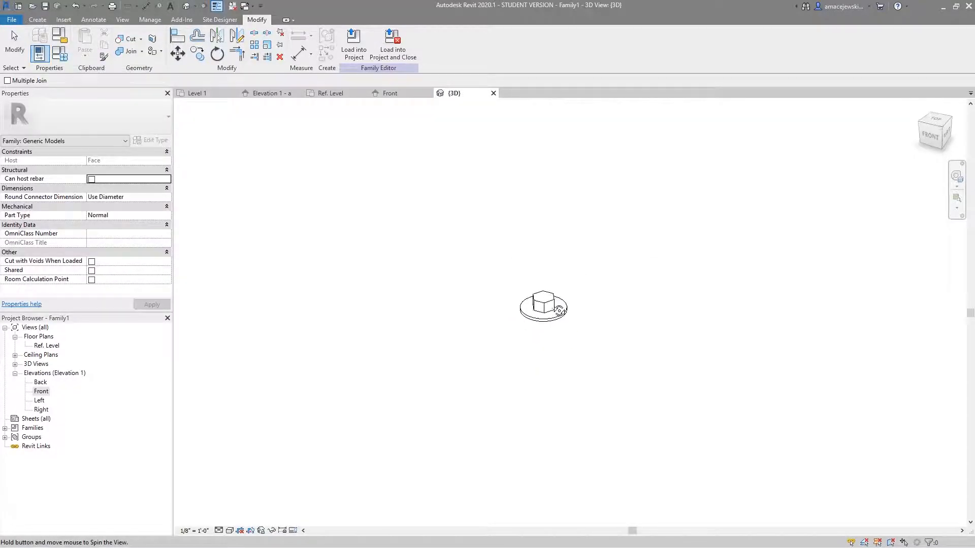
{"action": "key", "text": "Escape"}
{"action": "scroll", "coordinate": [517, 309], "scroll_direction": "down", "scroll_amount": 2}
{"action": "scroll", "coordinate": [512, 294], "scroll_direction": "down", "scroll_amount": 2}
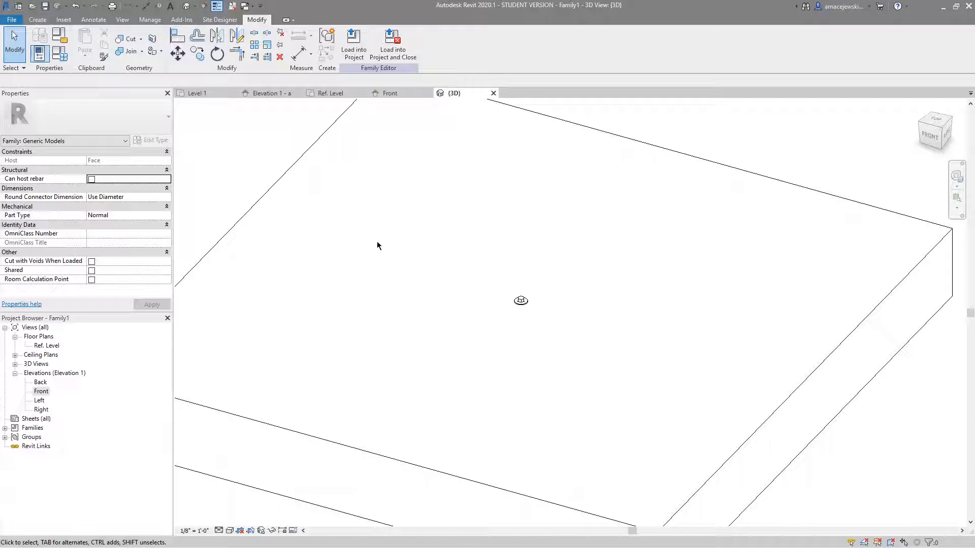
Save the family as Rivet in the Array folder
{"action": "left_click", "coordinate": [10, 20]}
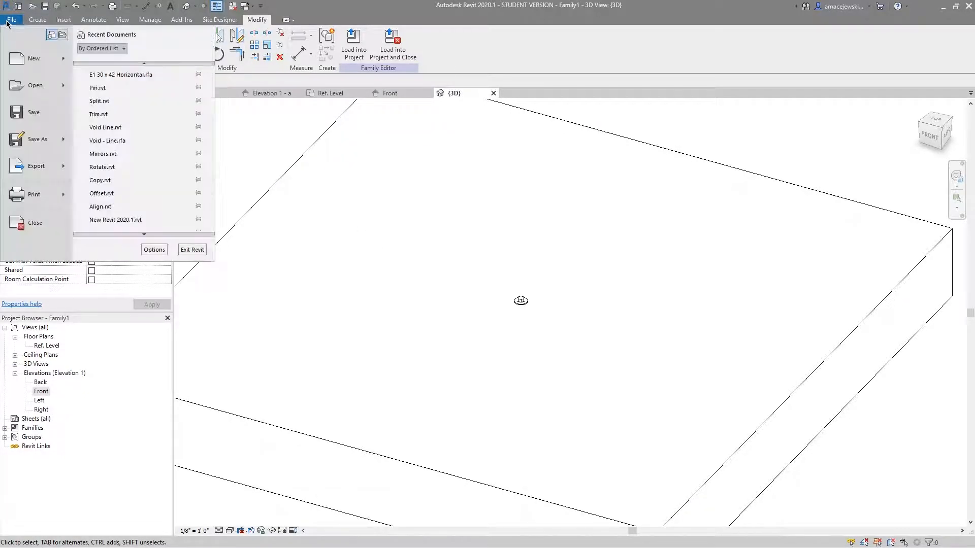
{"action": "mouse_move", "coordinate": [45, 138]}
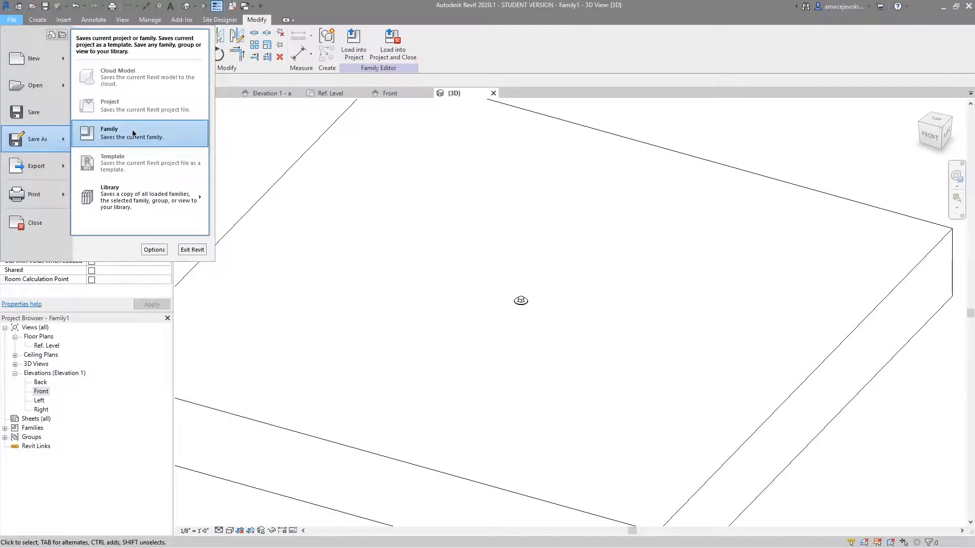
{"action": "left_click", "coordinate": [133, 133]}
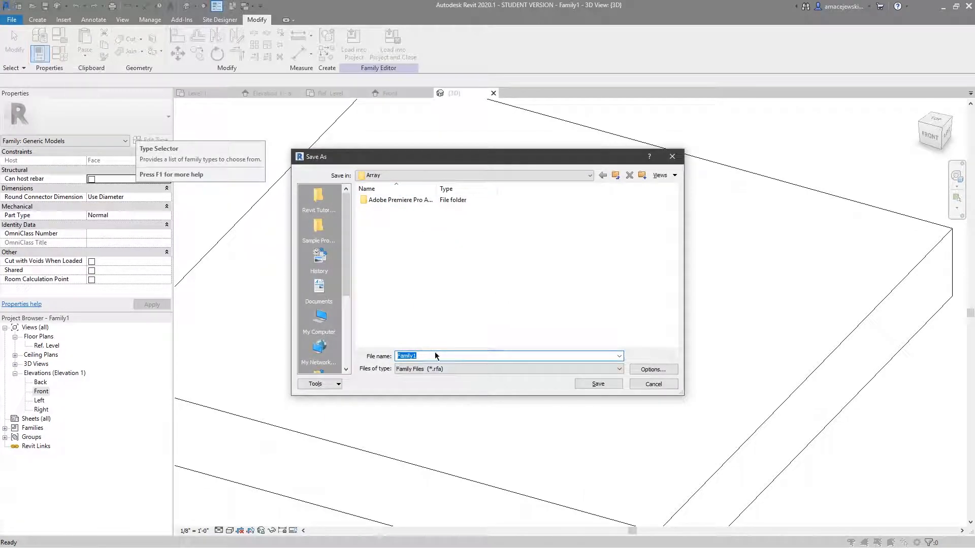
{"action": "type", "text": "Rivet"}
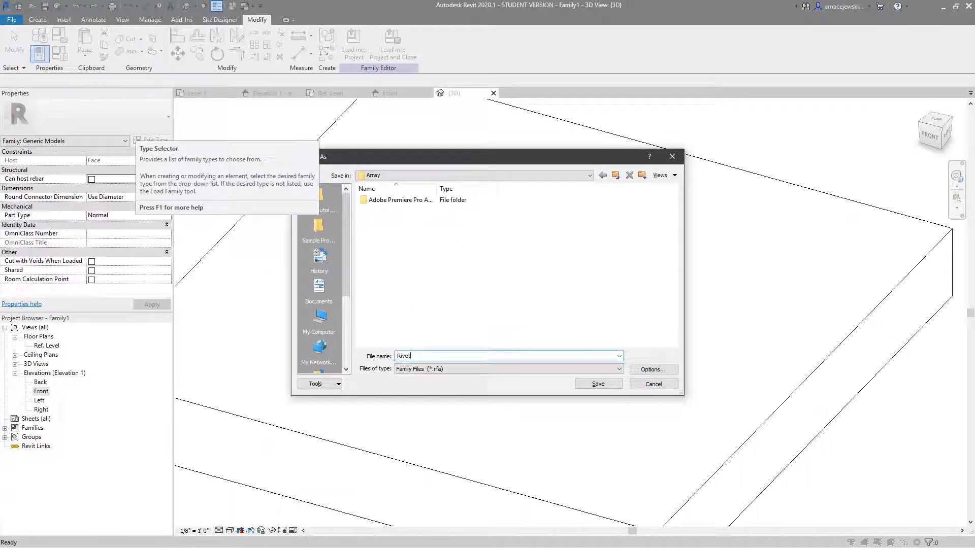
{"action": "left_click", "coordinate": [598, 383]}
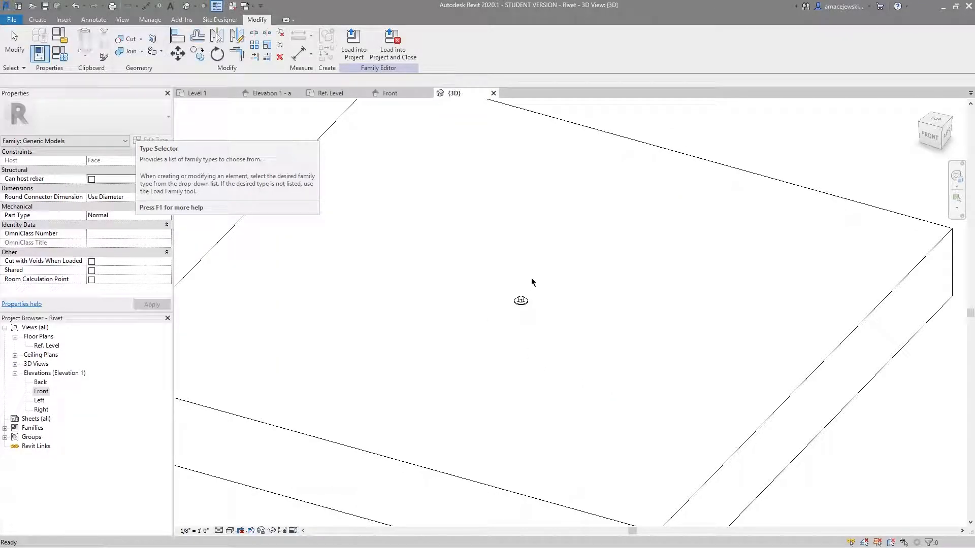
Create a new family from the Generic Model face based template
{"action": "left_click", "coordinate": [15, 22]}
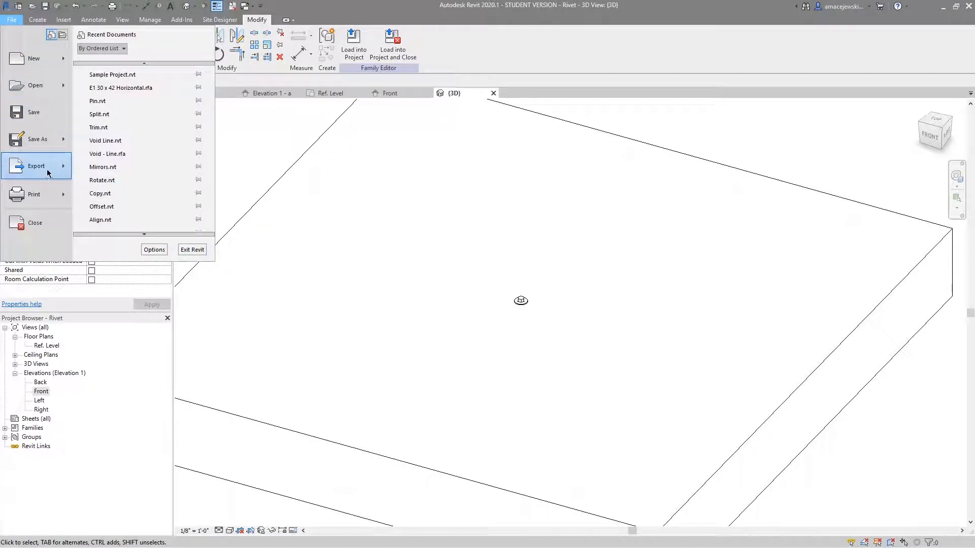
{"action": "mouse_move", "coordinate": [37, 61]}
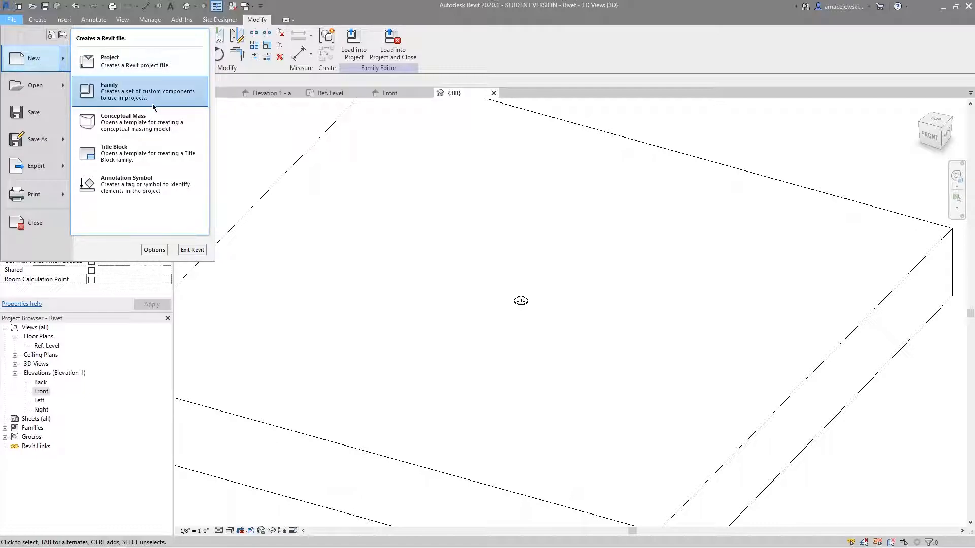
{"action": "left_click", "coordinate": [135, 95]}
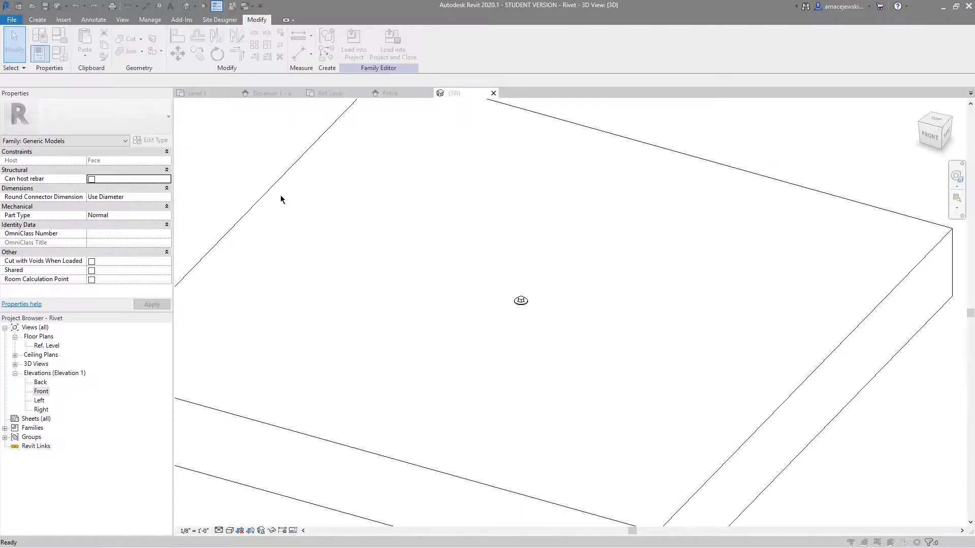
{"action": "scroll", "coordinate": [525, 293], "scroll_direction": "down", "scroll_amount": 7}
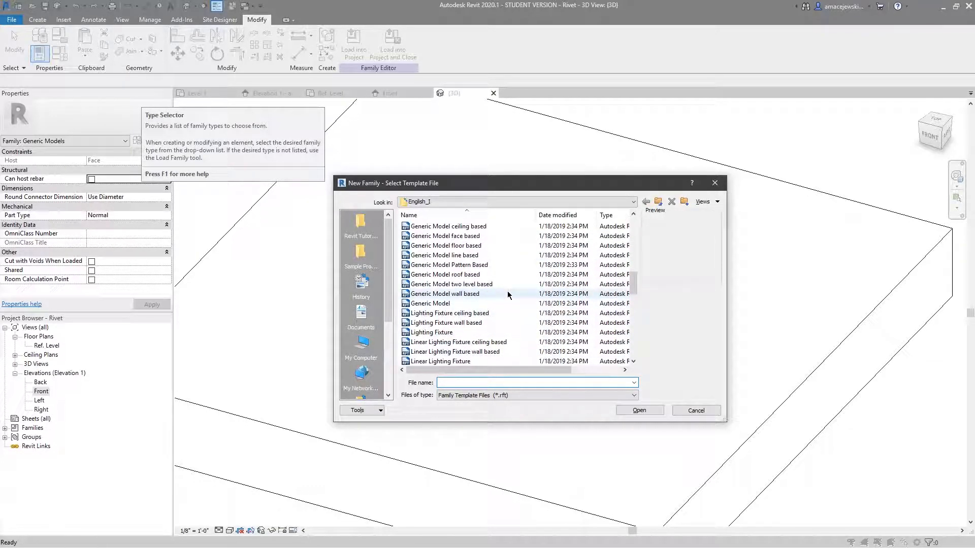
{"action": "scroll", "coordinate": [473, 286], "scroll_direction": "up", "scroll_amount": 1}
{"action": "left_click", "coordinate": [447, 265]}
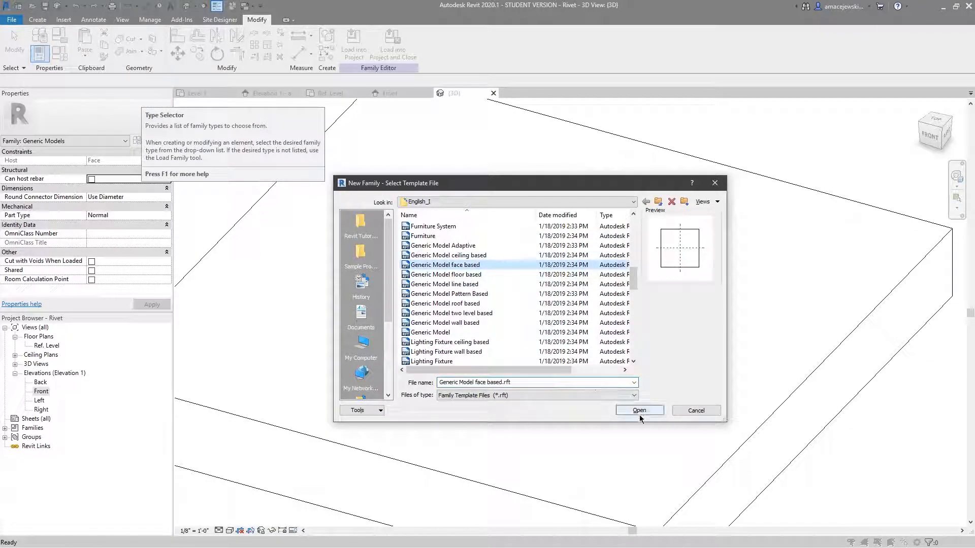
{"action": "left_click", "coordinate": [639, 411]}
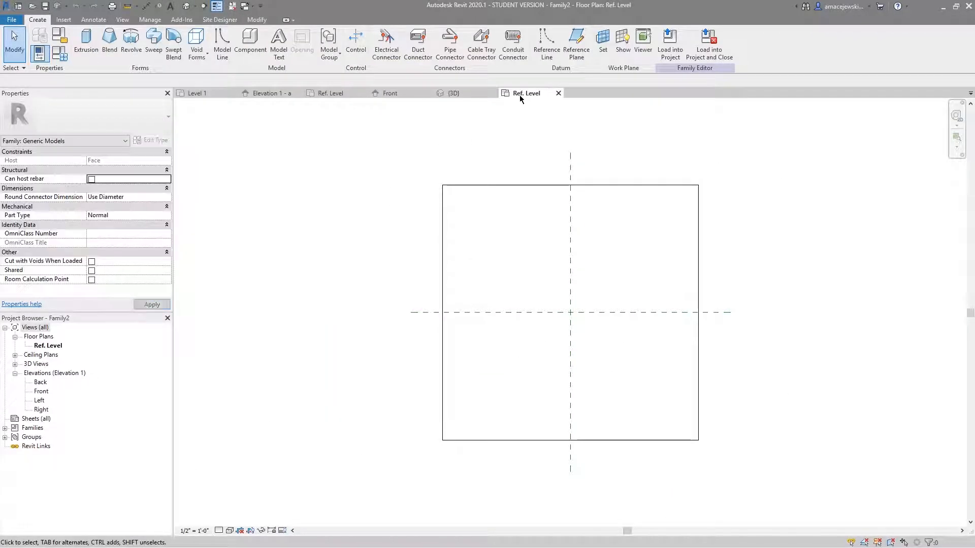
Load the Rivet family into Family2, closing the Rivet file and leaving the component placement
{"action": "left_click", "coordinate": [448, 95]}
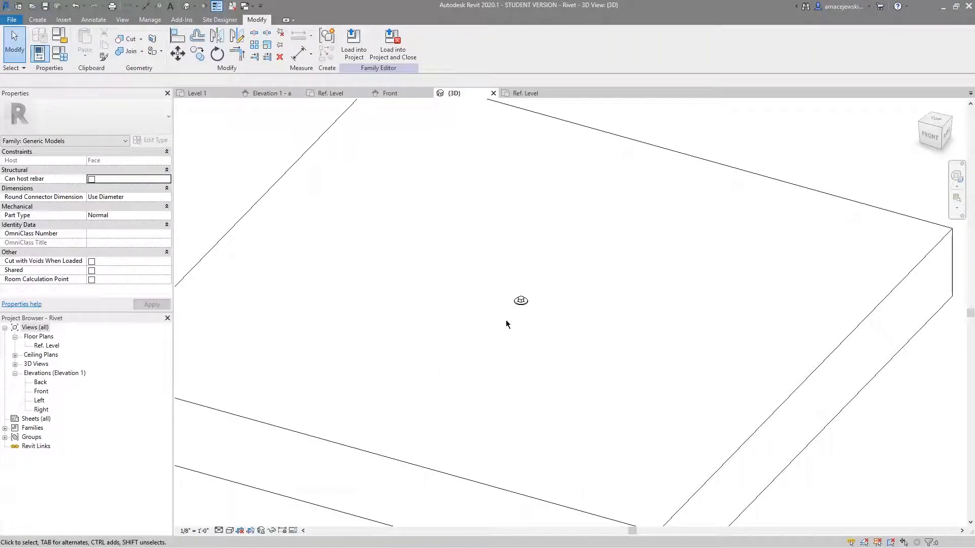
{"action": "left_click", "coordinate": [404, 43]}
{"action": "left_click", "coordinate": [422, 233]}
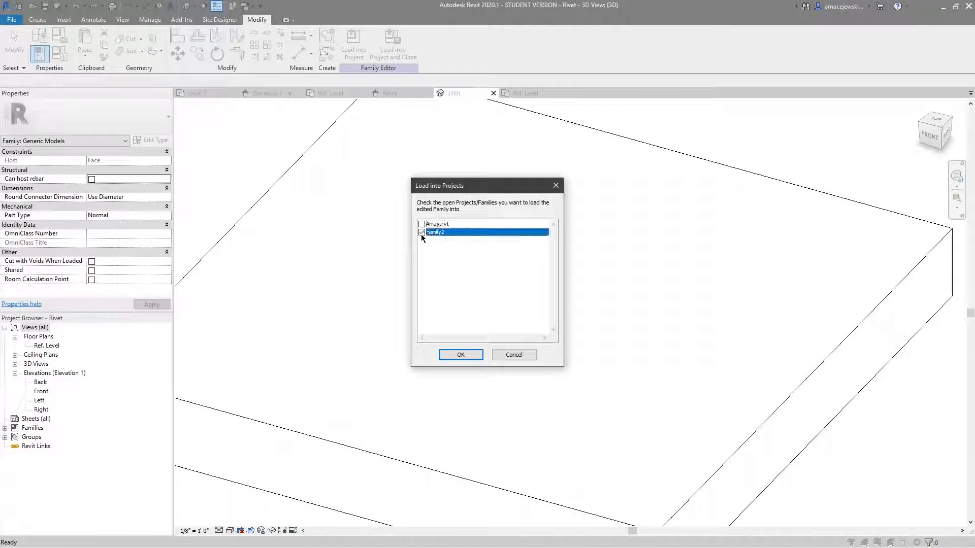
{"action": "left_click", "coordinate": [460, 354]}
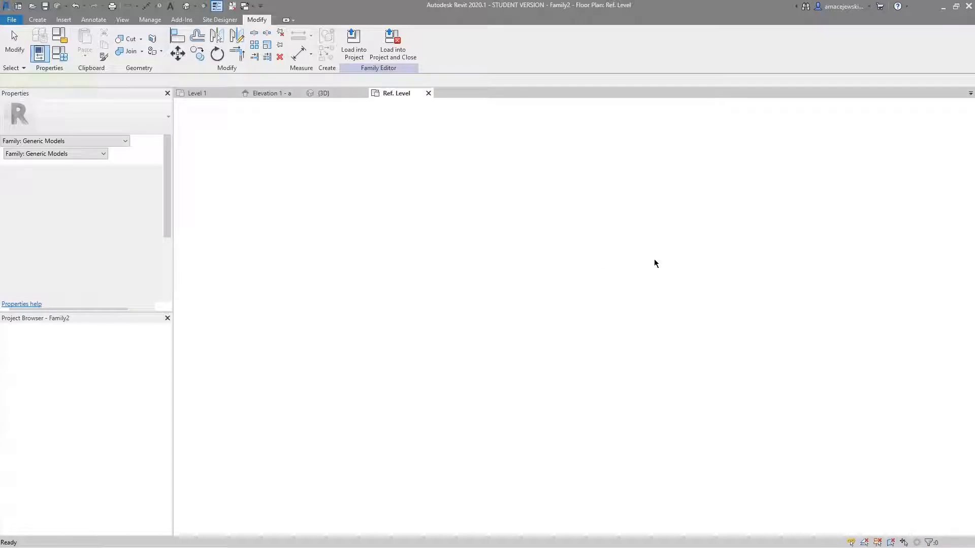
{"action": "scroll", "coordinate": [564, 303], "scroll_direction": "up", "scroll_amount": 5}
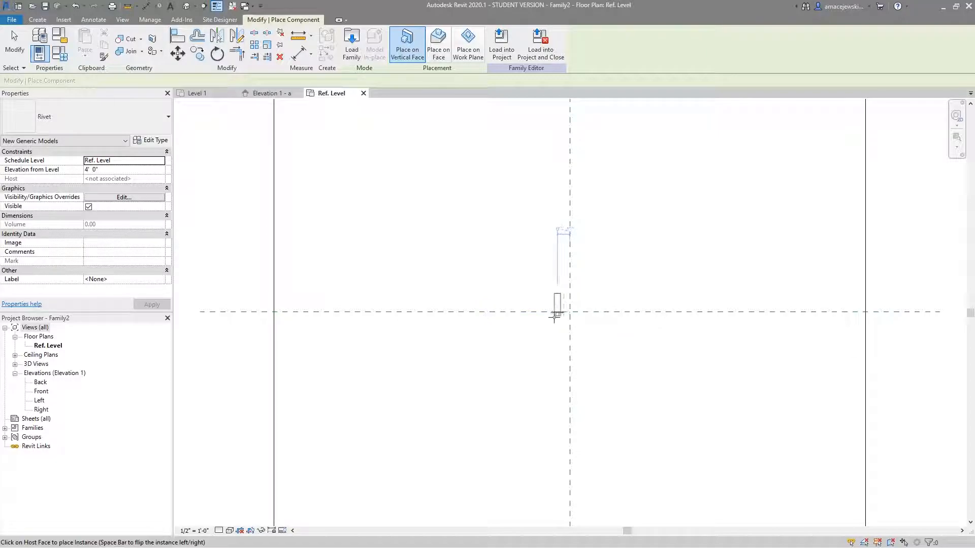
{"action": "key", "text": "Escape"}
{"action": "middle_click_drag", "start_coordinate": [519, 301], "coordinate": [507, 297]}
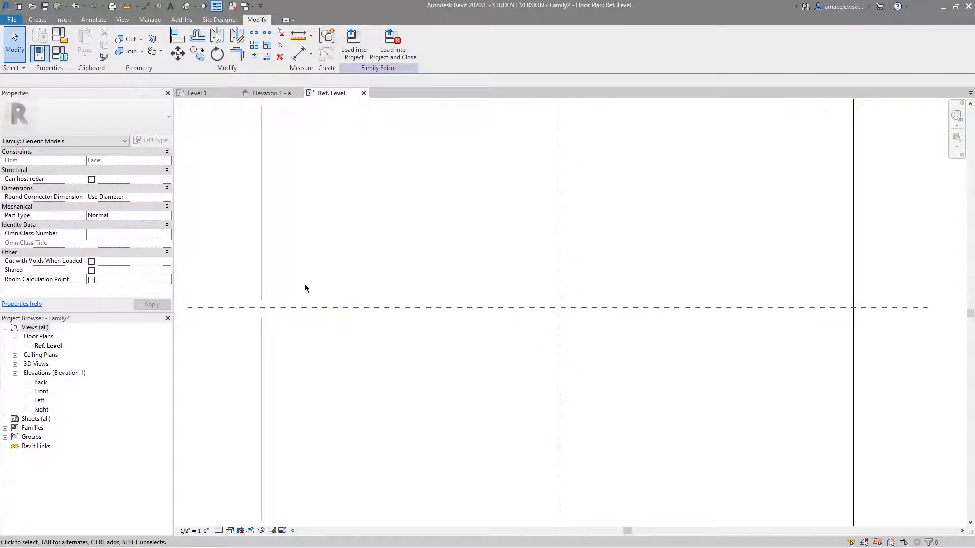
{"action": "double_click", "coordinate": [41, 392]}
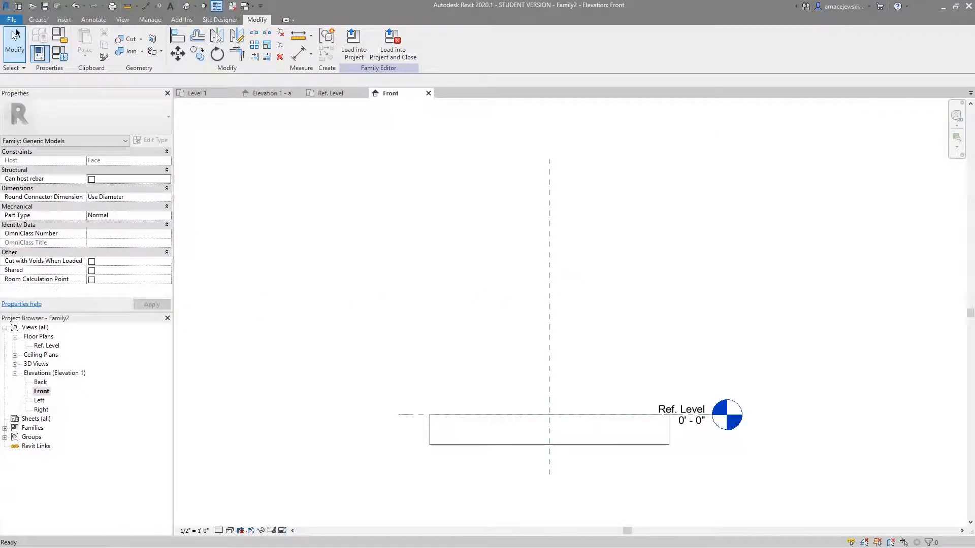
{"action": "left_click", "coordinate": [38, 19]}
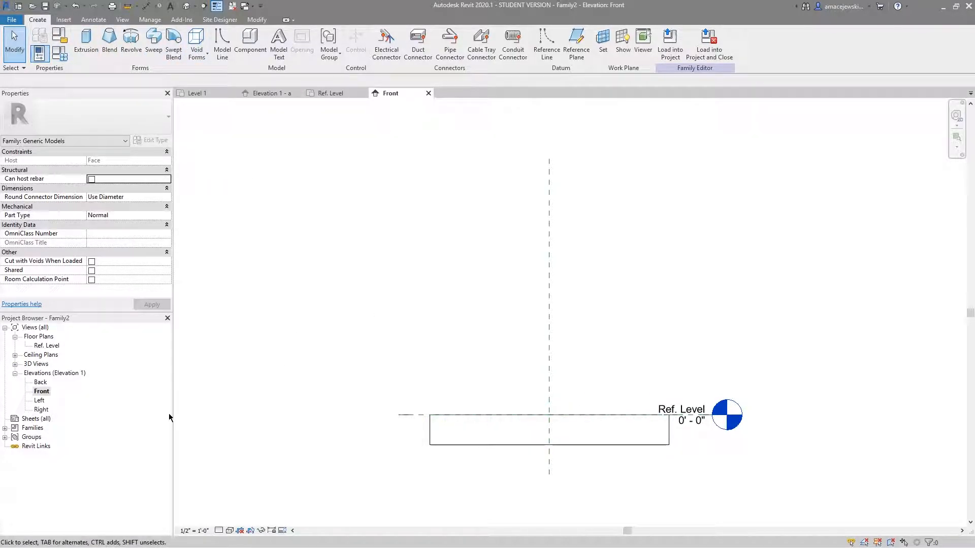
{"action": "left_click", "coordinate": [5, 429]}
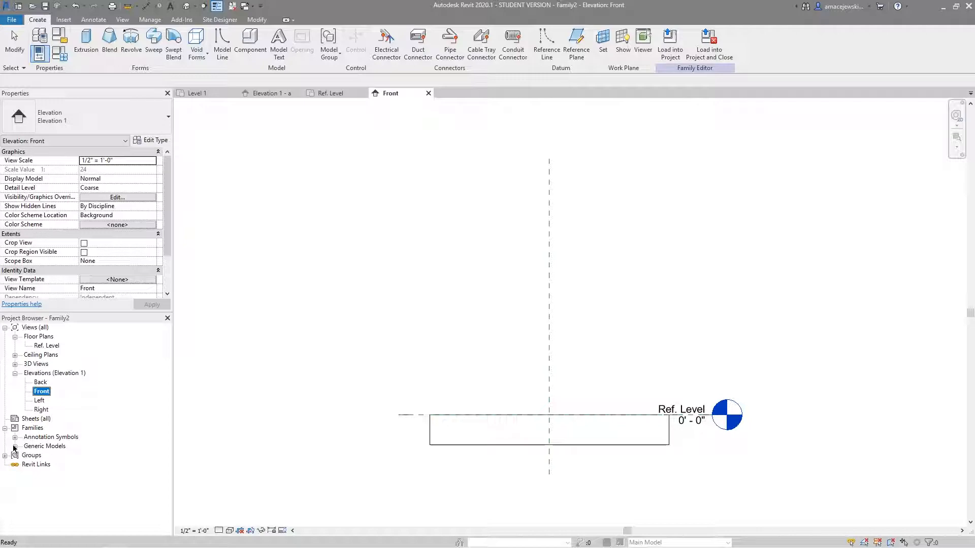
{"action": "left_click", "coordinate": [15, 446]}
{"action": "left_click", "coordinate": [37, 456]}
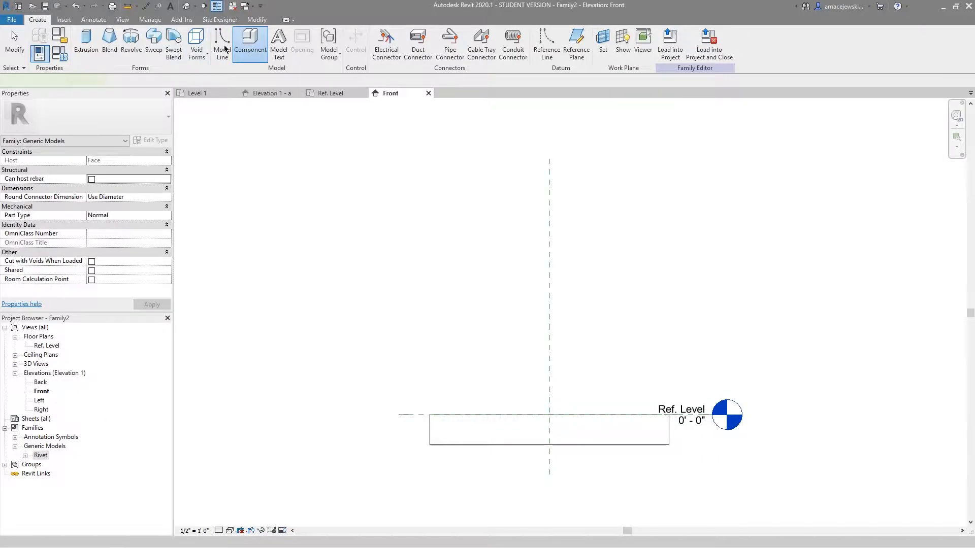
{"action": "left_click", "coordinate": [250, 43]}
{"action": "left_click", "coordinate": [105, 123]}
{"action": "left_click", "coordinate": [44, 166]}
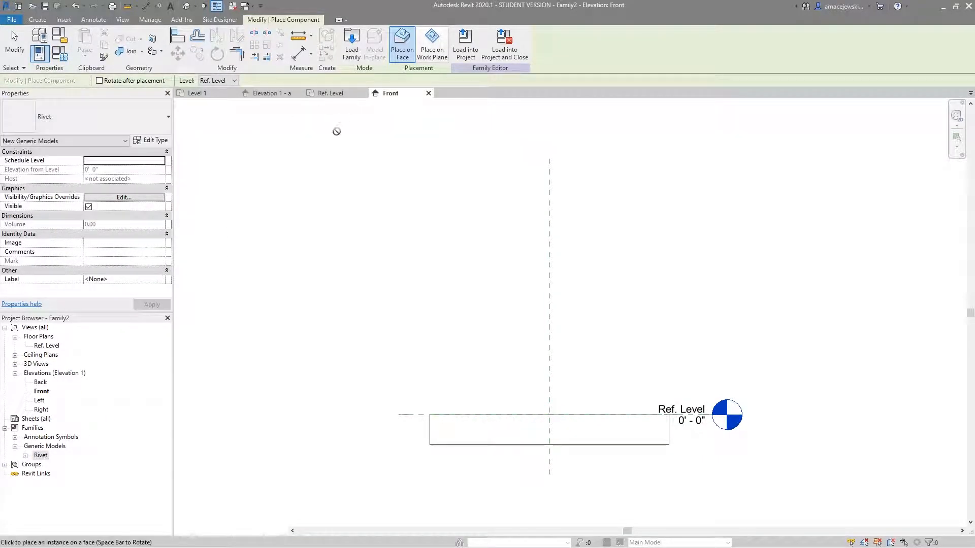
{"action": "scroll", "coordinate": [543, 414], "scroll_direction": "up", "scroll_amount": 3}
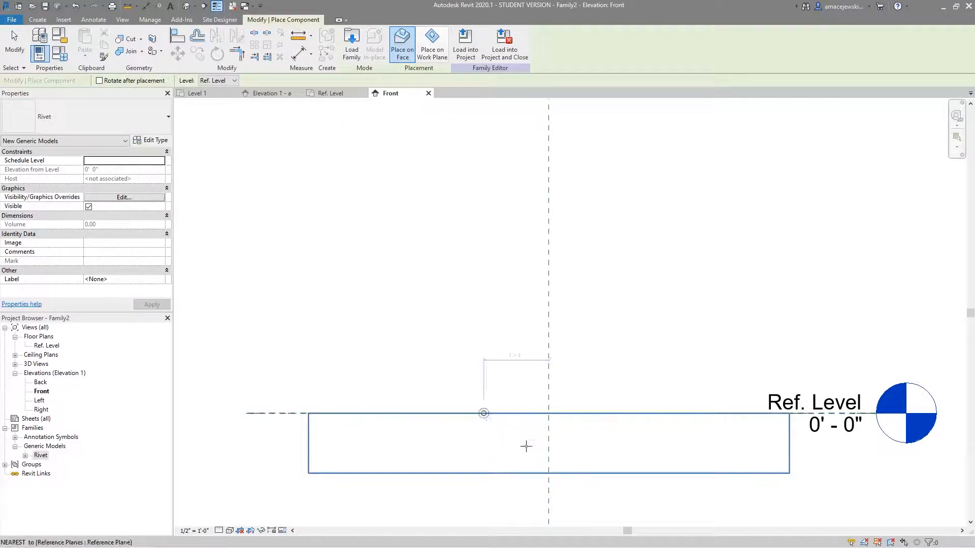
Place a Rivet component on the host face in the Ref. Level floor plan, near the intersection of the centre reference planes
{"action": "double_click", "coordinate": [47, 346]}
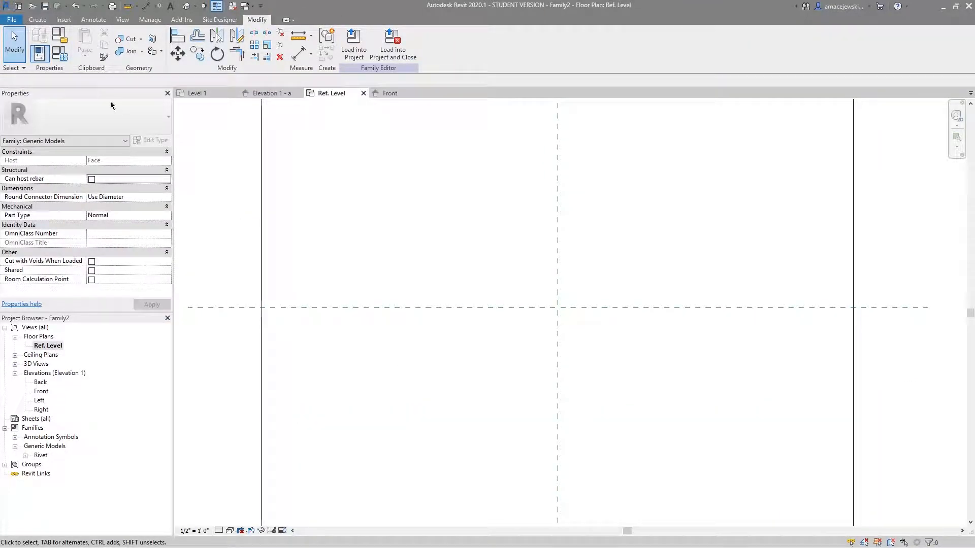
{"action": "left_click", "coordinate": [36, 20]}
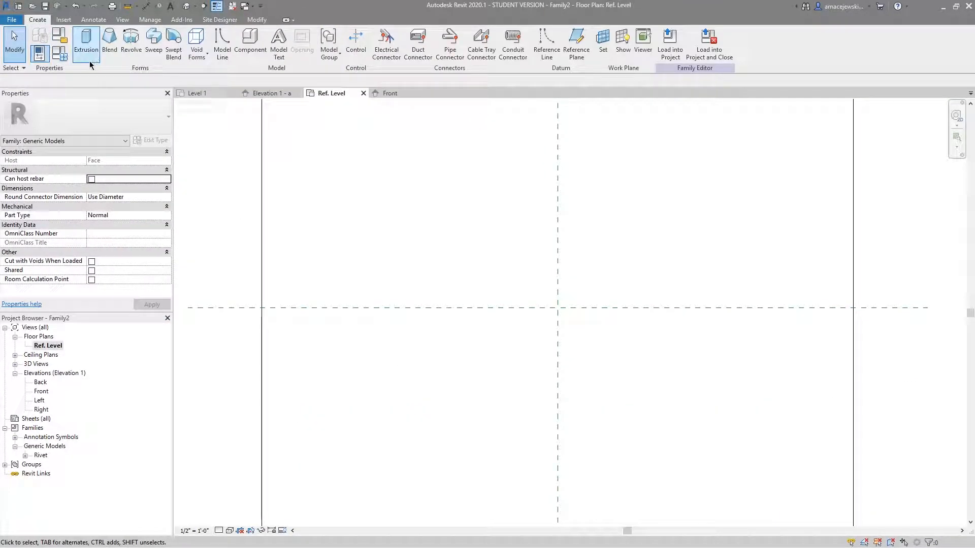
{"action": "left_click", "coordinate": [250, 41]}
{"action": "scroll", "coordinate": [420, 364], "scroll_direction": "down", "scroll_amount": 2}
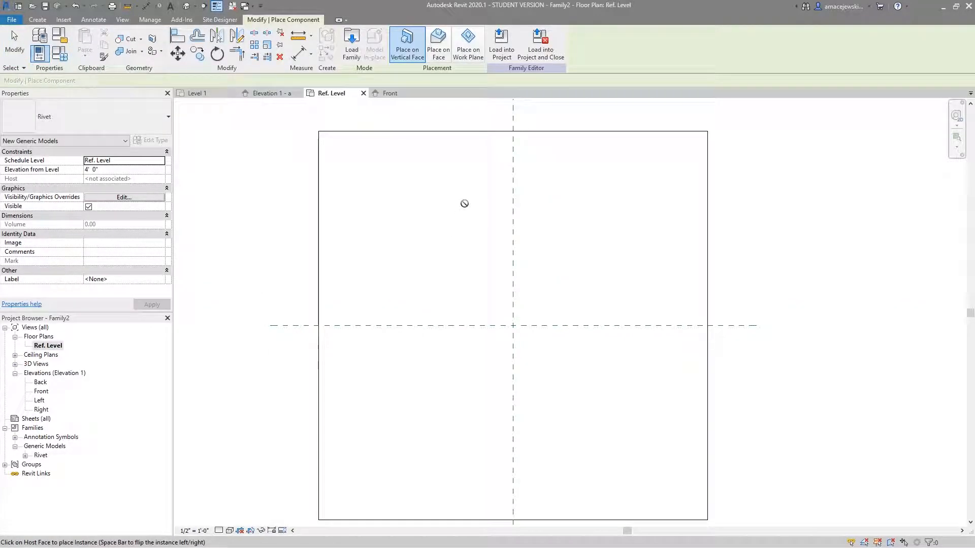
{"action": "left_click", "coordinate": [401, 53]}
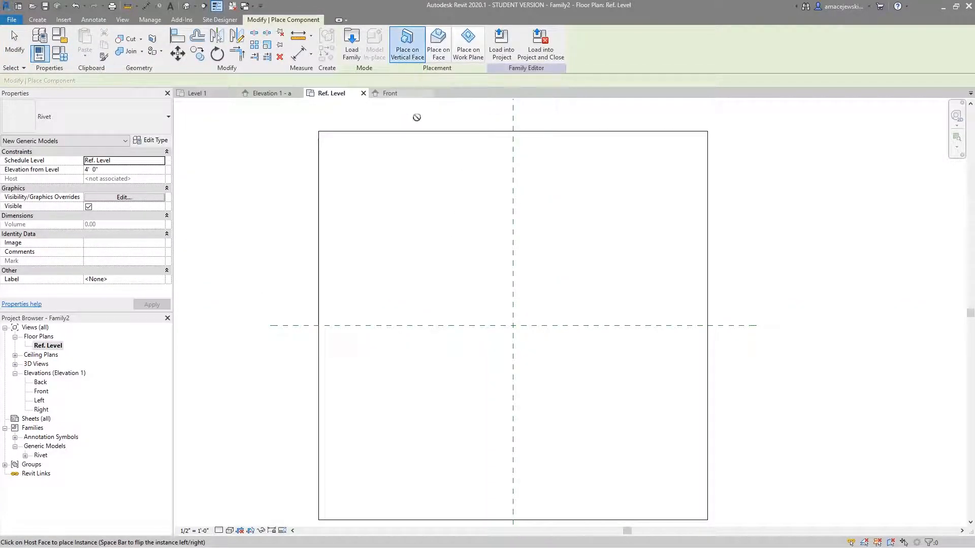
{"action": "left_click", "coordinate": [442, 49]}
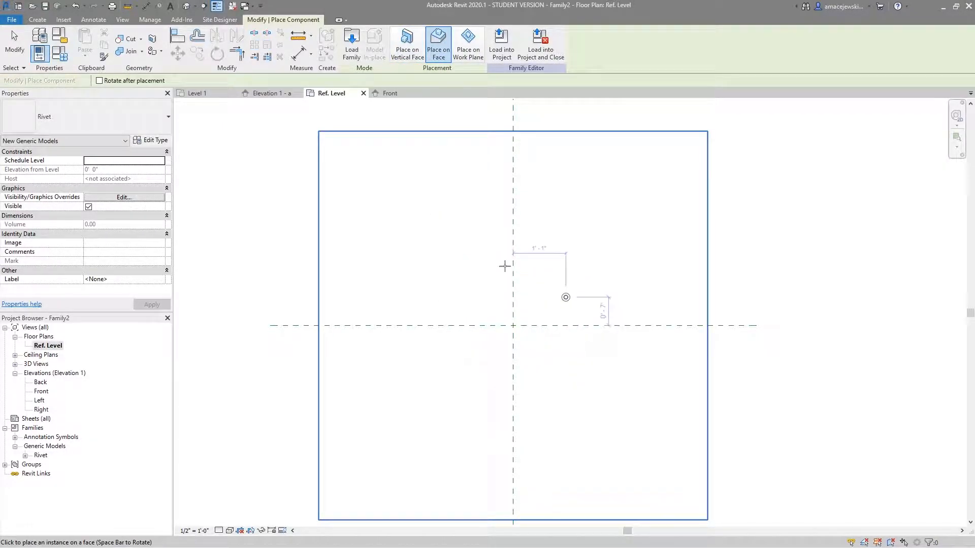
{"action": "left_click", "coordinate": [545, 298]}
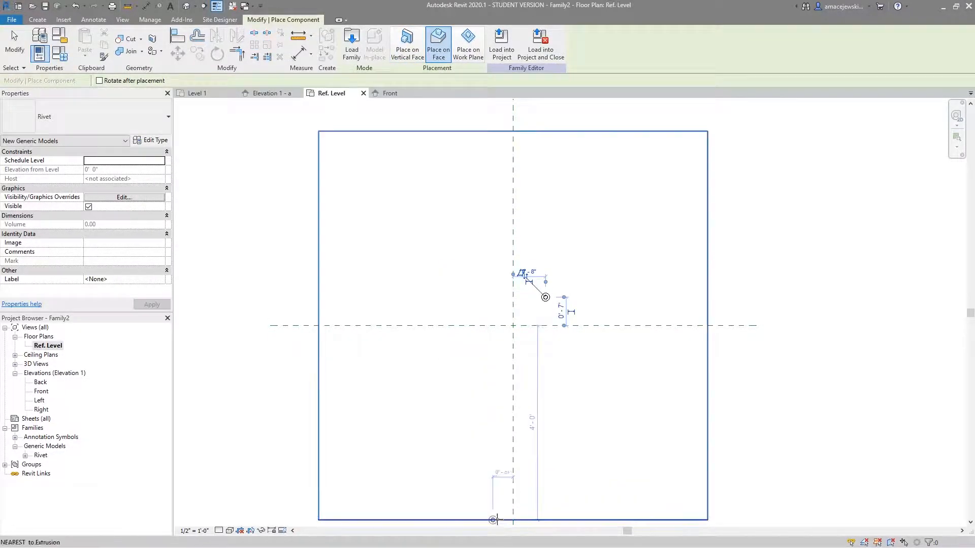
{"action": "key", "text": "Escape"}
{"action": "key", "text": "Escape"}
Align the rivet's centre to the vertical centre reference plane and lock the alignment
{"action": "scroll", "coordinate": [470, 382], "scroll_direction": "up", "scroll_amount": 2}
{"action": "key", "text": "a"}
{"action": "key", "text": "l"}
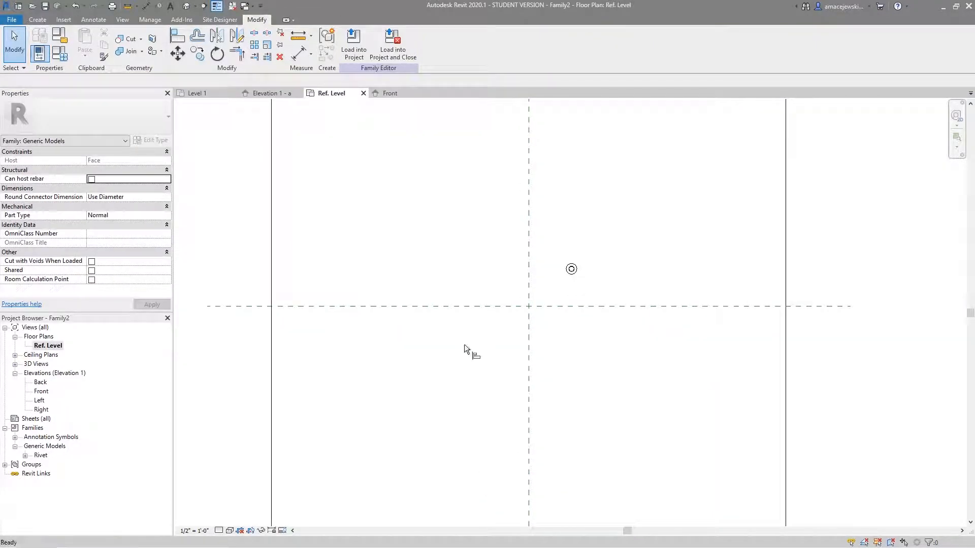
{"action": "scroll", "coordinate": [505, 287], "scroll_direction": "up", "scroll_amount": 3}
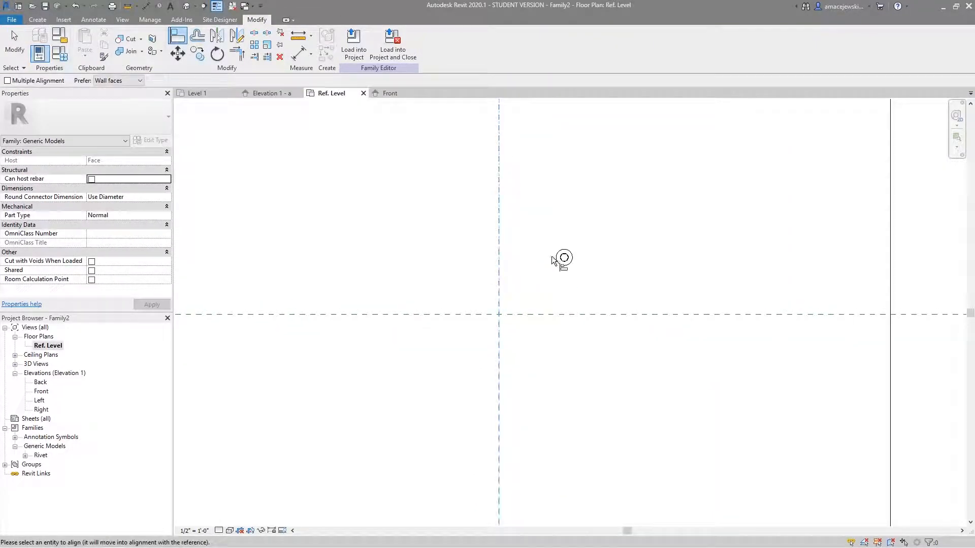
{"action": "left_click", "coordinate": [565, 271]}
{"action": "scroll", "coordinate": [581, 249], "scroll_direction": "up", "scroll_amount": 2}
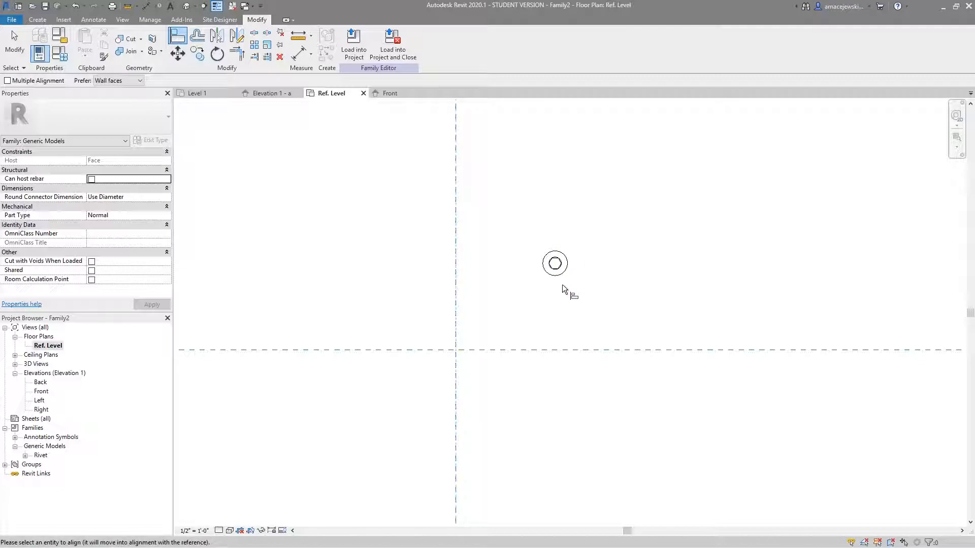
{"action": "left_click", "coordinate": [556, 263]}
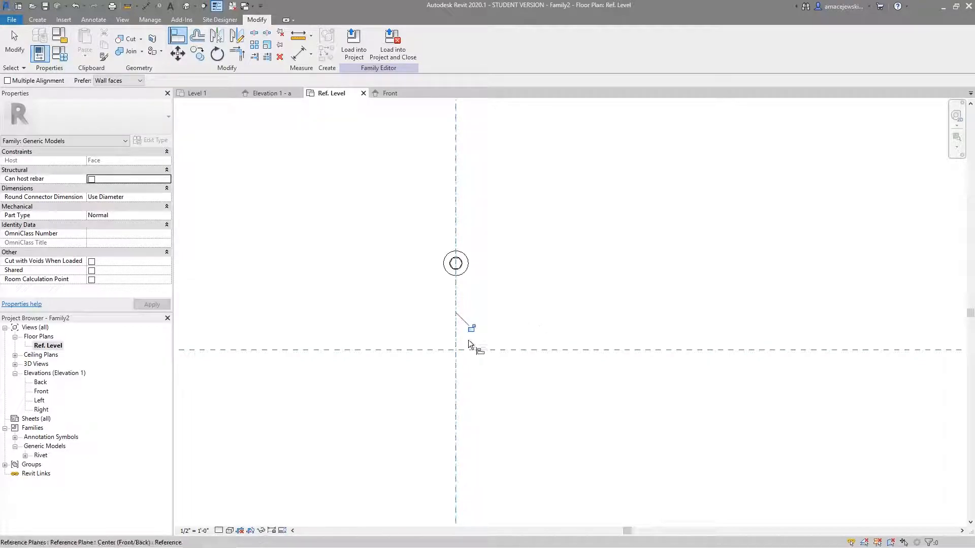
{"action": "left_click", "coordinate": [470, 327]}
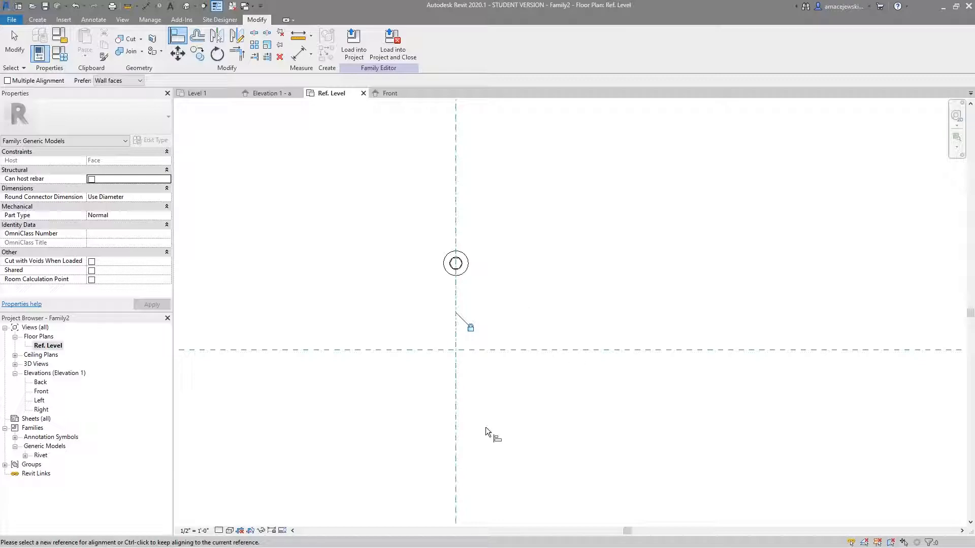
Align the rivet's centre to the horizontal Center (Front/Back) reference plane and lock the alignment
{"action": "left_click", "coordinate": [506, 350]}
{"action": "left_click", "coordinate": [464, 265]}
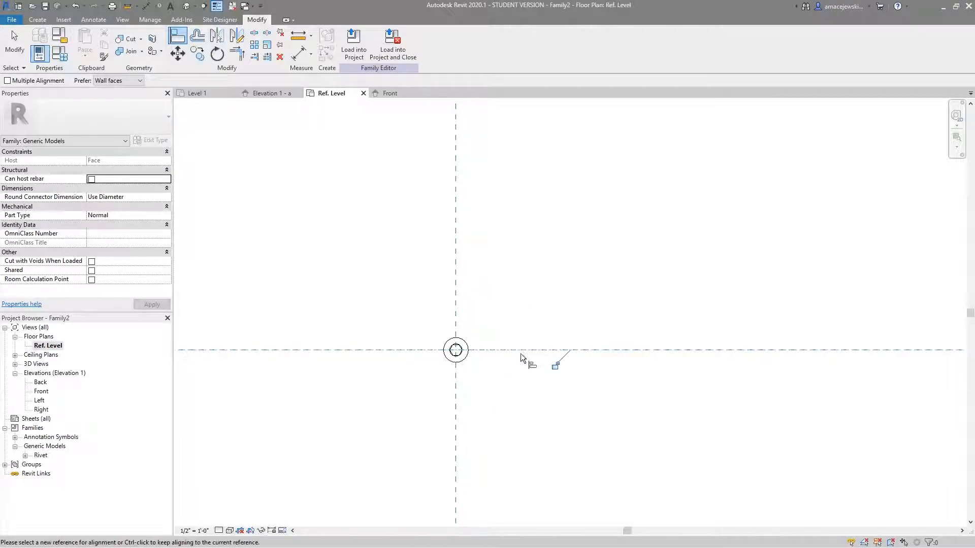
{"action": "scroll", "coordinate": [494, 386], "scroll_direction": "down", "scroll_amount": 2}
{"action": "key", "text": "Escape"}
{"action": "key", "text": "Escape"}
{"action": "middle_click_drag", "start_coordinate": [486, 379], "coordinate": [516, 351]}
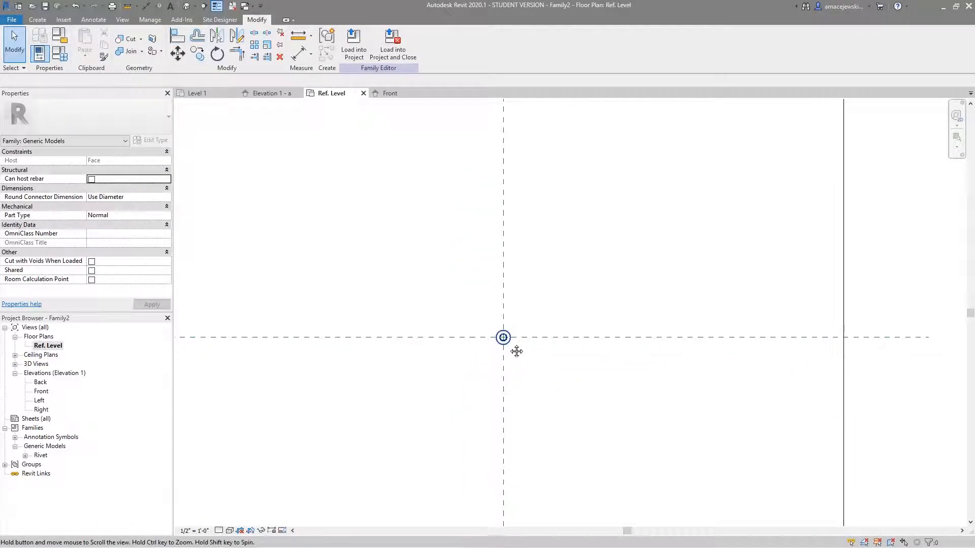
{"action": "middle_click_drag", "start_coordinate": [522, 291], "coordinate": [528, 282]}
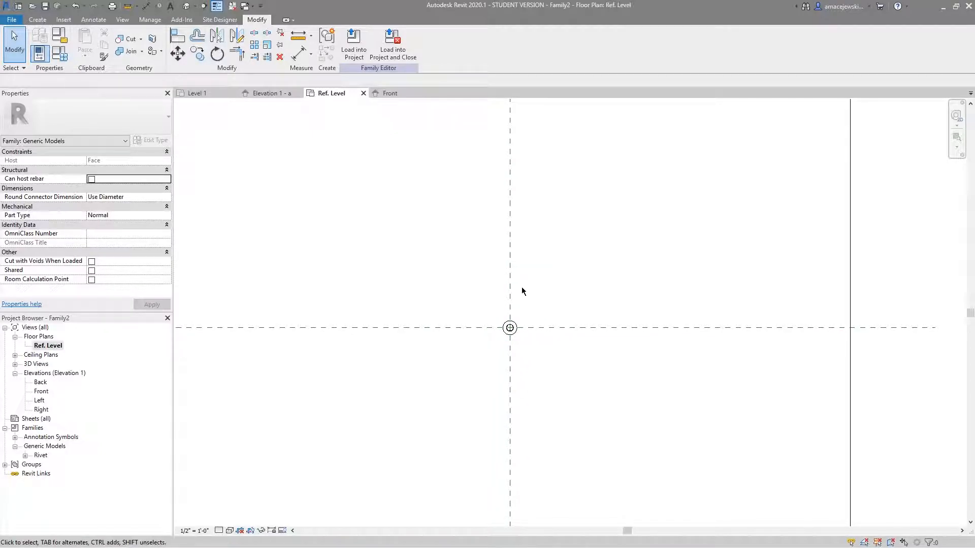
Save the family as Rivet Array_Hor in the Array folder
{"action": "left_click", "coordinate": [13, 22]}
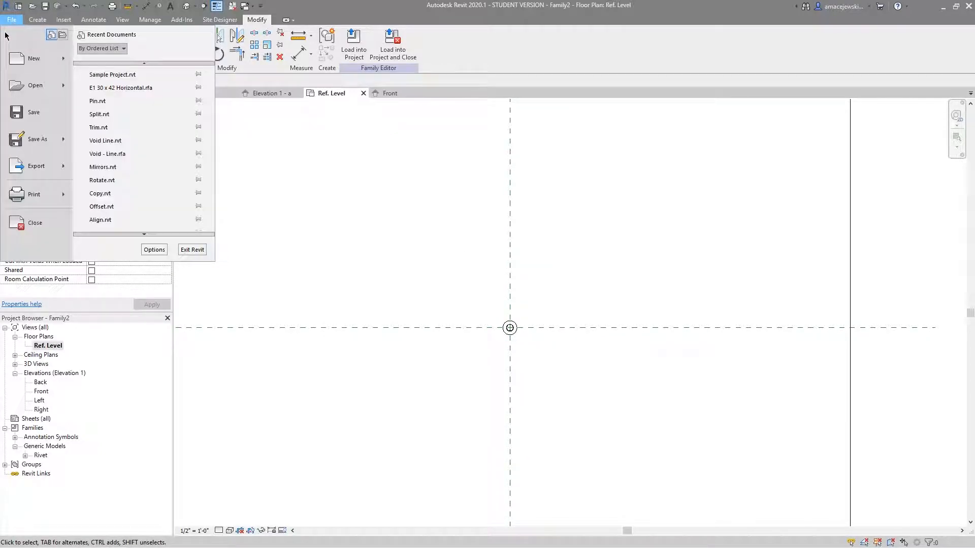
{"action": "mouse_move", "coordinate": [40, 145]}
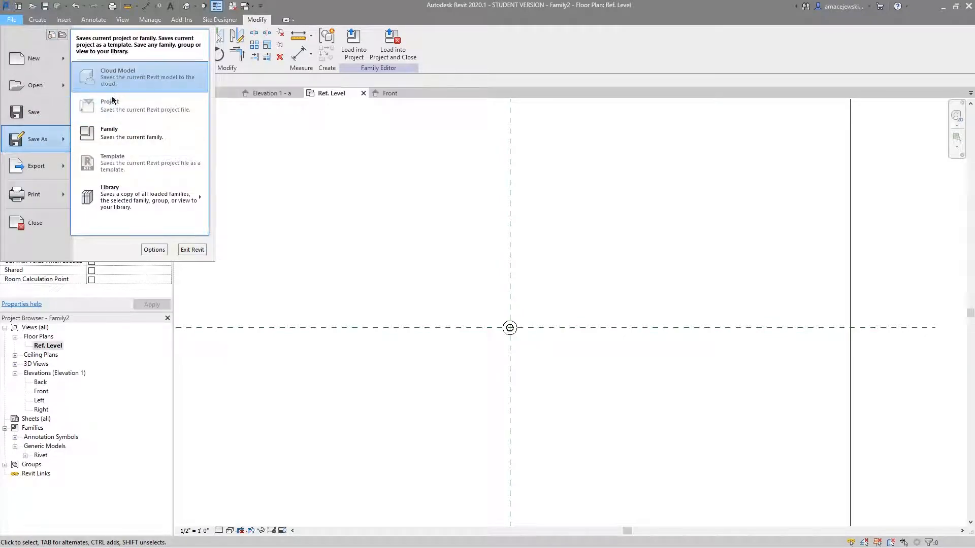
{"action": "left_click", "coordinate": [117, 133]}
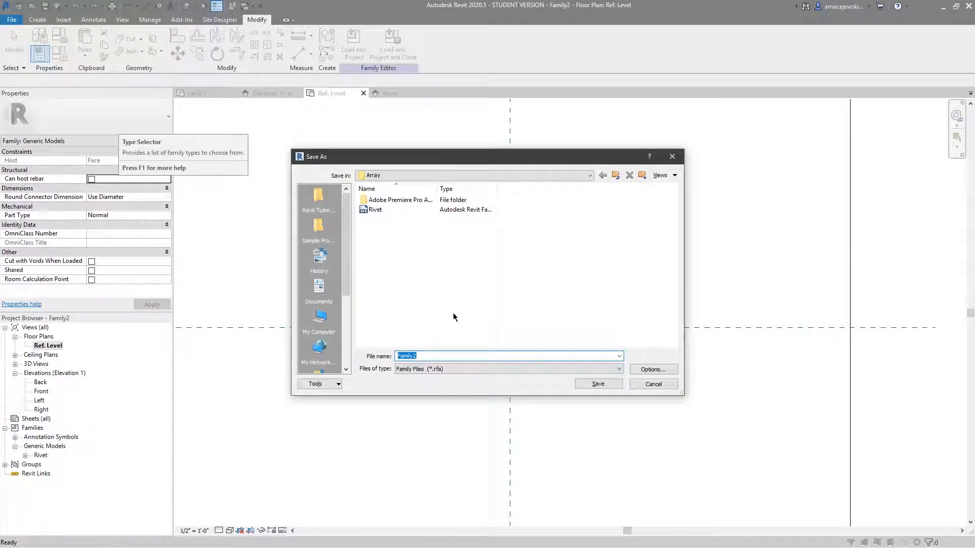
{"action": "type", "text": "Rive"}
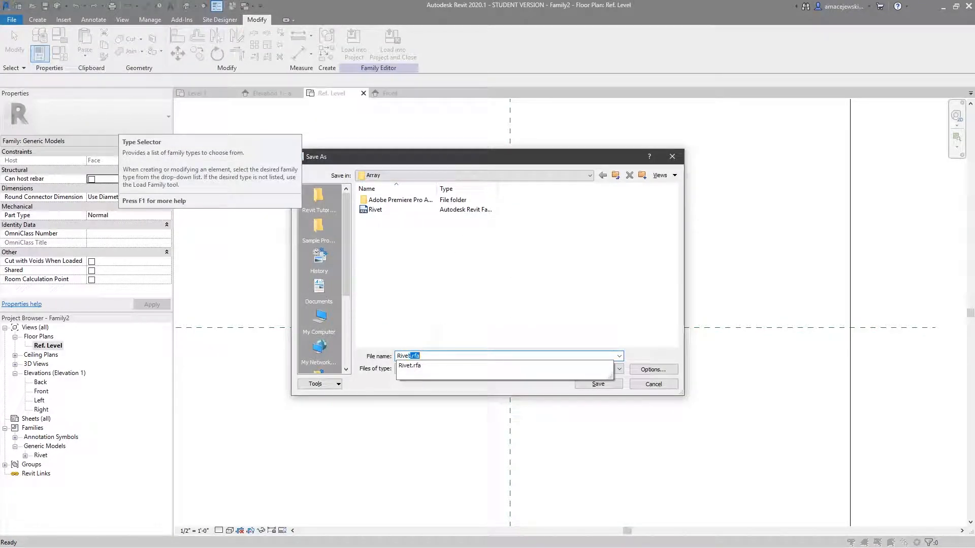
{"action": "type", "text": "t"}
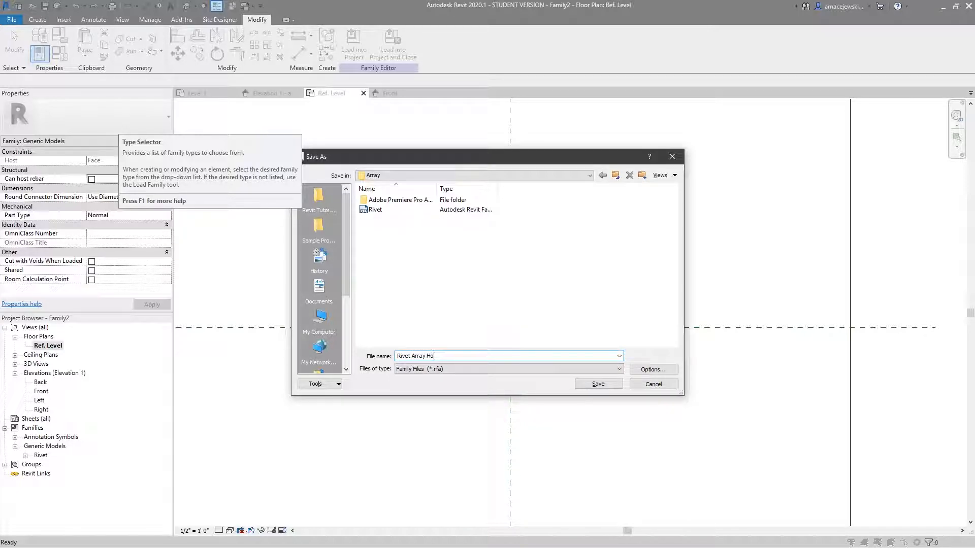
{"action": "key", "text": "BackSpace"}
{"action": "left_click", "coordinate": [597, 383]}
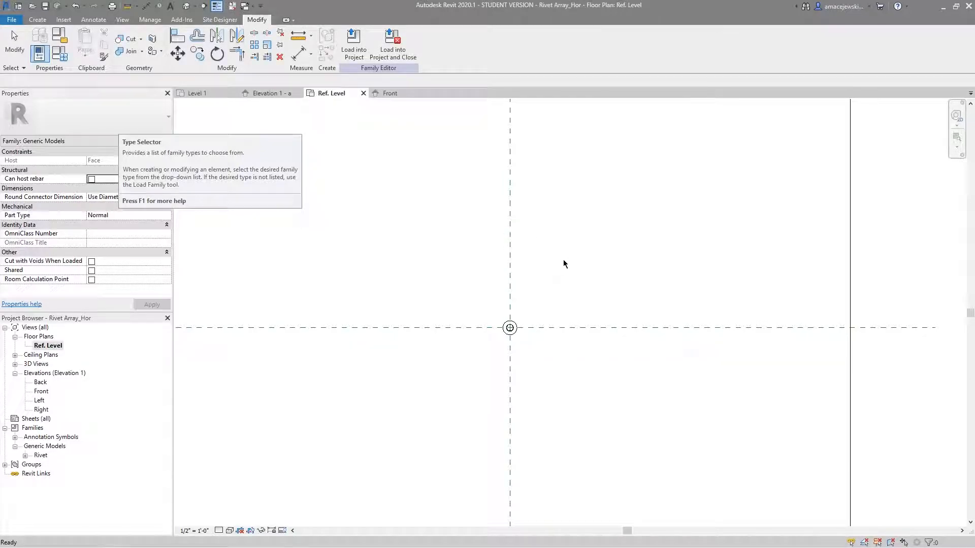
{"action": "middle_click_drag", "start_coordinate": [562, 260], "coordinate": [519, 266]}
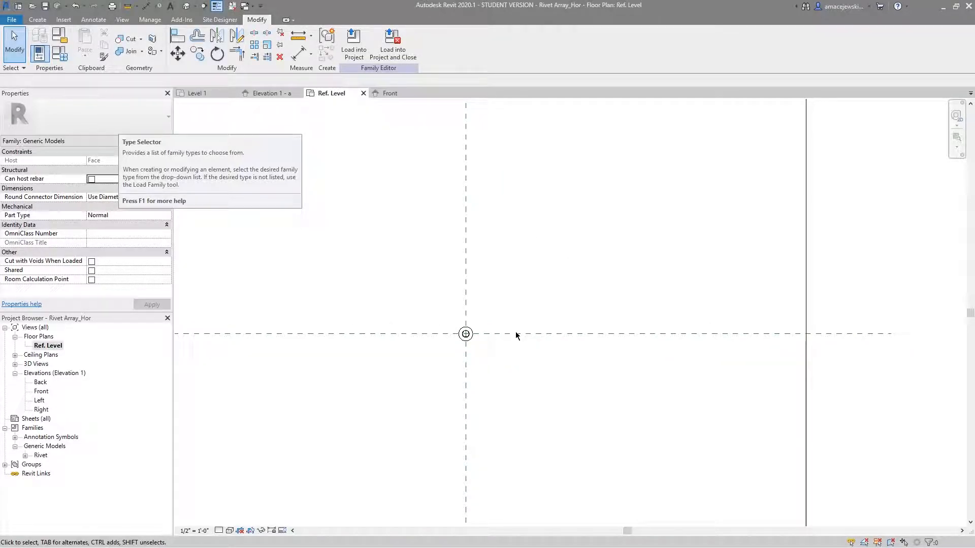
{"action": "left_click", "coordinate": [465, 335]}
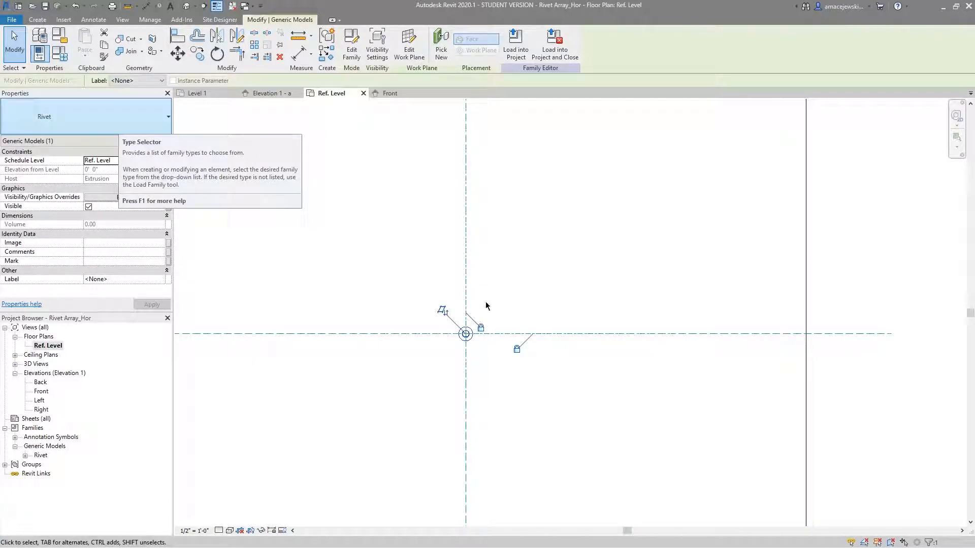
{"action": "middle_click_drag", "start_coordinate": [485, 354], "coordinate": [490, 323]}
{"action": "left_click", "coordinate": [489, 322]}
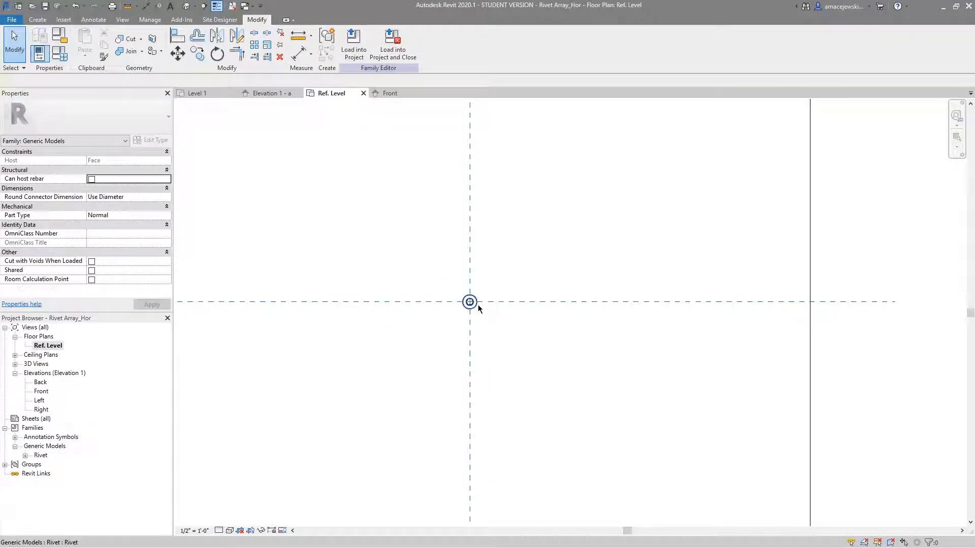
Array the rivet linearly to the right with Group and Associate and Move To 2nd, spacing the copies 6" apart horizontally
{"action": "left_click", "coordinate": [476, 304]}
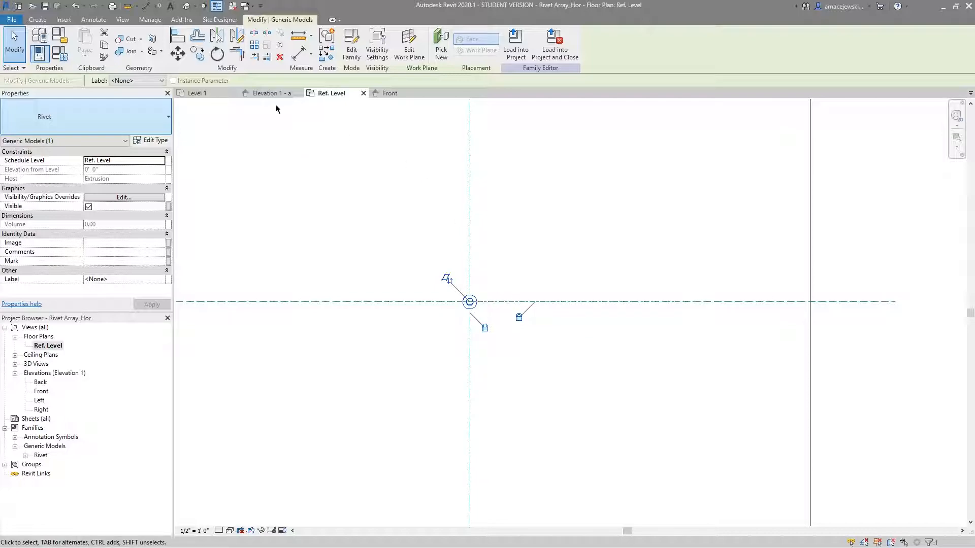
{"action": "key", "text": "r"}
{"action": "key", "text": "o"}
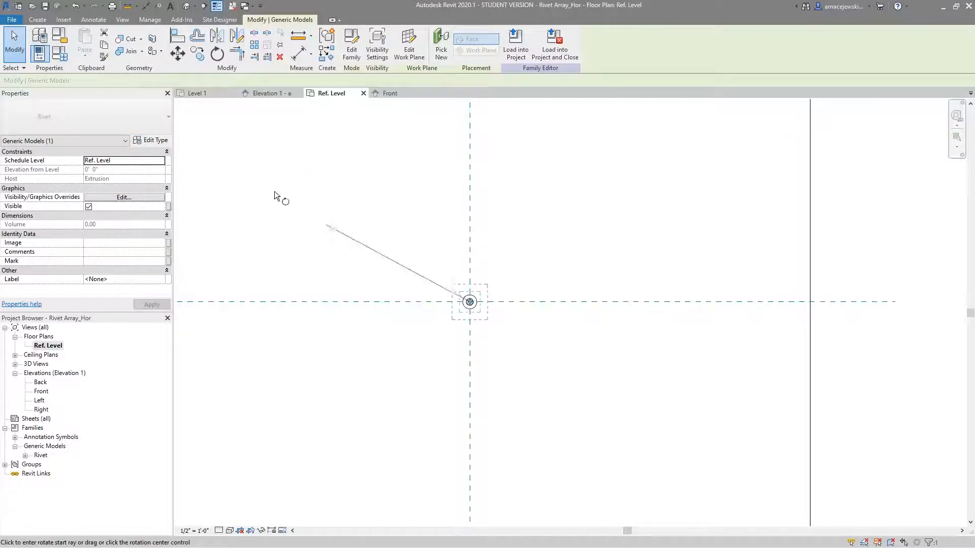
{"action": "key", "text": "a"}
{"action": "key", "text": "r"}
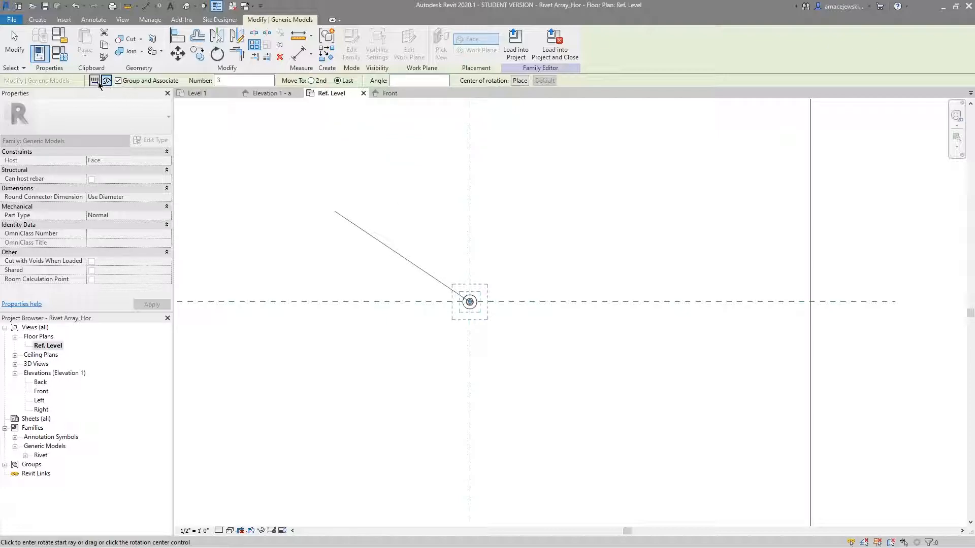
{"action": "left_click", "coordinate": [94, 81]}
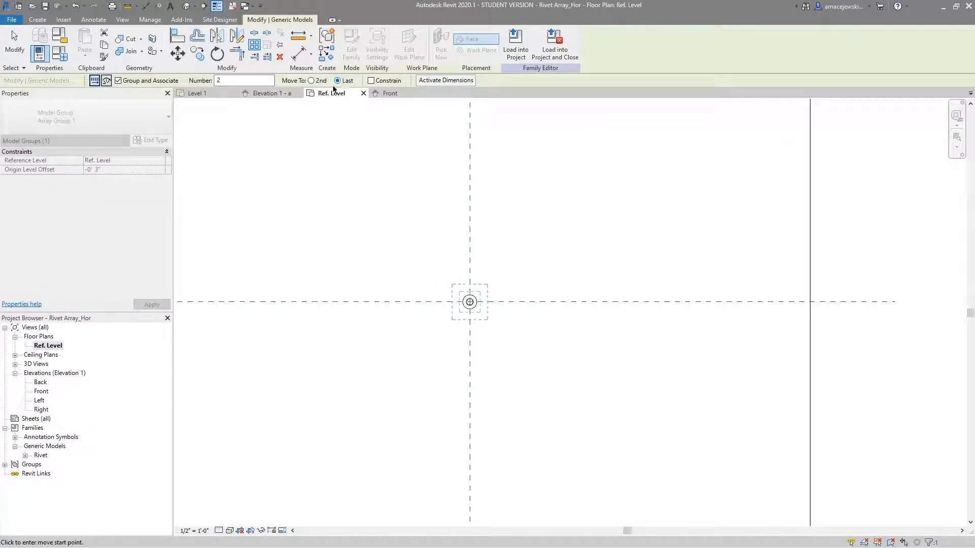
{"action": "left_click", "coordinate": [311, 82]}
{"action": "scroll", "coordinate": [531, 313], "scroll_direction": "up", "scroll_amount": 2}
{"action": "left_click", "coordinate": [426, 341]}
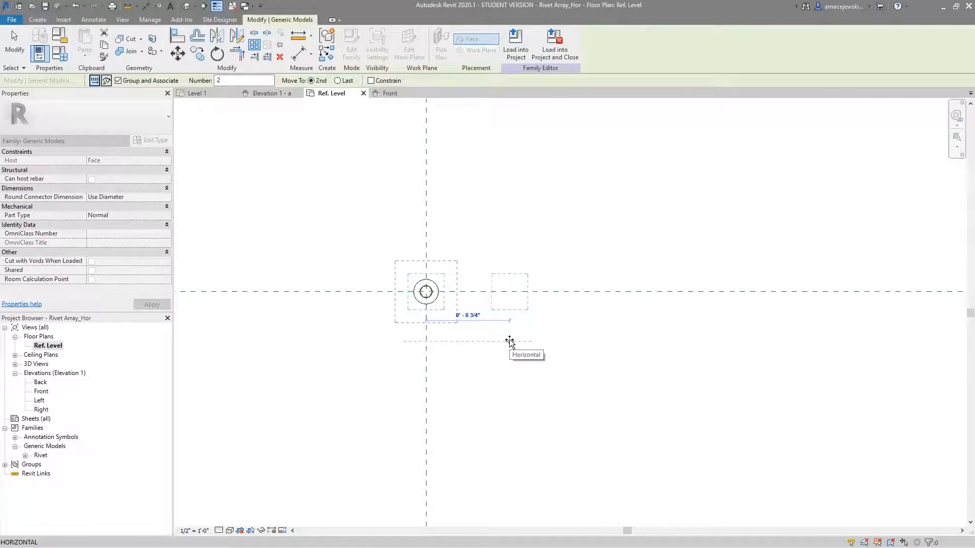
{"action": "type", "text": "6\""}
{"action": "key", "text": "Return"}
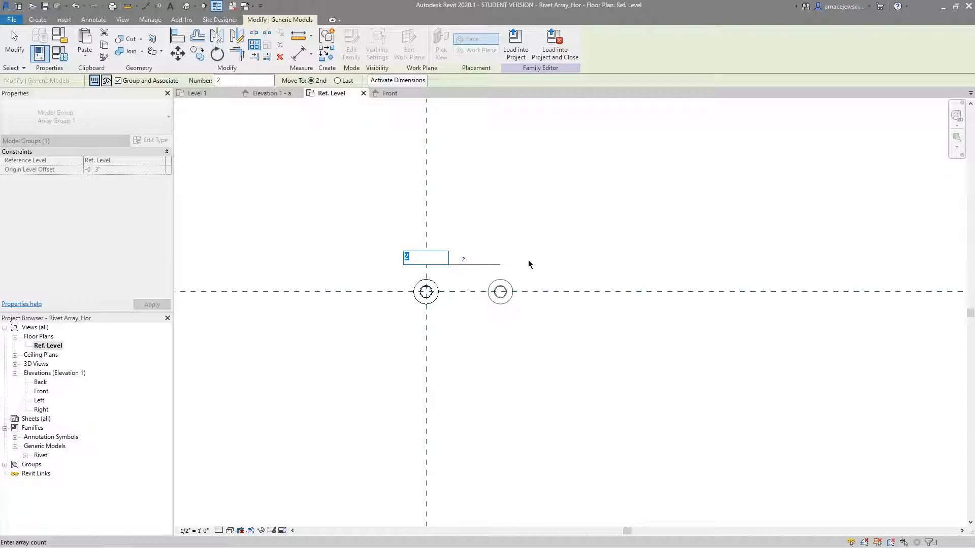
Set the rivet array's item count to 3
{"action": "left_click_drag", "start_coordinate": [411, 256], "coordinate": [400, 258]}
{"action": "type", "text": "3"}
{"action": "key", "text": "Return"}
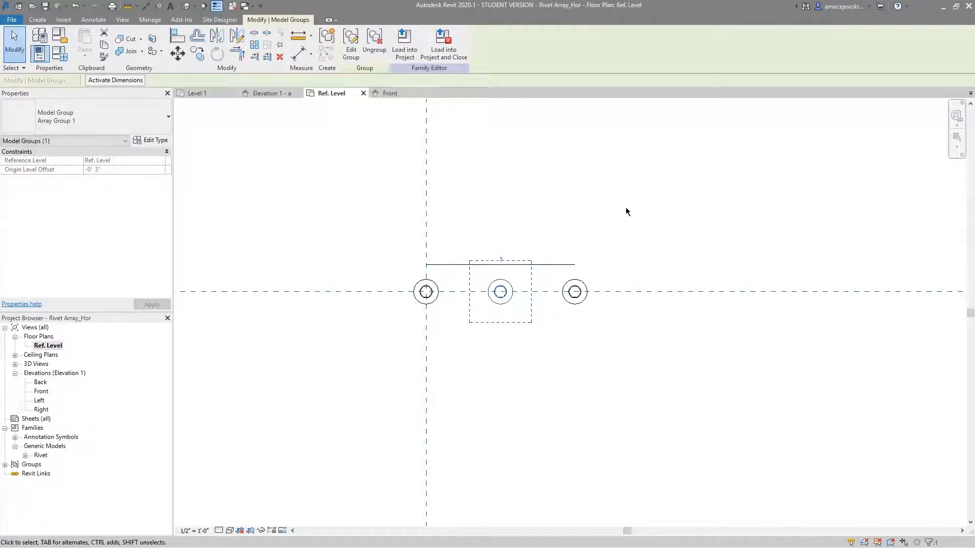
{"action": "left_click", "coordinate": [619, 248]}
{"action": "scroll", "coordinate": [504, 341], "scroll_direction": "down", "scroll_amount": 1}
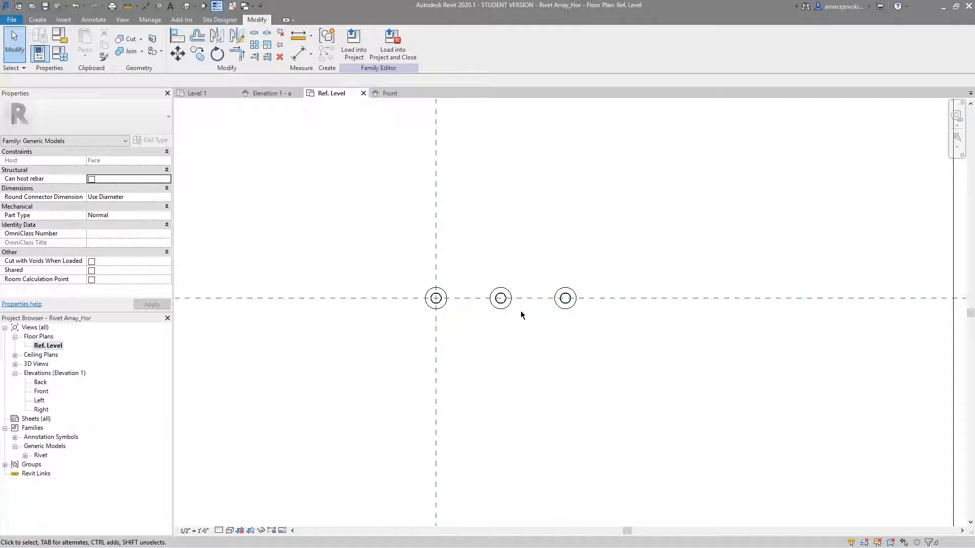
Examine the rivet array's item count and the options of its array line
{"action": "left_click", "coordinate": [502, 300]}
{"action": "left_click", "coordinate": [499, 267]}
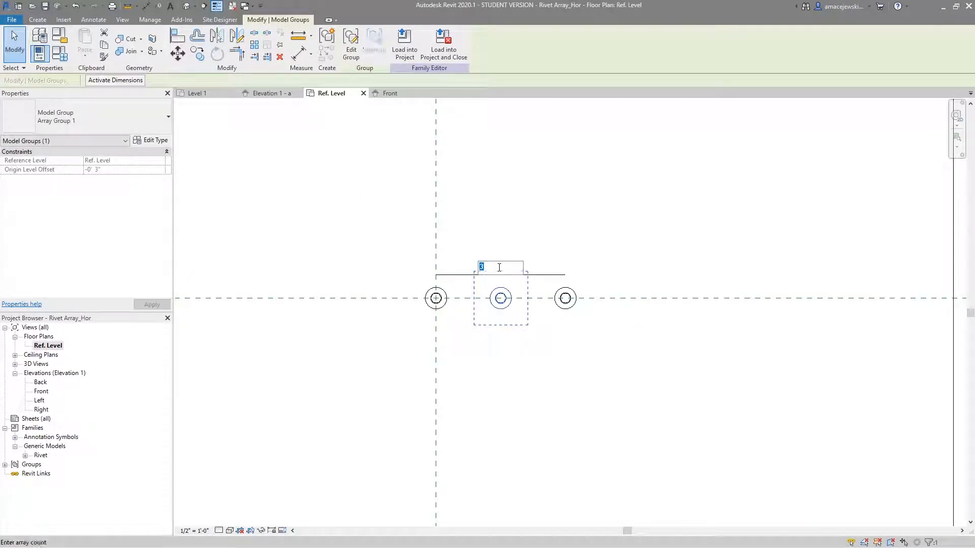
{"action": "key", "text": "Return"}
{"action": "left_click", "coordinate": [532, 273]}
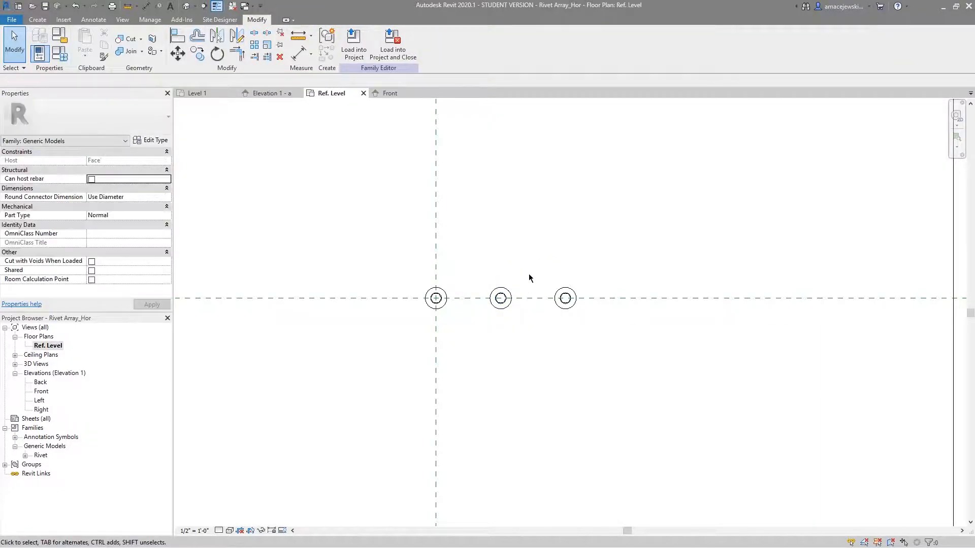
{"action": "left_click", "coordinate": [504, 303]}
{"action": "left_click", "coordinate": [534, 276]}
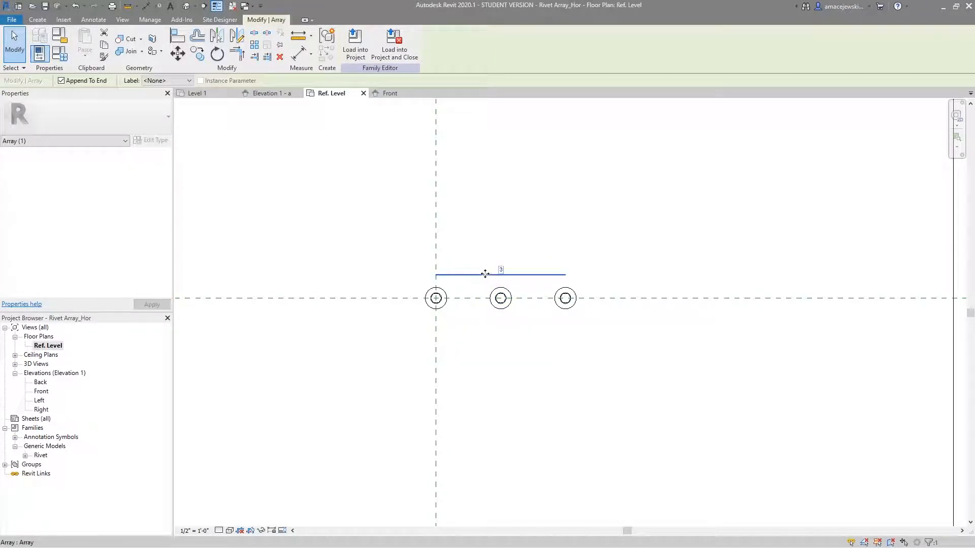
{"action": "left_click", "coordinate": [501, 299]}
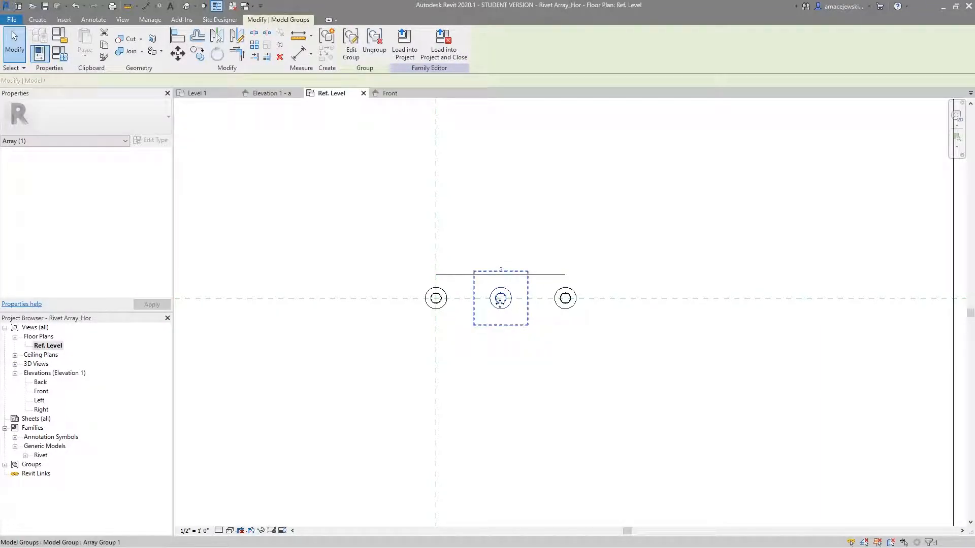
Label the rivet array's count with a new instance family parameter named Horizontal
{"action": "left_click", "coordinate": [541, 274]}
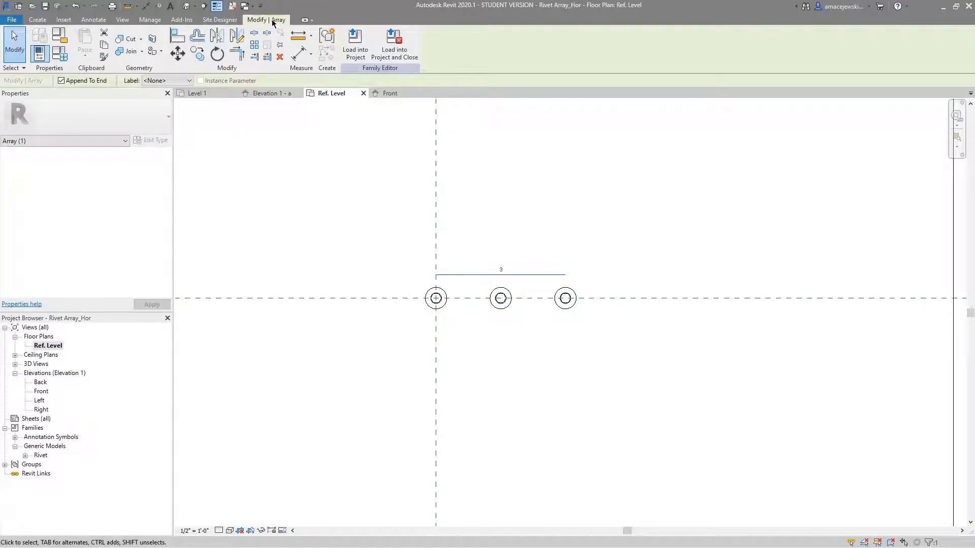
{"action": "left_click", "coordinate": [170, 81]}
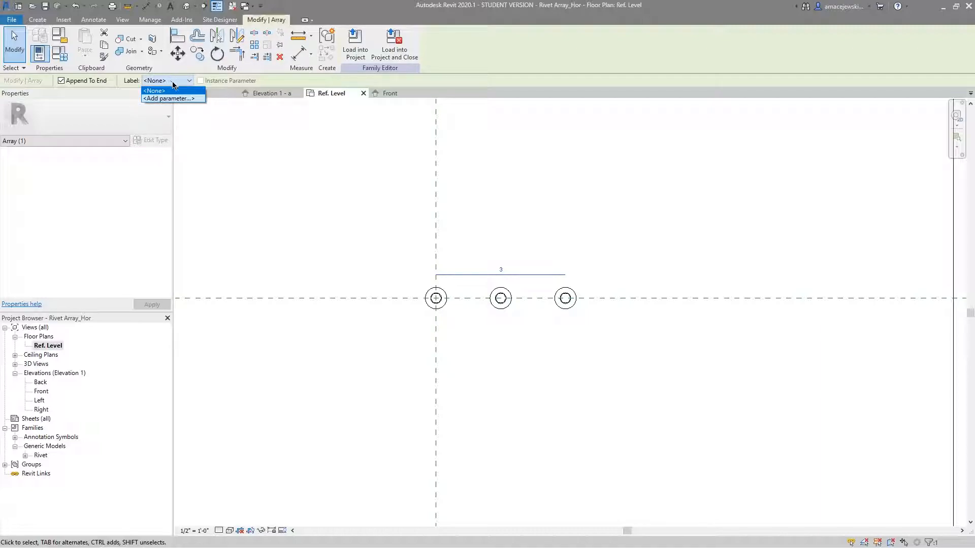
{"action": "left_click", "coordinate": [176, 98]}
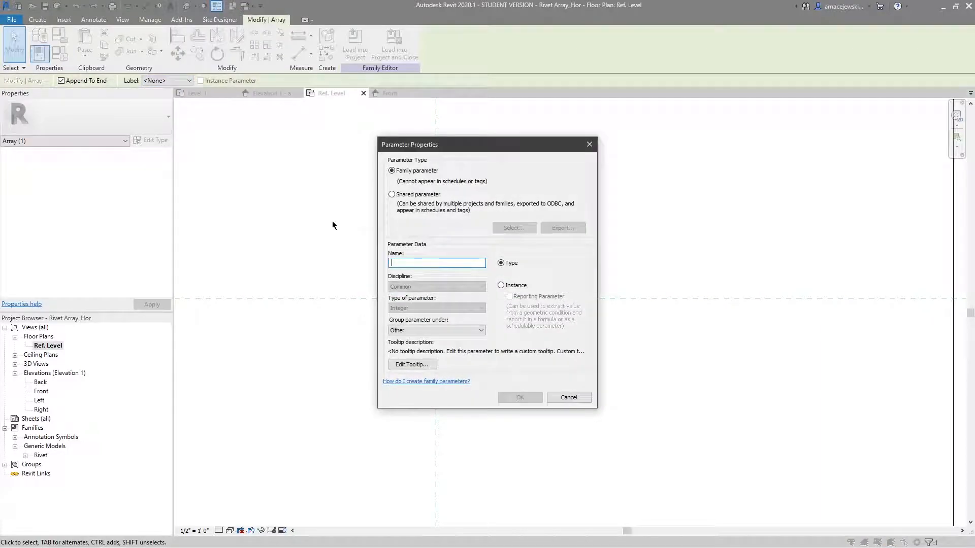
{"action": "left_click_drag", "start_coordinate": [481, 145], "coordinate": [710, 158]}
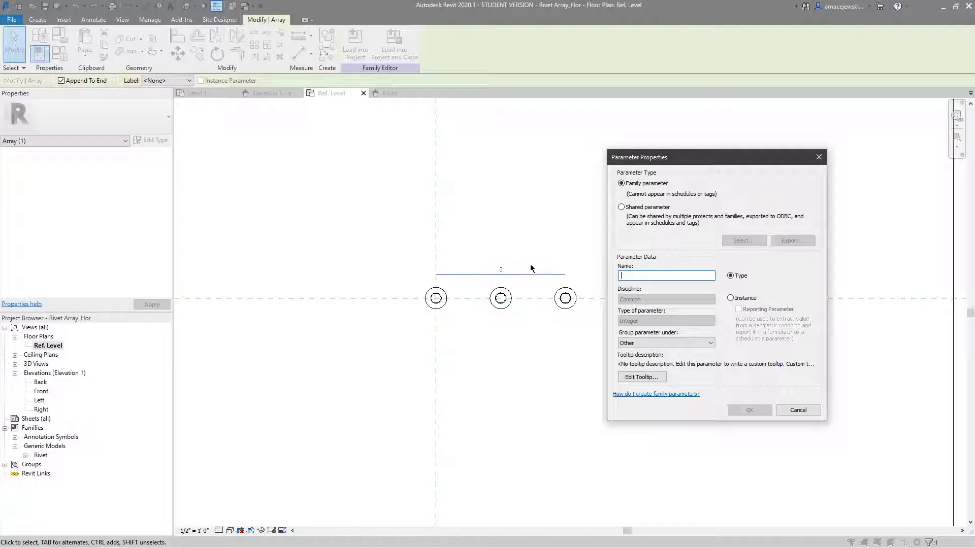
{"action": "left_click", "coordinate": [730, 298]}
{"action": "left_click", "coordinate": [644, 275]}
{"action": "type", "text": "Hori"}
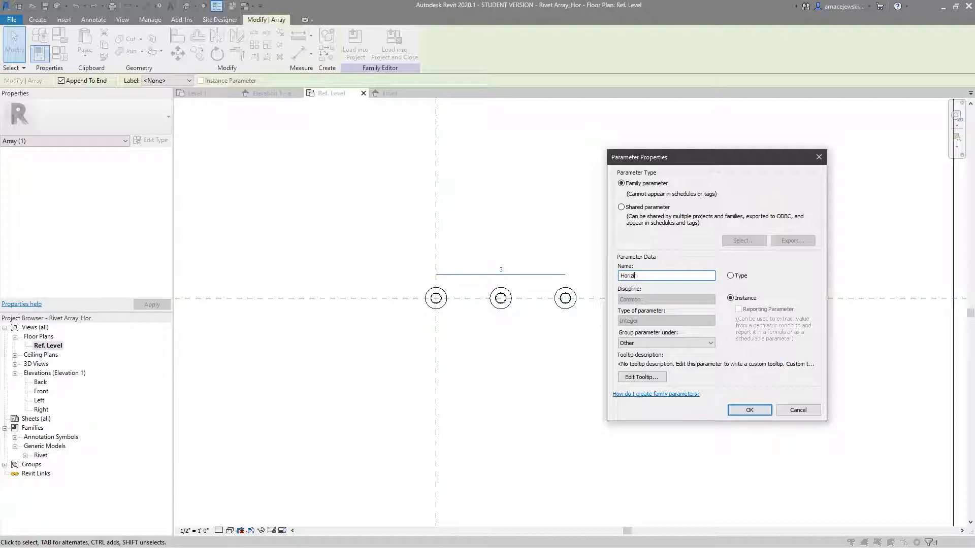
{"action": "type", "text": "zontal"}
Group the Horizontal parameter under Dimensions and finish creating it
{"action": "left_click", "coordinate": [677, 344]}
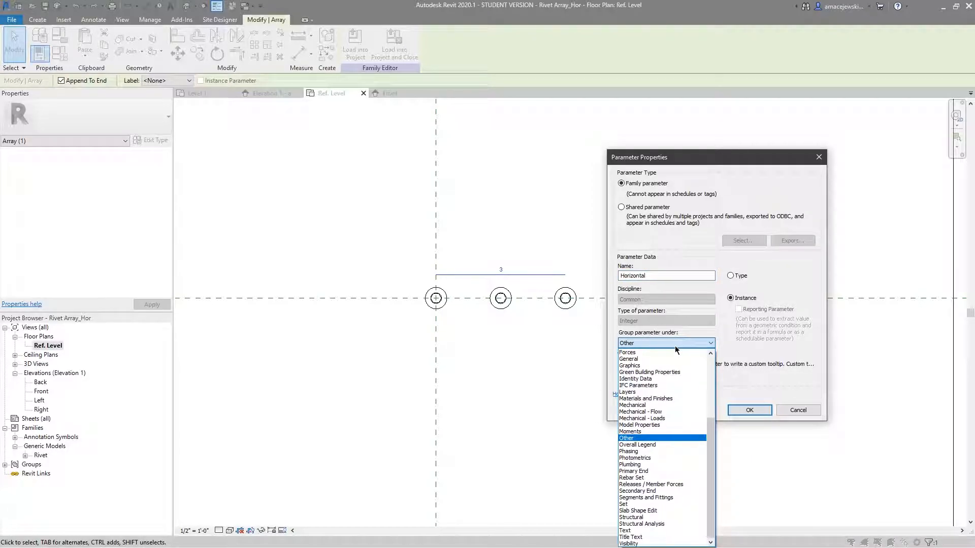
{"action": "scroll", "coordinate": [665, 392], "scroll_direction": "up", "scroll_amount": 3}
{"action": "scroll", "coordinate": [665, 392], "scroll_direction": "up", "scroll_amount": 2}
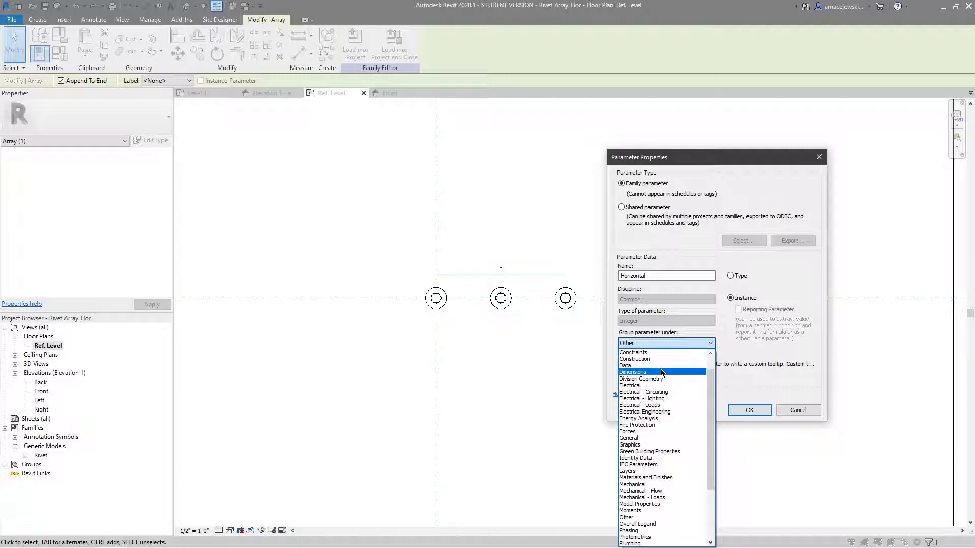
{"action": "scroll", "coordinate": [643, 460], "scroll_direction": "down", "scroll_amount": 4}
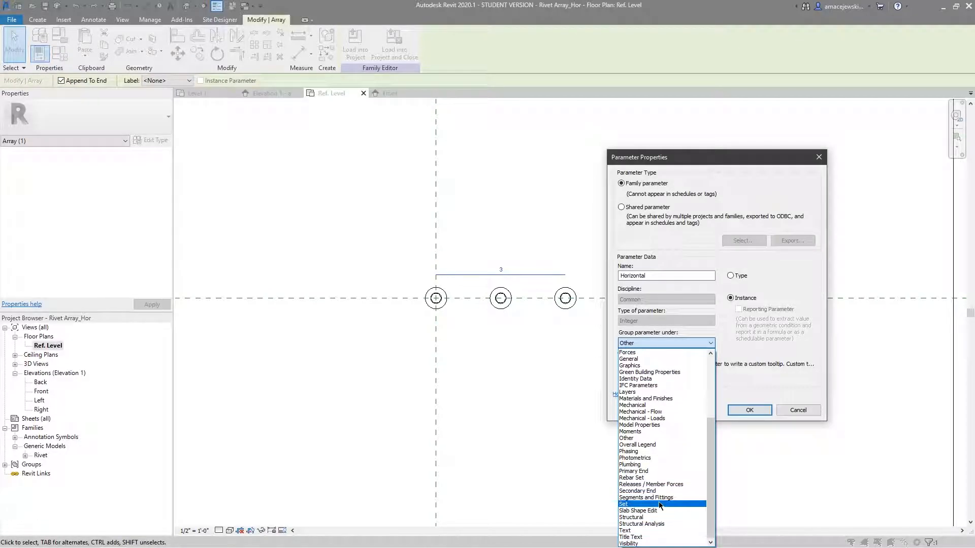
{"action": "scroll", "coordinate": [663, 503], "scroll_direction": "up", "scroll_amount": 3}
{"action": "scroll", "coordinate": [665, 503], "scroll_direction": "up", "scroll_amount": 2}
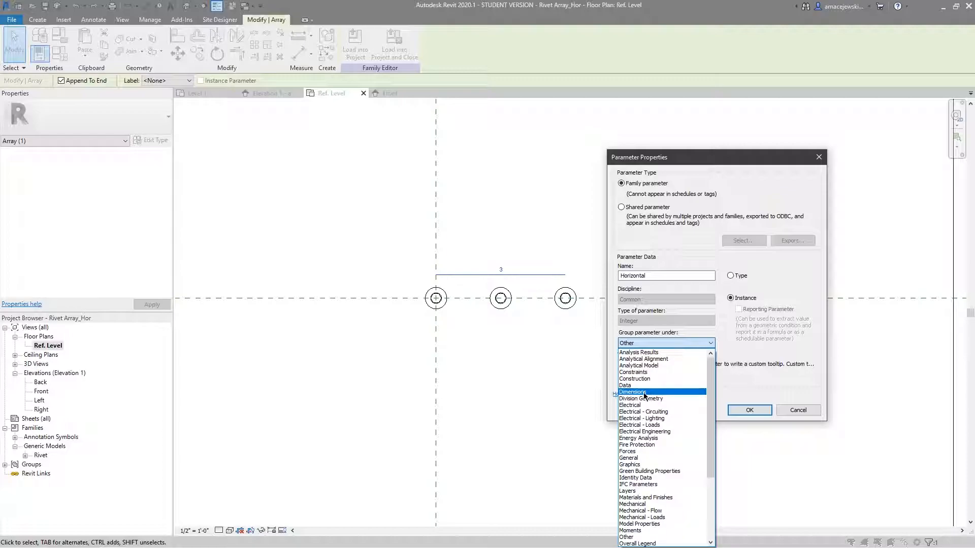
{"action": "left_click", "coordinate": [699, 389]}
{"action": "left_click", "coordinate": [750, 409]}
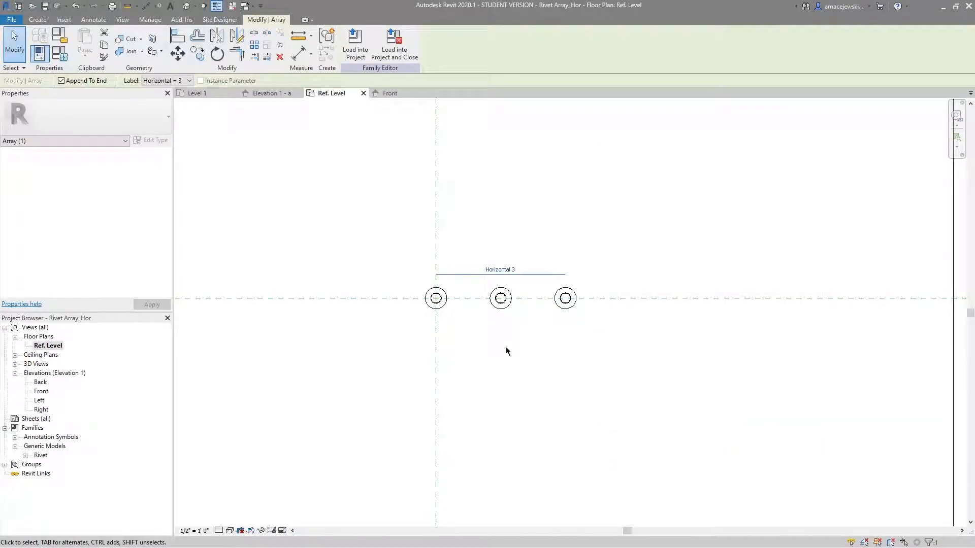
Deselect the array and save the Rivet Array_Hor family
{"action": "left_click", "coordinate": [525, 241]}
{"action": "left_click", "coordinate": [506, 293]}
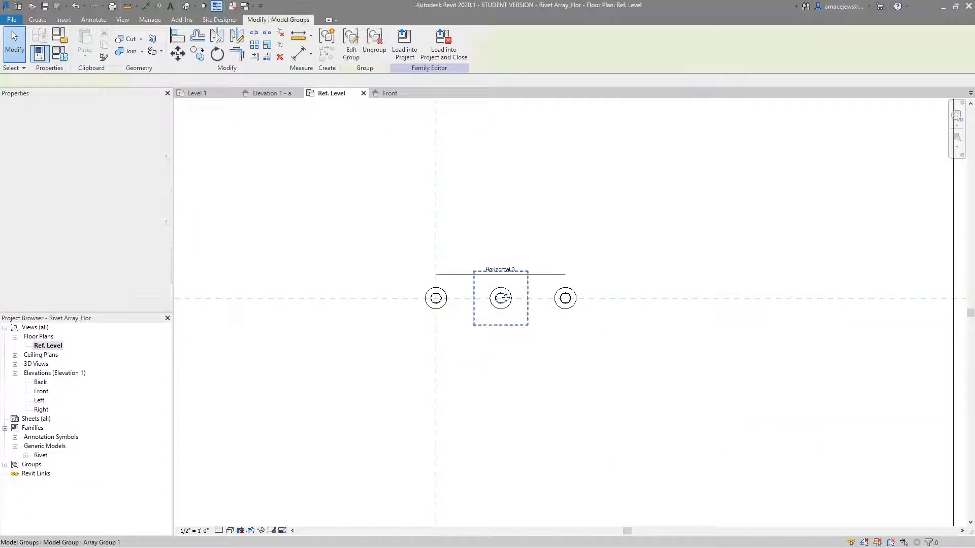
{"action": "left_click", "coordinate": [540, 250]}
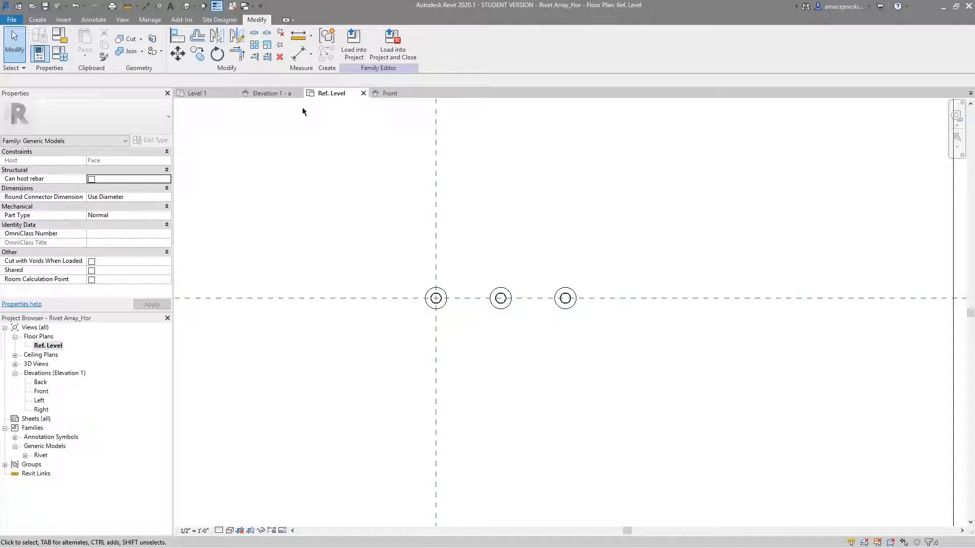
{"action": "left_click", "coordinate": [45, 5]}
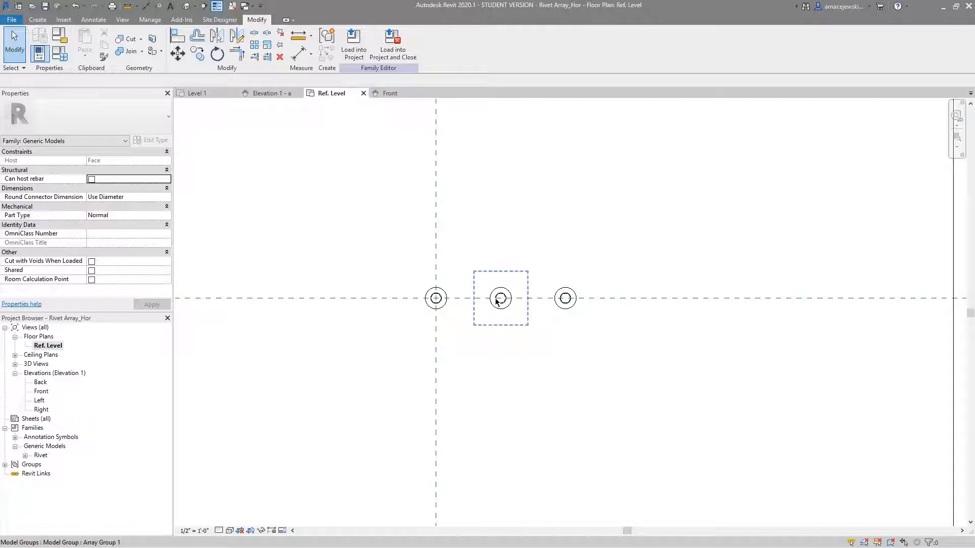
Align the last rivet's group to the horizontal reference plane and lock the alignment
{"action": "left_click", "coordinate": [563, 300]}
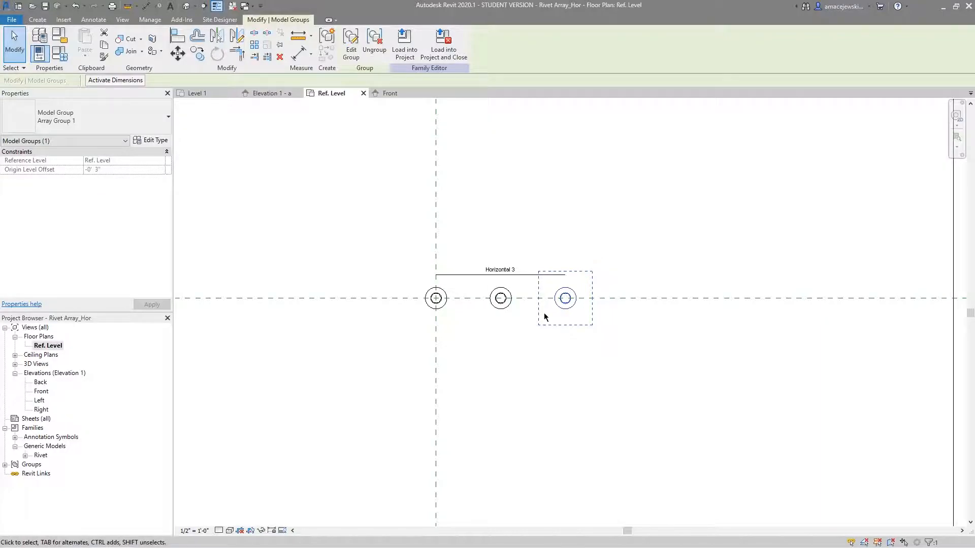
{"action": "left_click", "coordinate": [642, 175]}
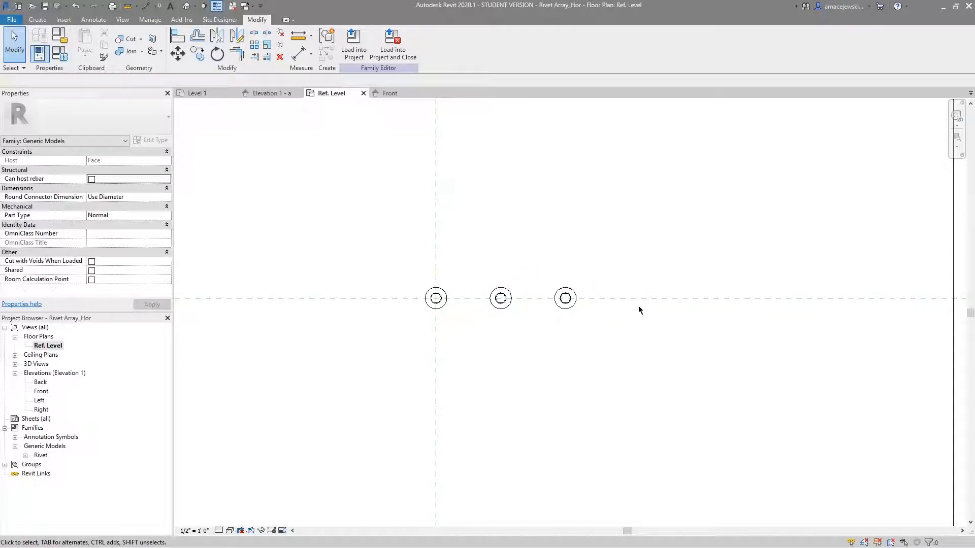
{"action": "left_click", "coordinate": [563, 299]}
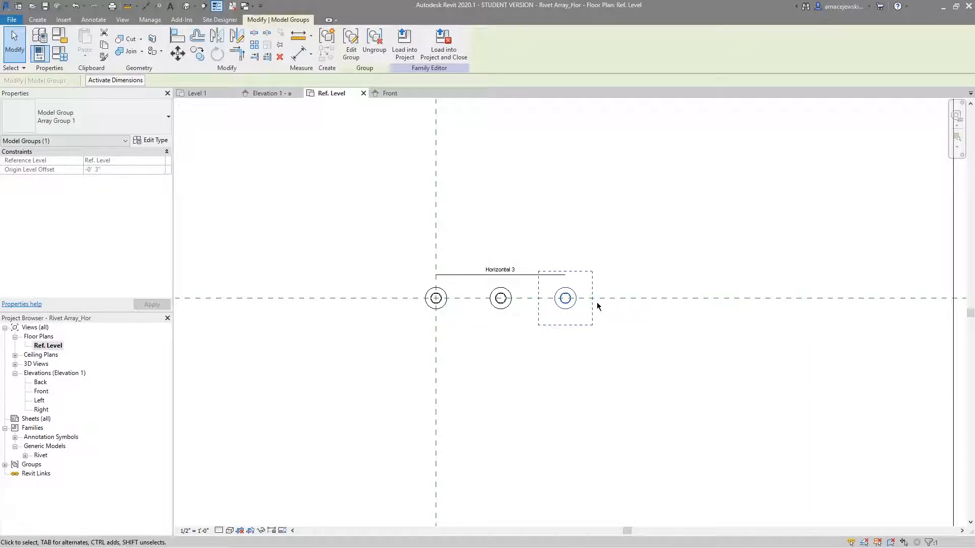
{"action": "key", "text": "Escape"}
{"action": "key", "text": "a"}
{"action": "key", "text": "l"}
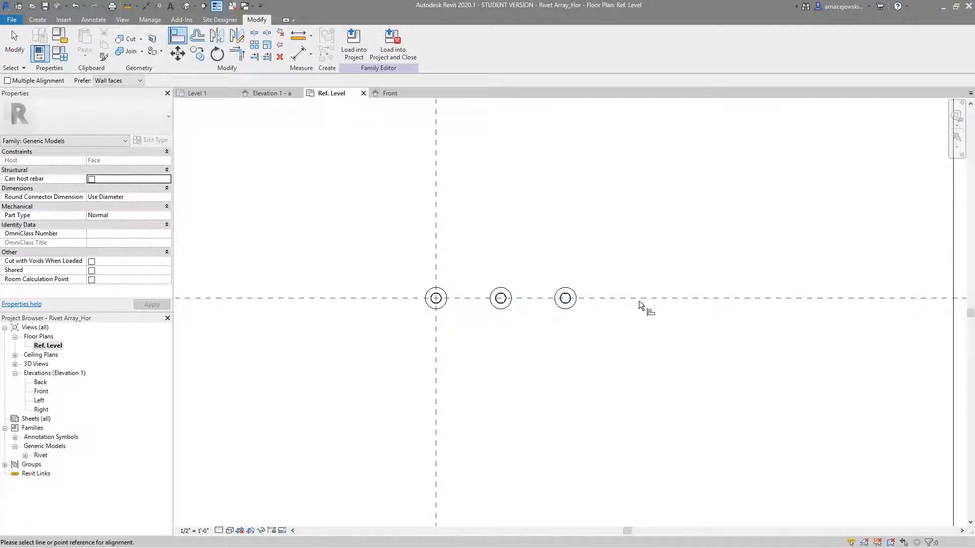
{"action": "left_click", "coordinate": [623, 298]}
{"action": "left_click", "coordinate": [565, 299]}
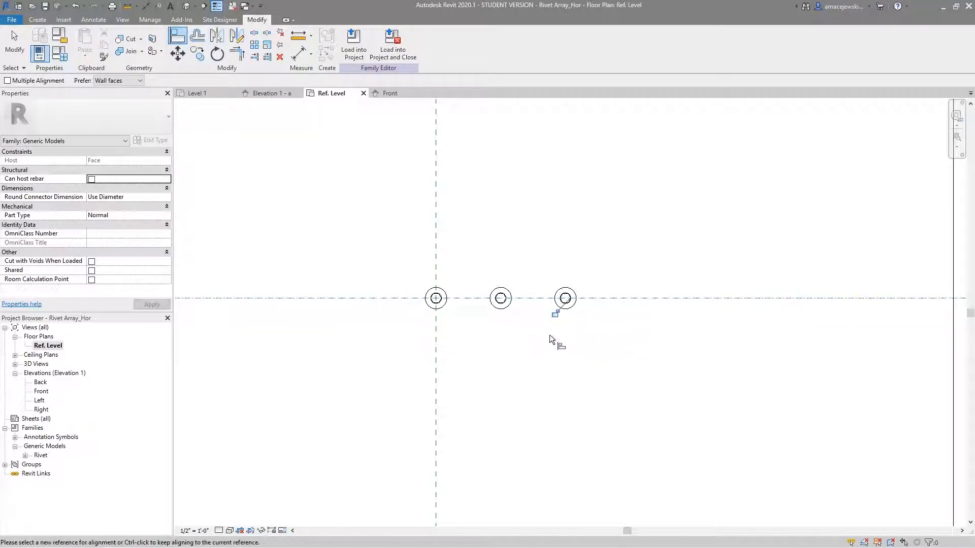
{"action": "key", "text": "Escape"}
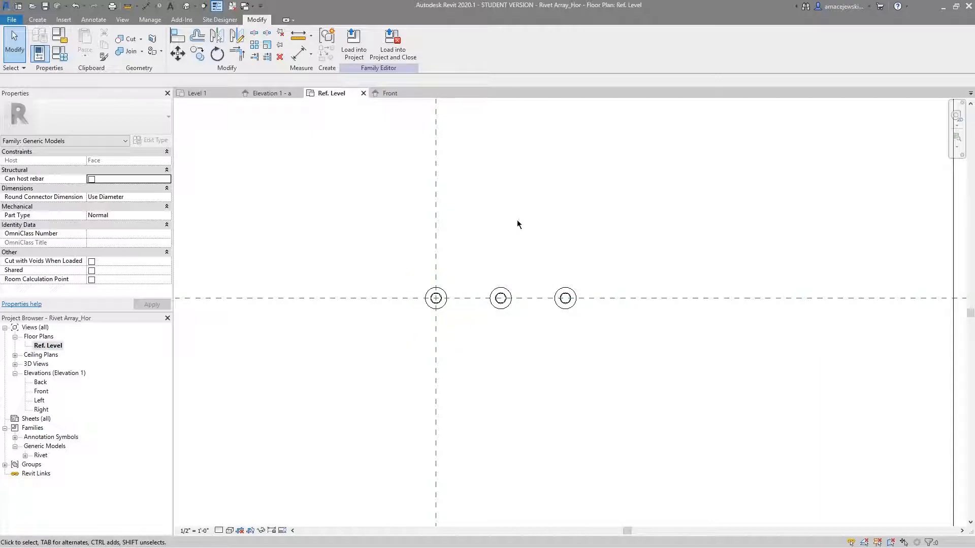
Draw a vertical reference plane near the middle rivet, about 5 9/16" to the right of the vertical center plane
{"action": "left_click", "coordinate": [38, 20]}
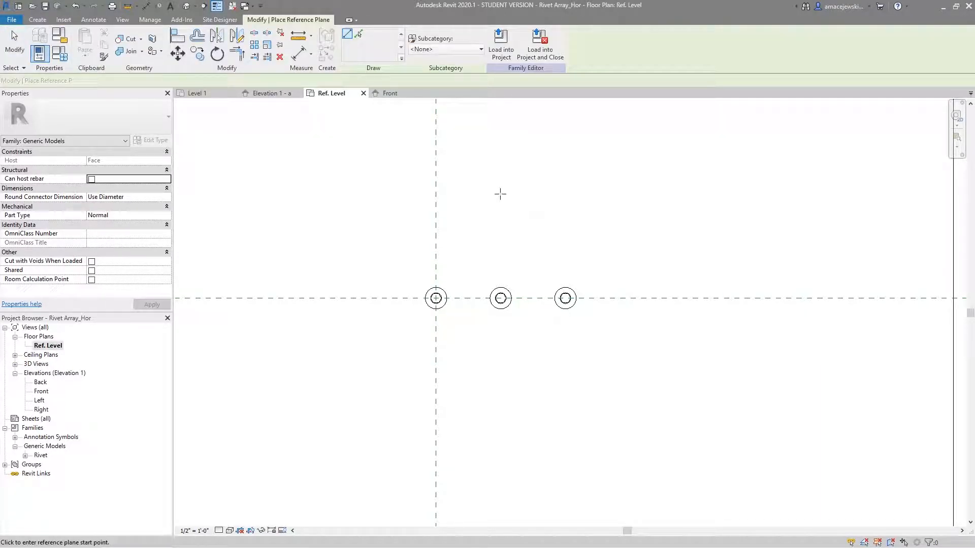
{"action": "left_click", "coordinate": [496, 163]}
{"action": "left_click", "coordinate": [497, 421]}
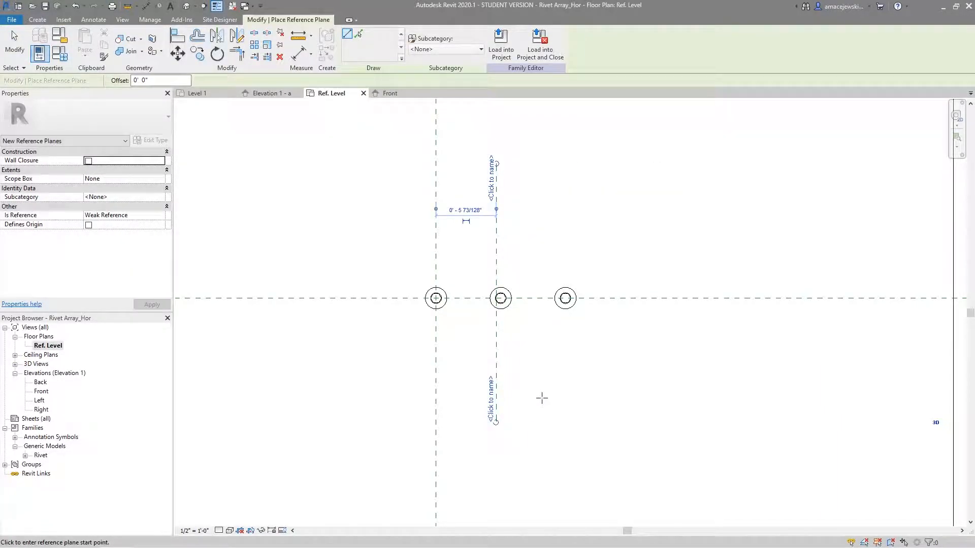
{"action": "key", "text": "Escape"}
{"action": "key", "text": "Escape"}
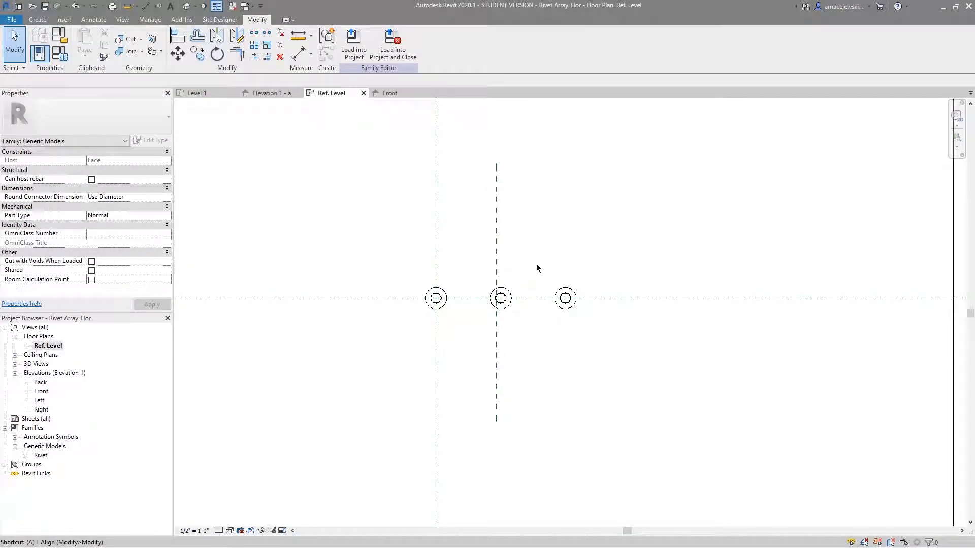
Add an aligned dimension between the vertical center plane and the new reference plane, placed above the rivets
{"action": "left_click", "coordinate": [299, 53]}
{"action": "left_click", "coordinate": [436, 279]}
{"action": "left_click", "coordinate": [496, 251]}
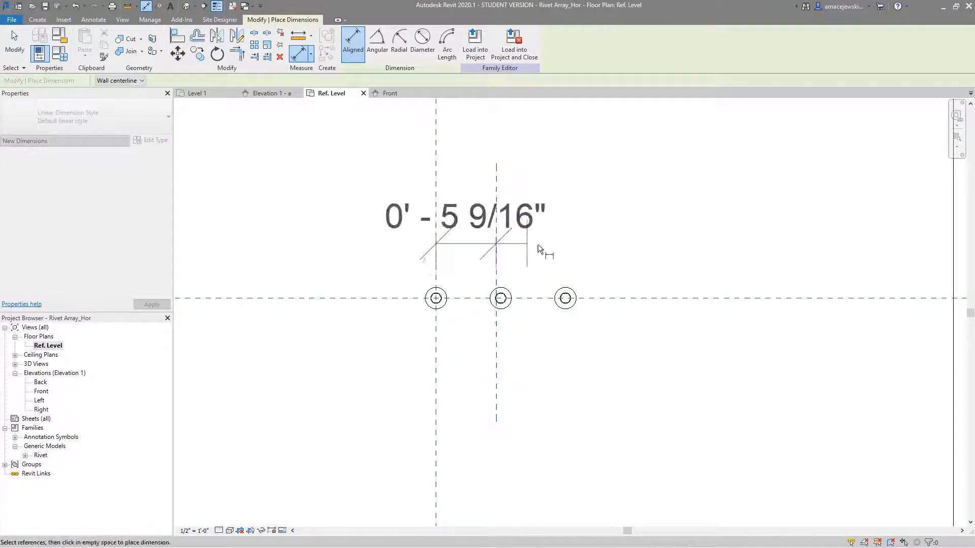
{"action": "left_click", "coordinate": [581, 242]}
{"action": "key", "text": "Escape"}
{"action": "key", "text": "Escape"}
Label the dimension between the vertical planes with a new instance parameter named Horizontal Length, grouped under Dimensions
{"action": "left_click", "coordinate": [496, 184]}
{"action": "left_click", "coordinate": [459, 241]}
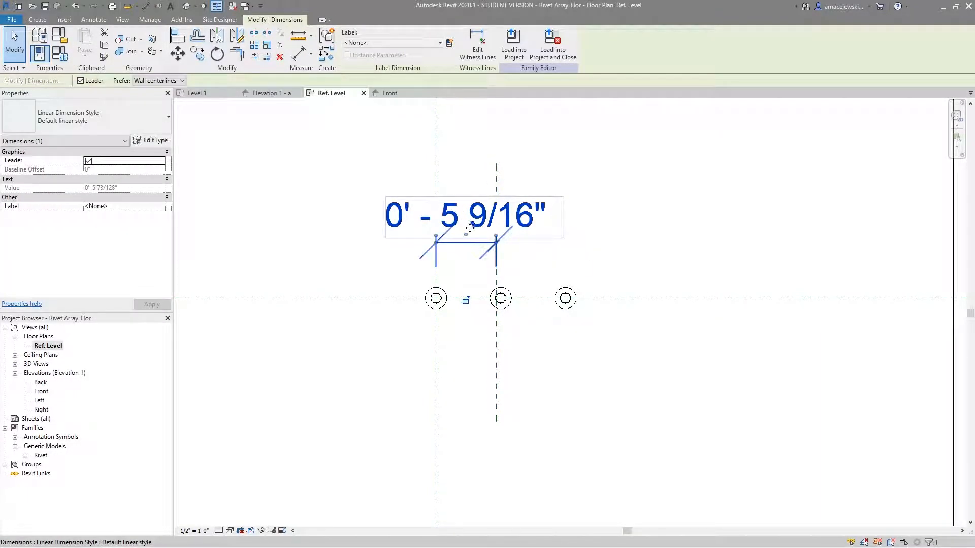
{"action": "left_click", "coordinate": [449, 43]}
{"action": "left_click", "coordinate": [730, 298]}
{"action": "left_click", "coordinate": [644, 274]}
{"action": "type", "text": "Horitona"}
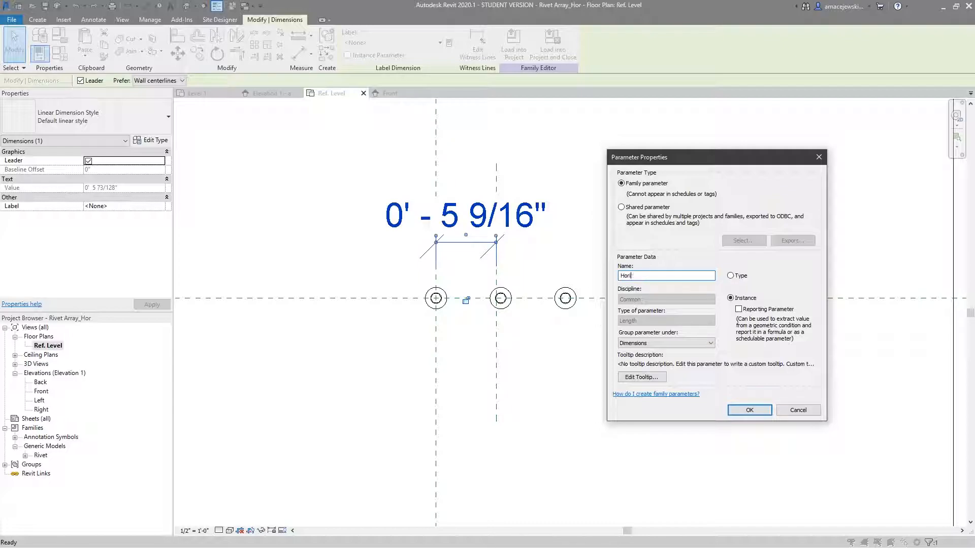
{"action": "key", "text": "BackSpace"}
{"action": "type", "text": "Horizontal Length"}
{"action": "left_click", "coordinate": [741, 407]}
{"action": "left_click", "coordinate": [535, 193]}
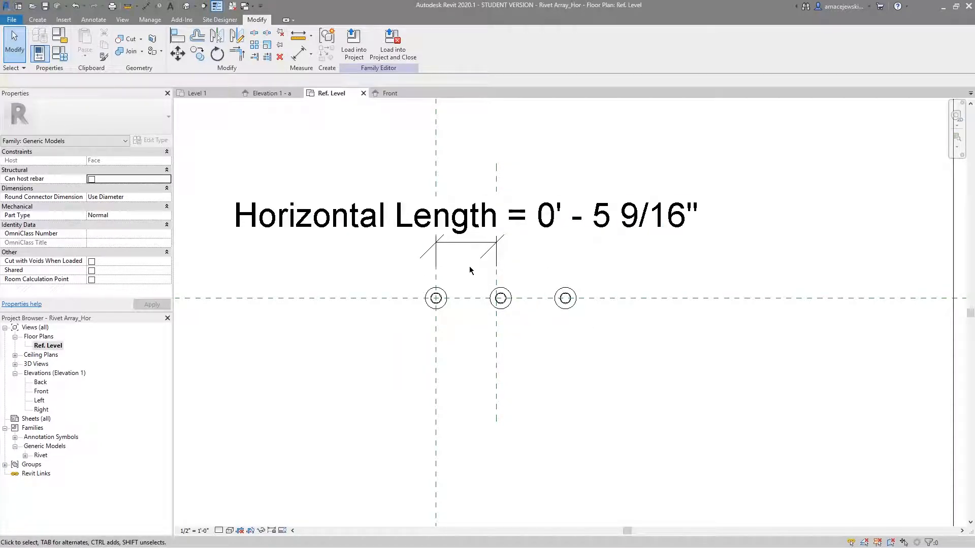
Align the middle rivet's group to the new vertical reference plane and lock the alignment
{"action": "key", "text": "a"}
{"action": "left_click", "coordinate": [496, 173]}
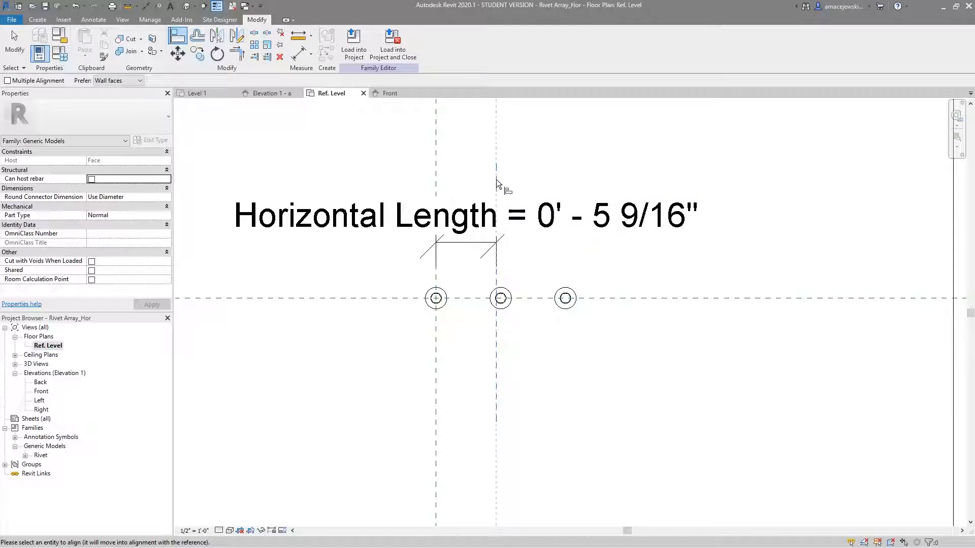
{"action": "key", "text": "Escape"}
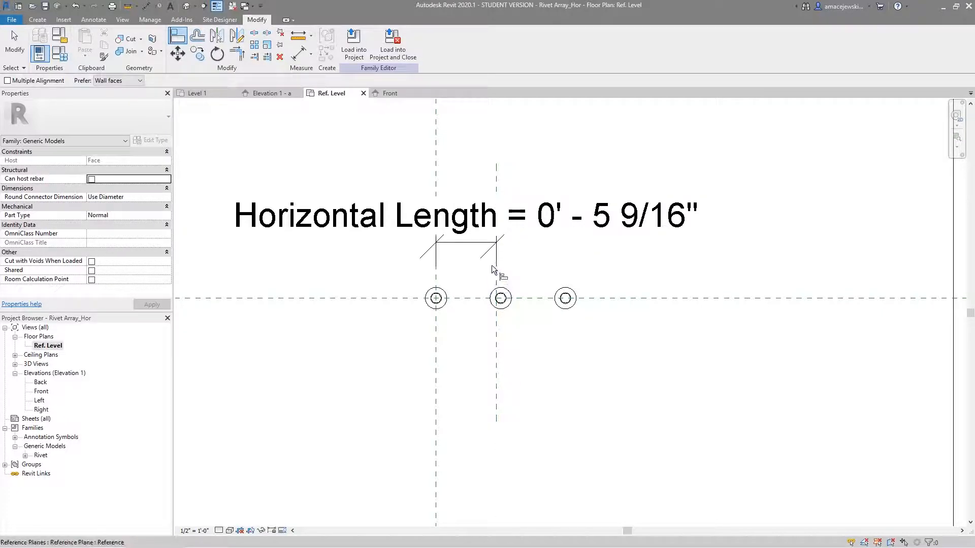
{"action": "left_click", "coordinate": [501, 298]}
{"action": "key", "text": "Escape"}
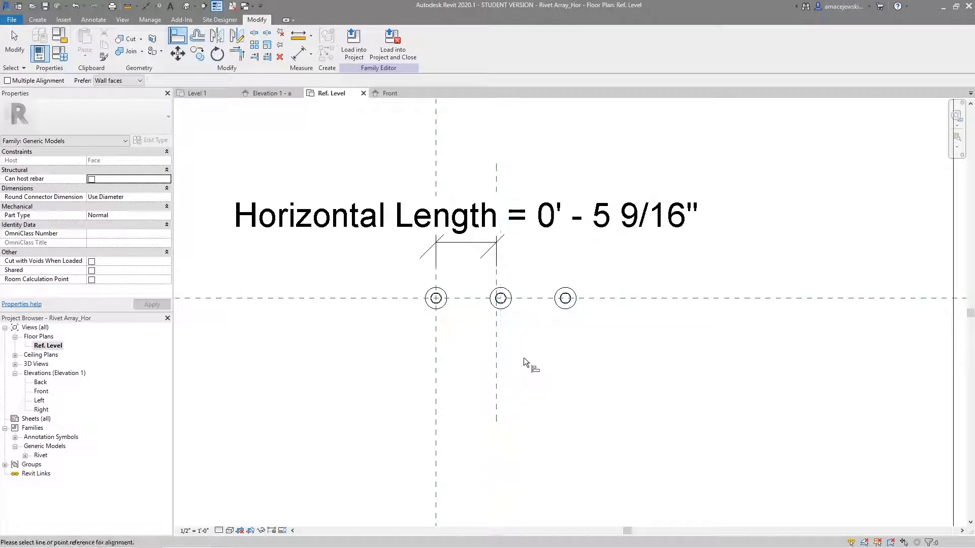
{"action": "left_click", "coordinate": [496, 180]}
{"action": "left_click", "coordinate": [502, 304]}
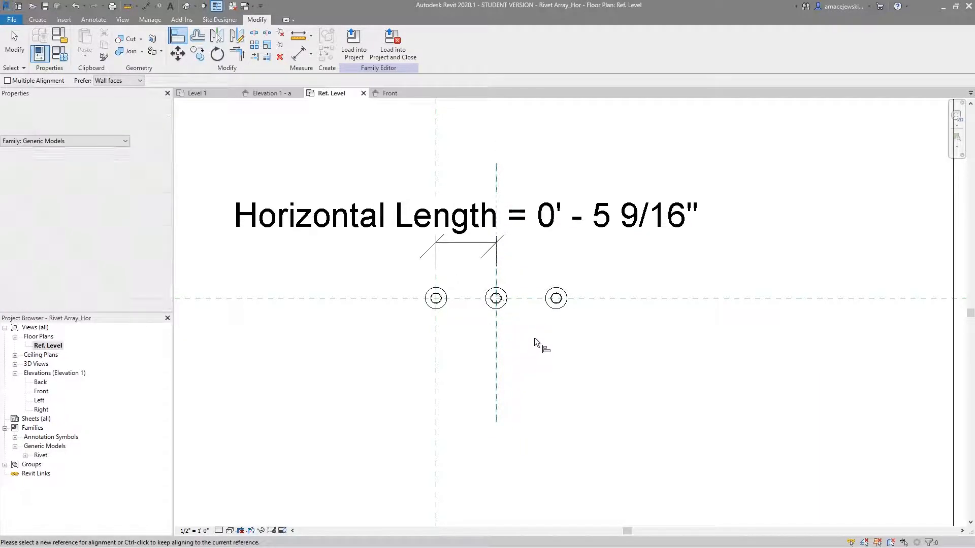
{"action": "key", "text": "Escape"}
{"action": "key", "text": "Escape"}
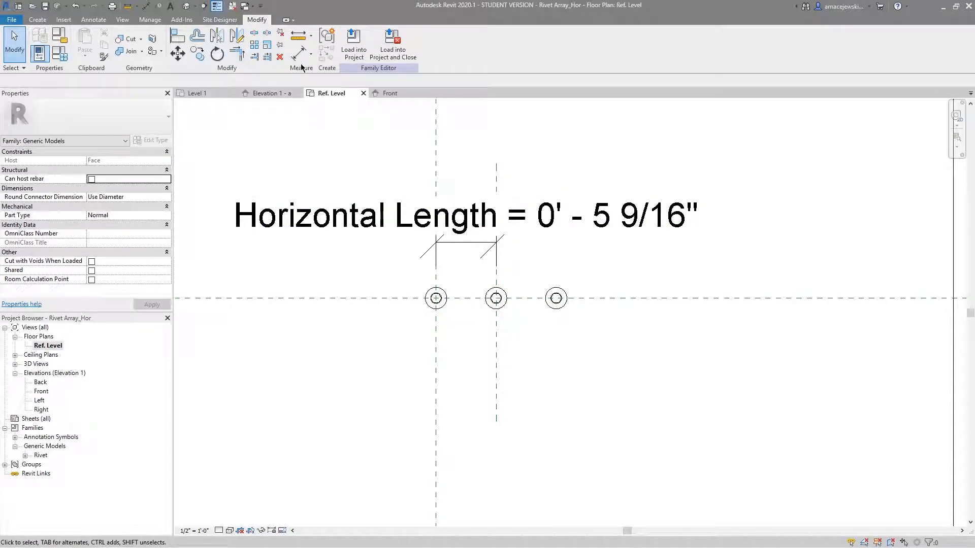
Set the Horizontal Length dimension of the new vertical reference plane to 6"
{"action": "left_click", "coordinate": [496, 192]}
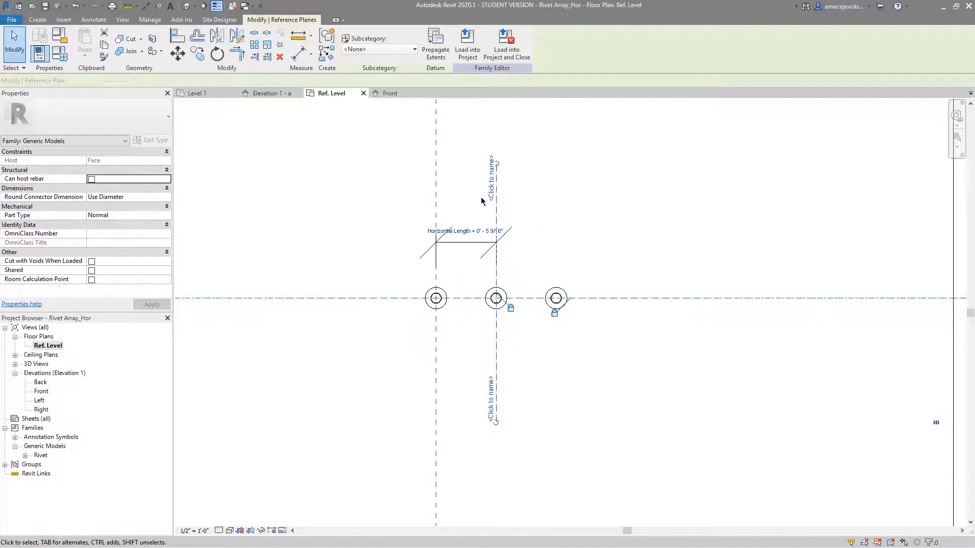
{"action": "left_click", "coordinate": [472, 231]}
{"action": "type", "text": "6"}
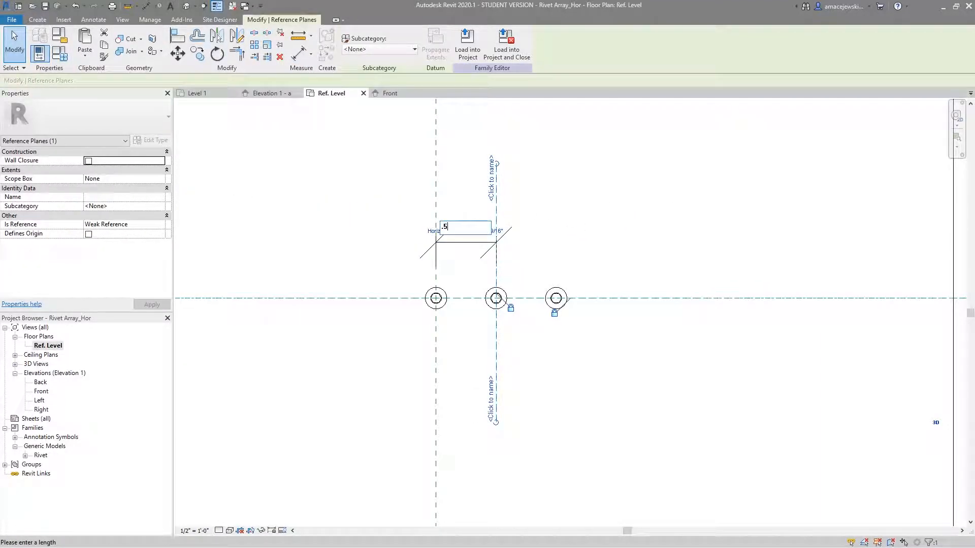
{"action": "key", "text": "Return"}
{"action": "left_click", "coordinate": [551, 198]}
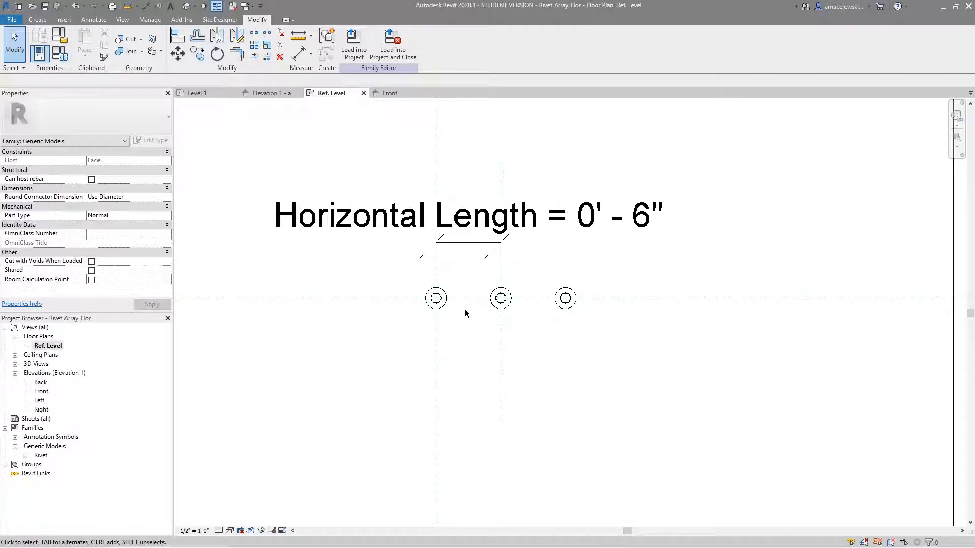
{"action": "left_click", "coordinate": [562, 299]}
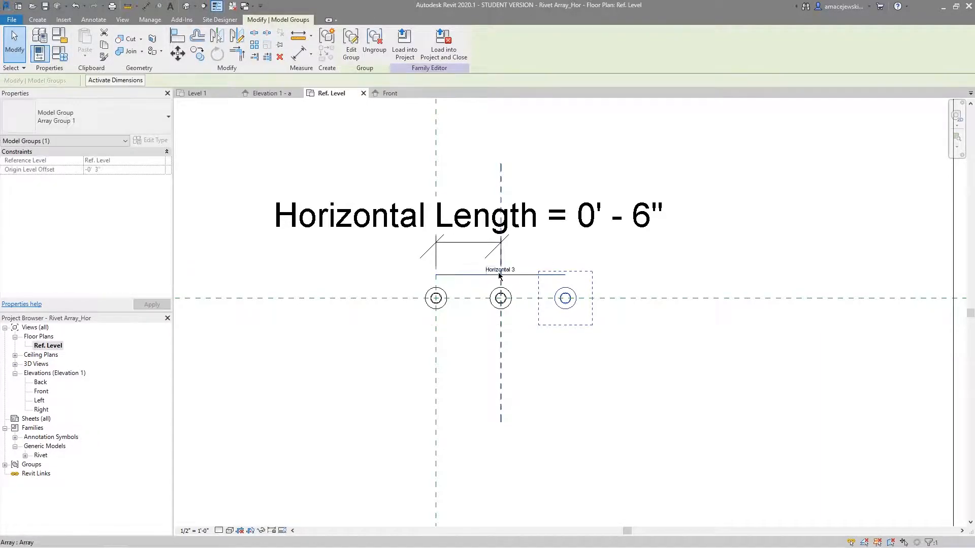
{"action": "left_click", "coordinate": [666, 328]}
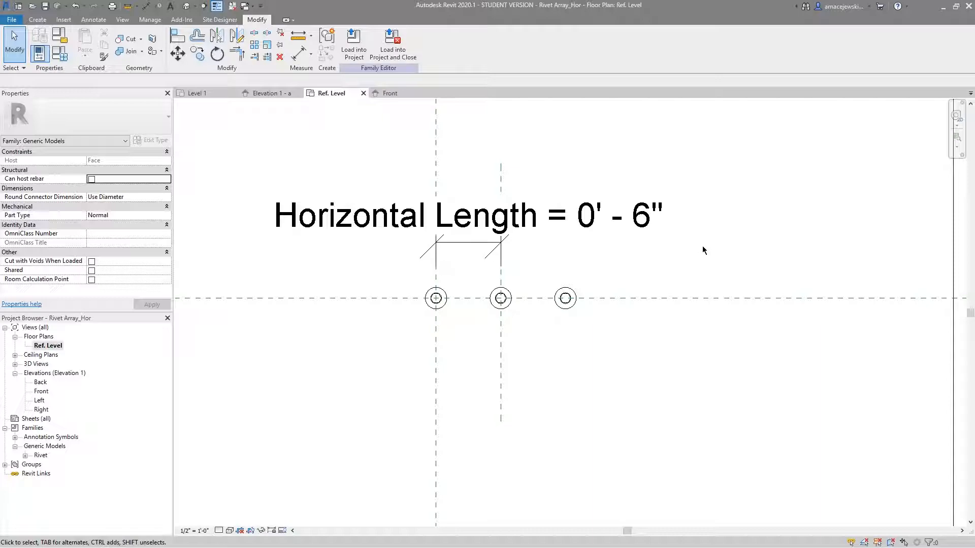
Create a new family from the Generic Model face based template
{"action": "left_click", "coordinate": [11, 21]}
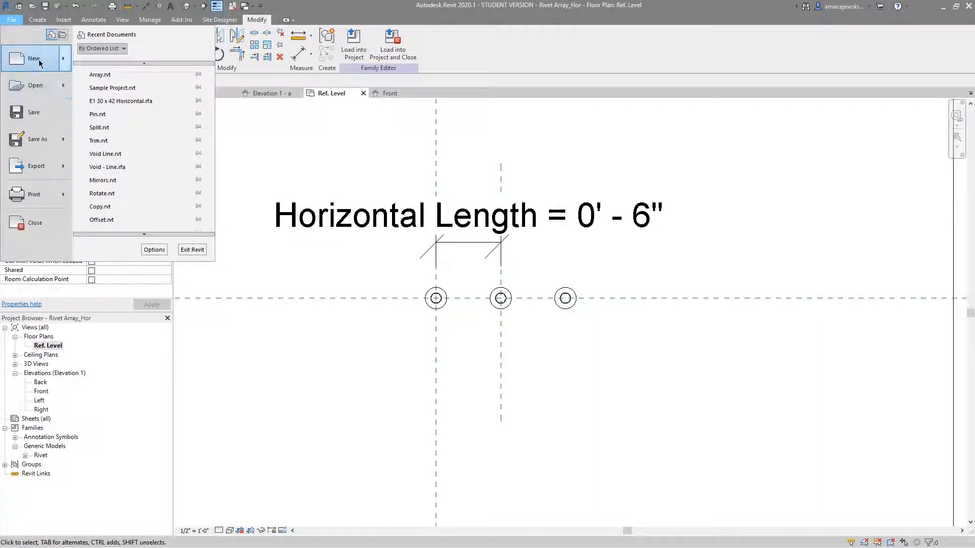
{"action": "mouse_move", "coordinate": [40, 62]}
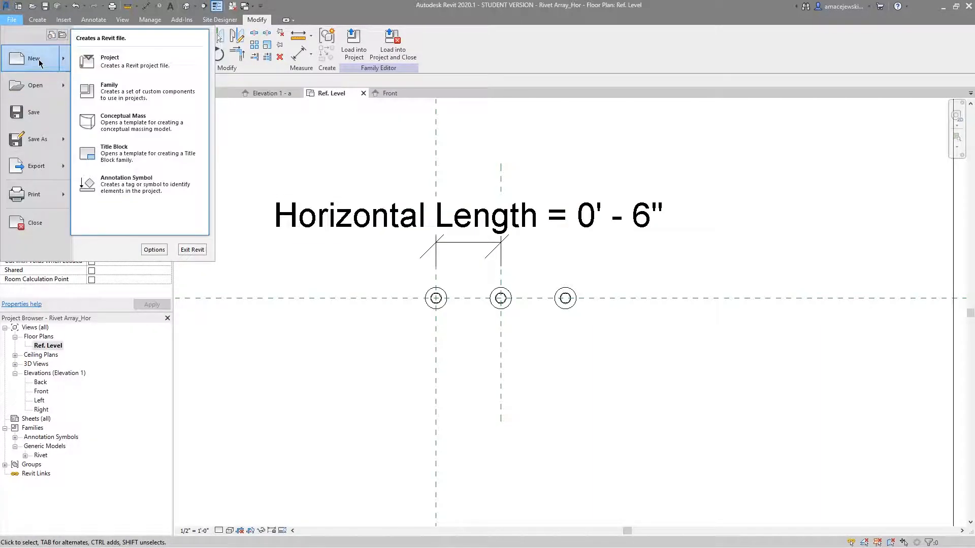
{"action": "left_click", "coordinate": [124, 93]}
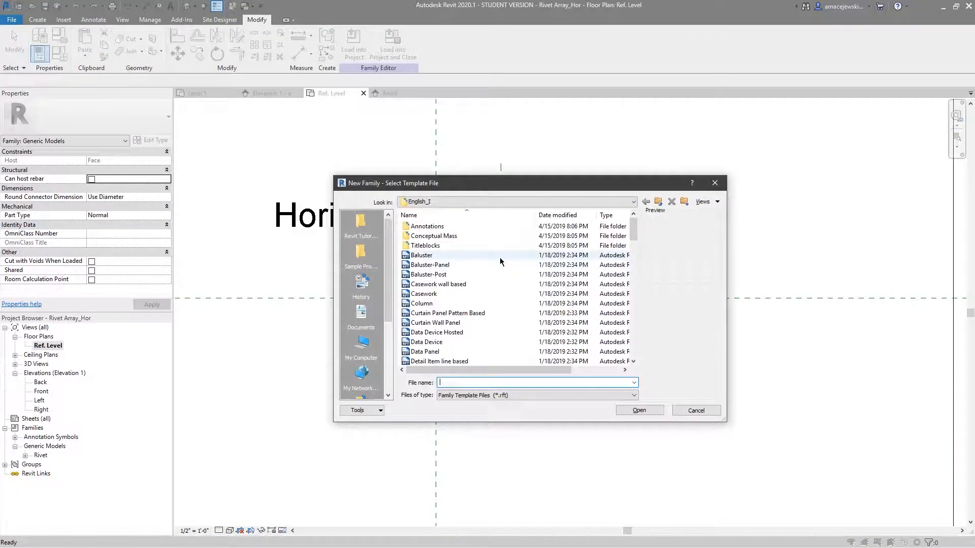
{"action": "scroll", "coordinate": [525, 287], "scroll_direction": "down", "scroll_amount": 10}
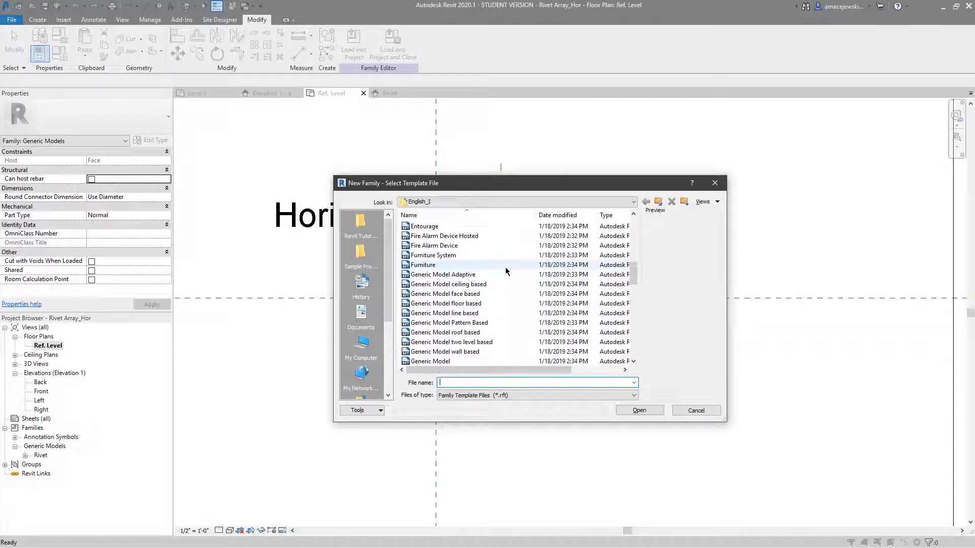
{"action": "scroll", "coordinate": [503, 301], "scroll_direction": "down", "scroll_amount": 1}
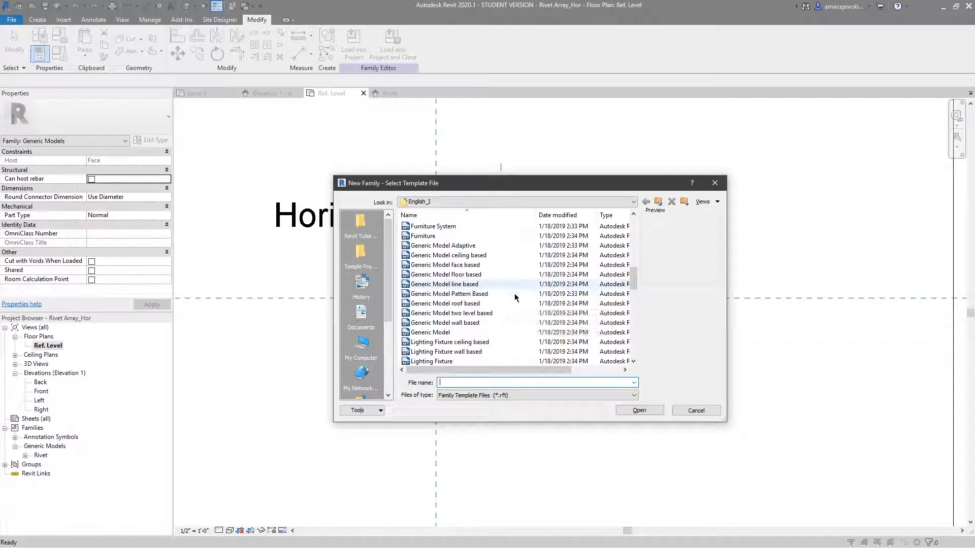
{"action": "left_click", "coordinate": [484, 265]}
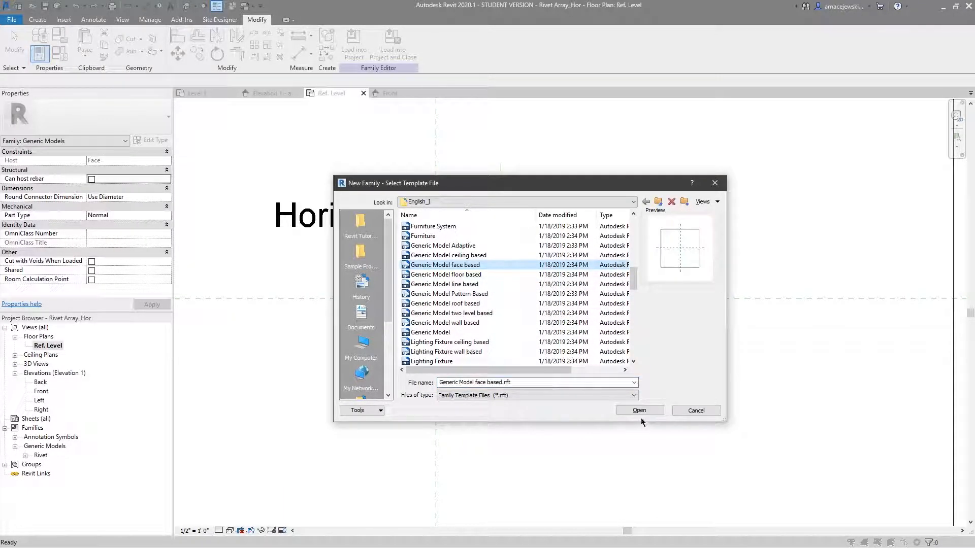
{"action": "left_click", "coordinate": [640, 412]}
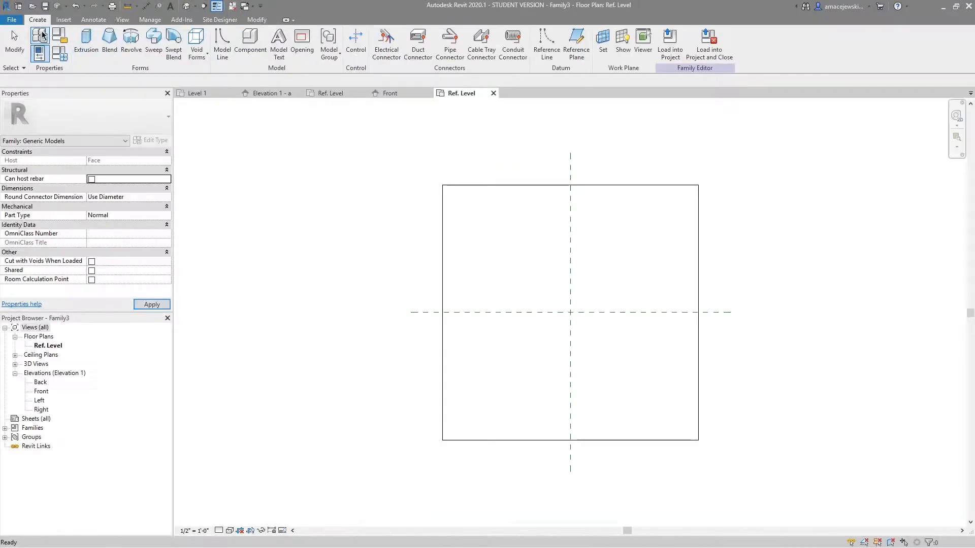
Save the new family as Rivet Array_Ver in the Array folder
{"action": "left_click", "coordinate": [18, 22]}
{"action": "mouse_move", "coordinate": [11, 143]}
{"action": "left_click", "coordinate": [148, 127]}
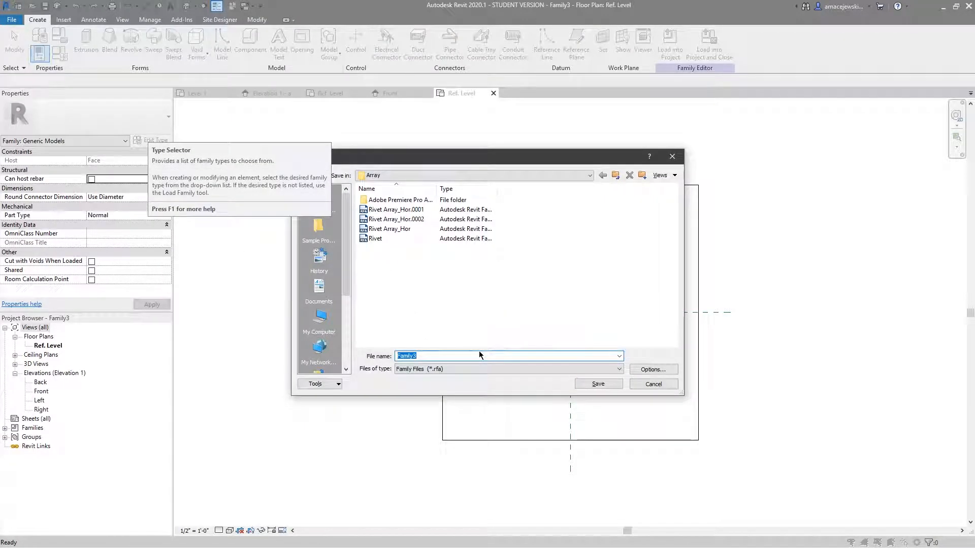
{"action": "left_click", "coordinate": [399, 229]}
{"action": "left_click", "coordinate": [438, 357]}
{"action": "left_click_drag", "start_coordinate": [438, 357], "coordinate": [433, 357]}
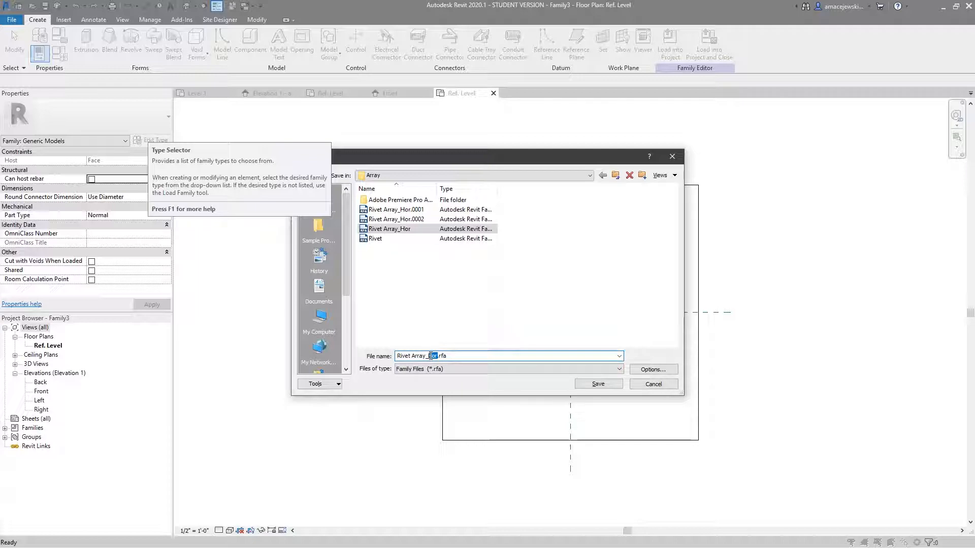
{"action": "type", "text": "Ver"}
{"action": "left_click", "coordinate": [598, 384]}
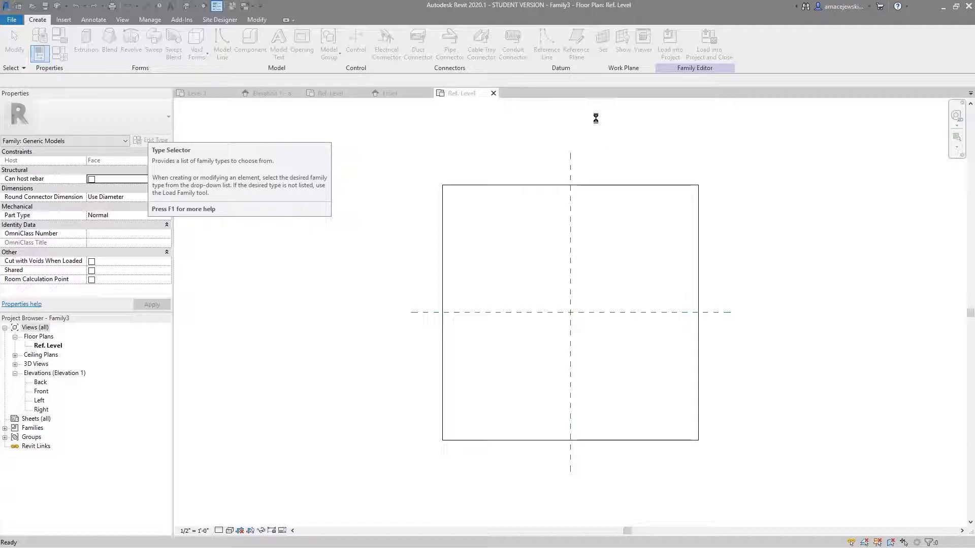
Load the Rivet Array_Hor family into Rivet Array_Ver.rfa and close the Rivet Array_Hor family
{"action": "left_click", "coordinate": [333, 92]}
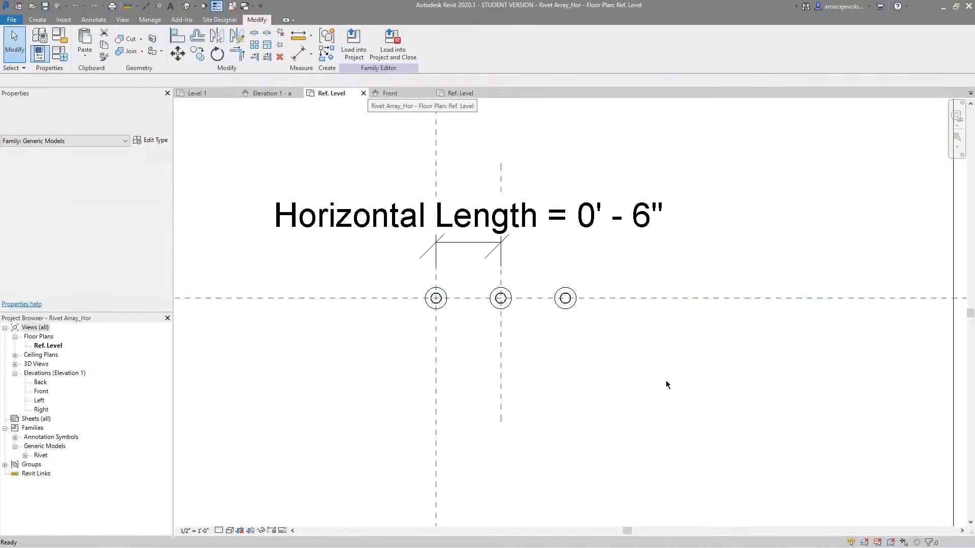
{"action": "scroll", "coordinate": [515, 269], "scroll_direction": "down", "scroll_amount": 1}
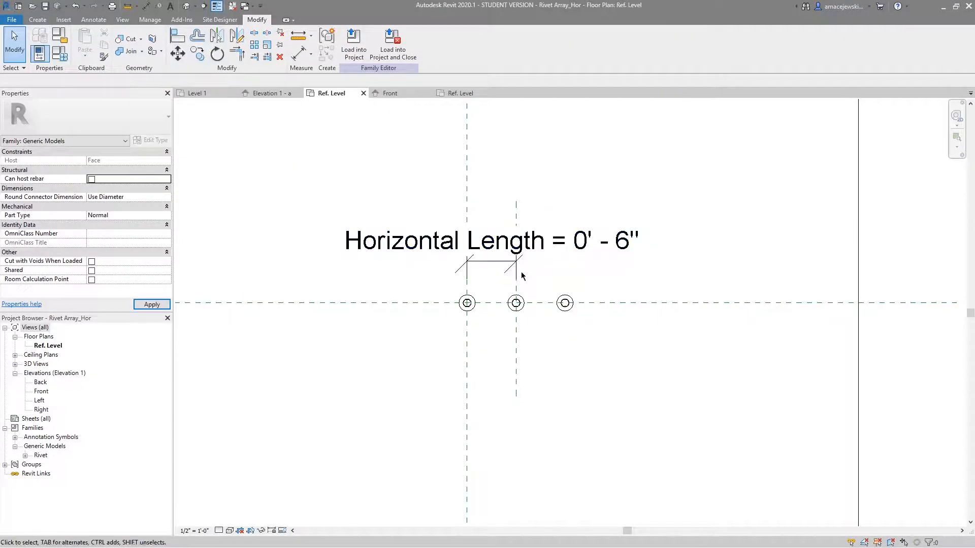
{"action": "left_click", "coordinate": [392, 47]}
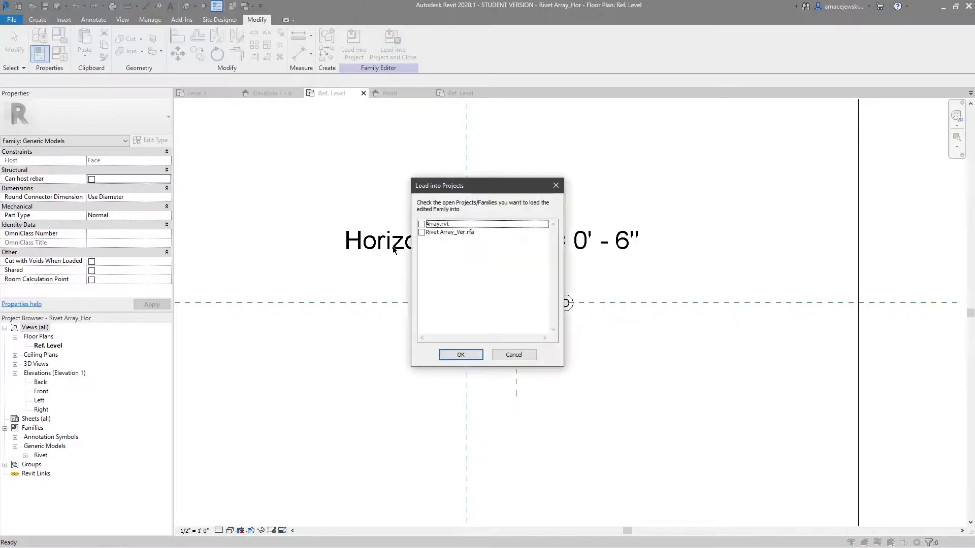
{"action": "left_click", "coordinate": [422, 232]}
{"action": "left_click", "coordinate": [460, 354]}
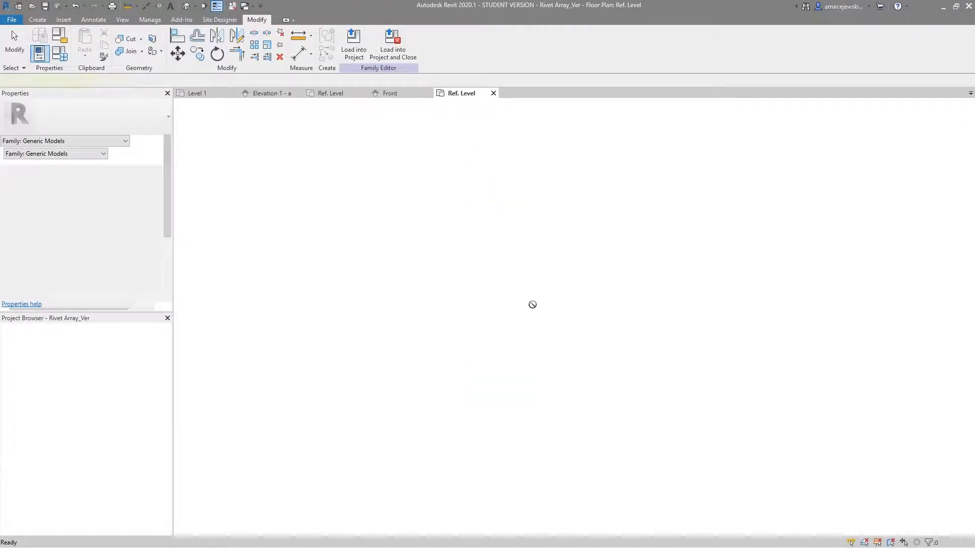
Place one Rivet Array_Hor instance on the host face, above the horizontal center plane and right of the vertical one
{"action": "scroll", "coordinate": [587, 335], "scroll_direction": "up", "scroll_amount": 2}
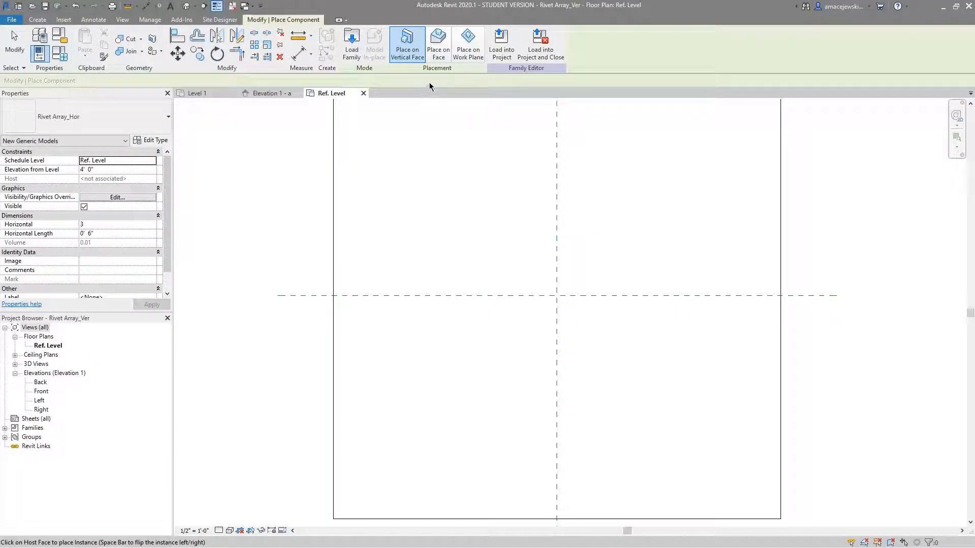
{"action": "left_click", "coordinate": [438, 56]}
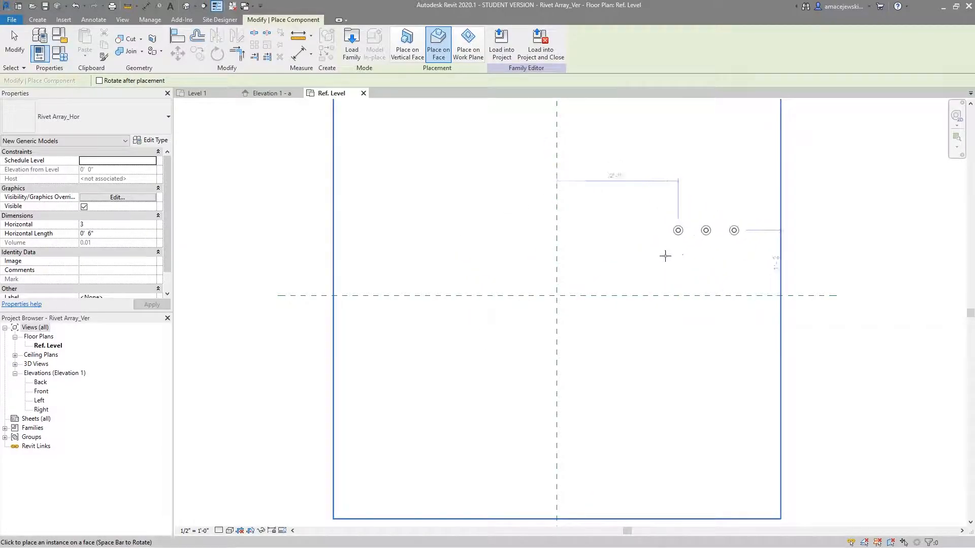
{"action": "left_click", "coordinate": [650, 213]}
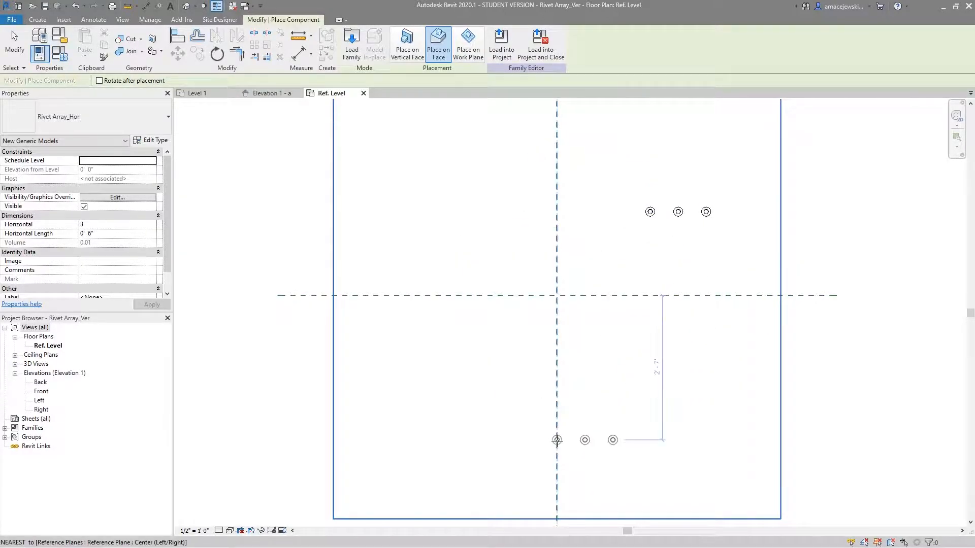
{"action": "key", "text": "Escape"}
{"action": "key", "text": "Escape"}
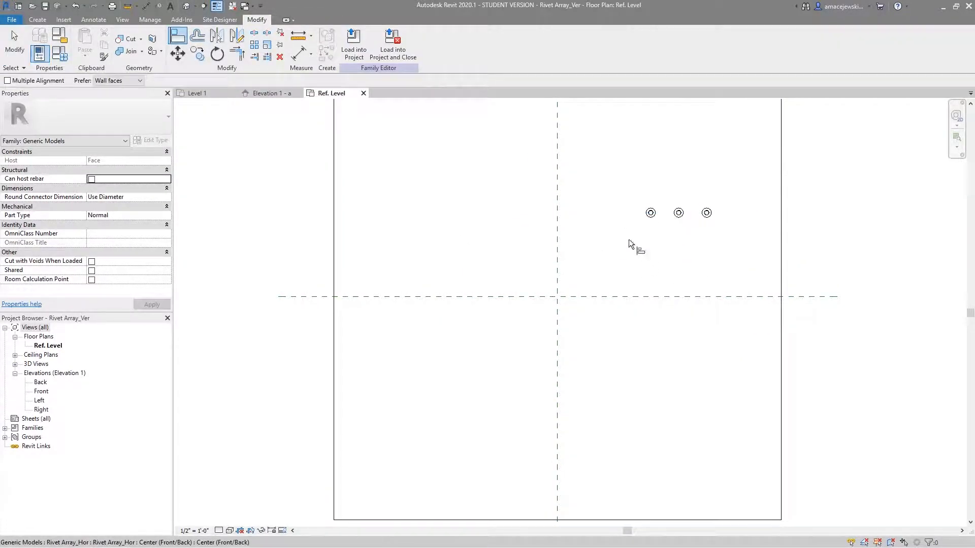
Align the first rivet of the nested array to the vertical center plane and lock the alignment
{"action": "left_click", "coordinate": [559, 246]}
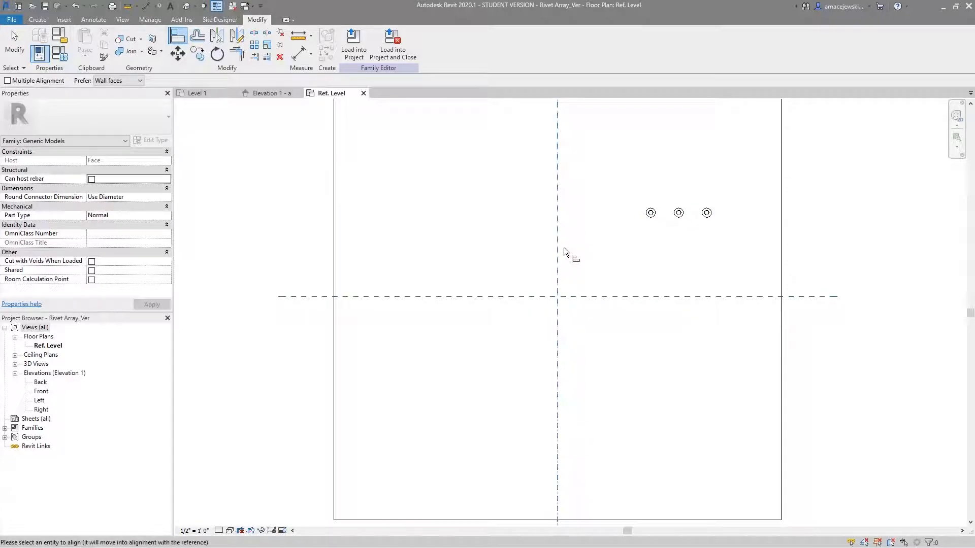
{"action": "left_click", "coordinate": [651, 213]}
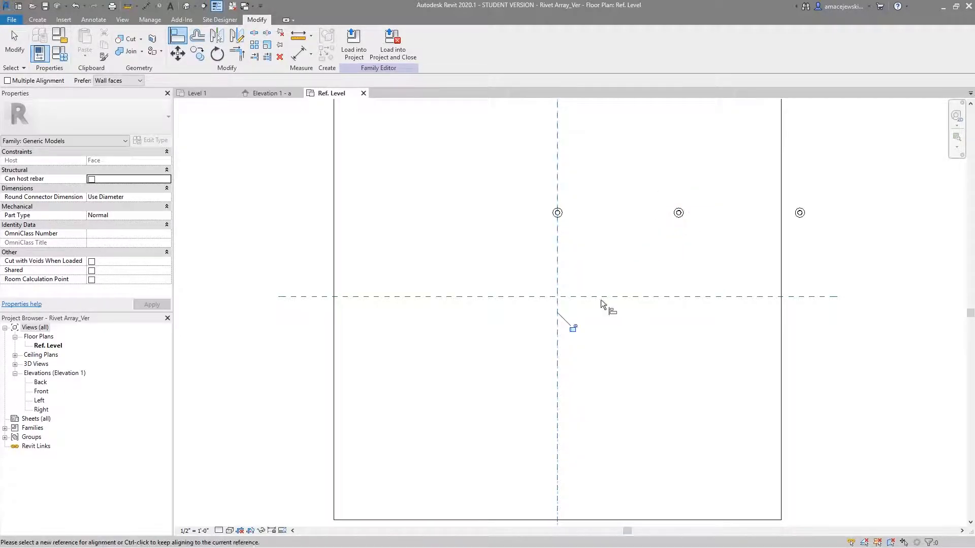
{"action": "left_click", "coordinate": [574, 329]}
{"action": "middle_click_drag", "start_coordinate": [653, 268], "coordinate": [612, 303]}
{"action": "scroll", "coordinate": [635, 290], "scroll_direction": "up", "scroll_amount": 2}
{"action": "key", "text": "Escape"}
{"action": "key", "text": "Escape"}
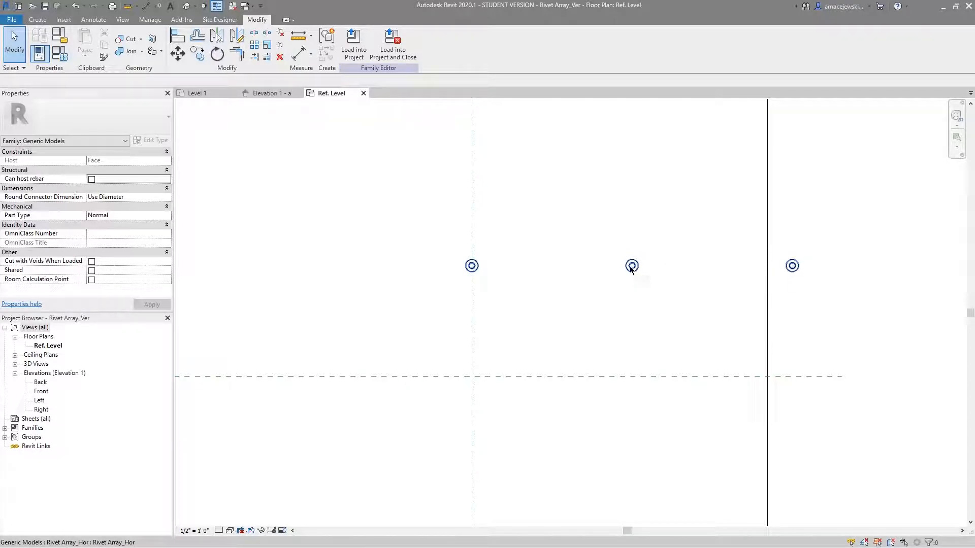
Associate the nested array's Horizontal Length with a new instance parameter named Horizontal Length, grouped under Dimensions
{"action": "left_click", "coordinate": [633, 267]}
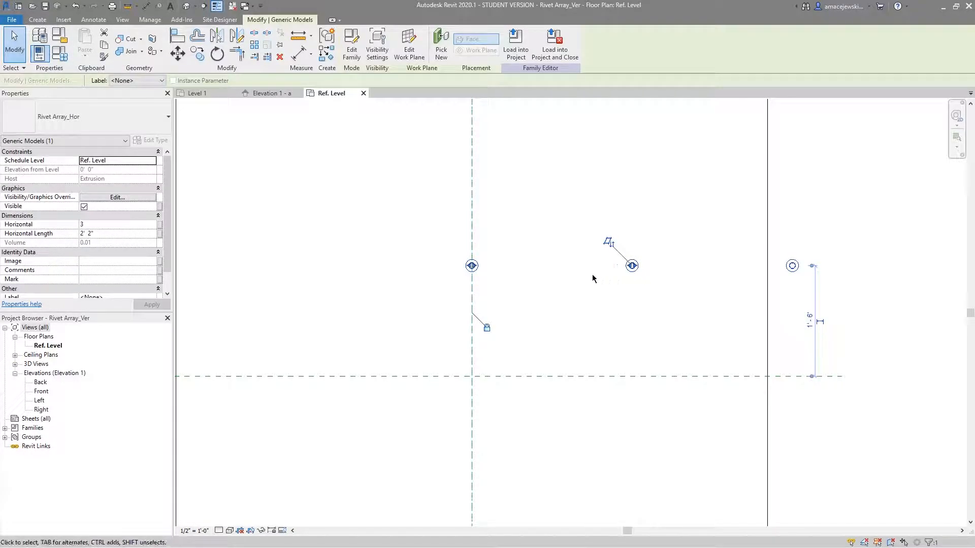
{"action": "left_click", "coordinate": [559, 286]}
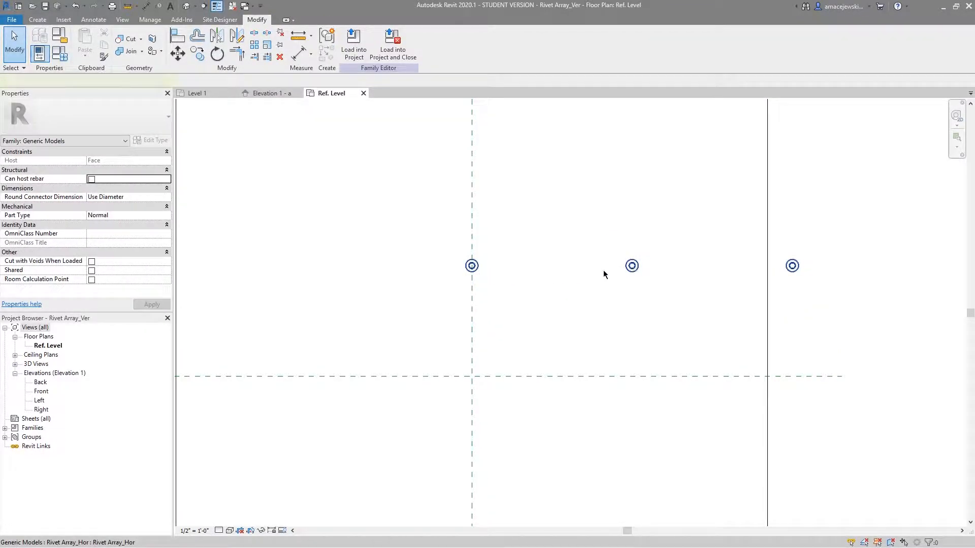
{"action": "left_click", "coordinate": [632, 266]}
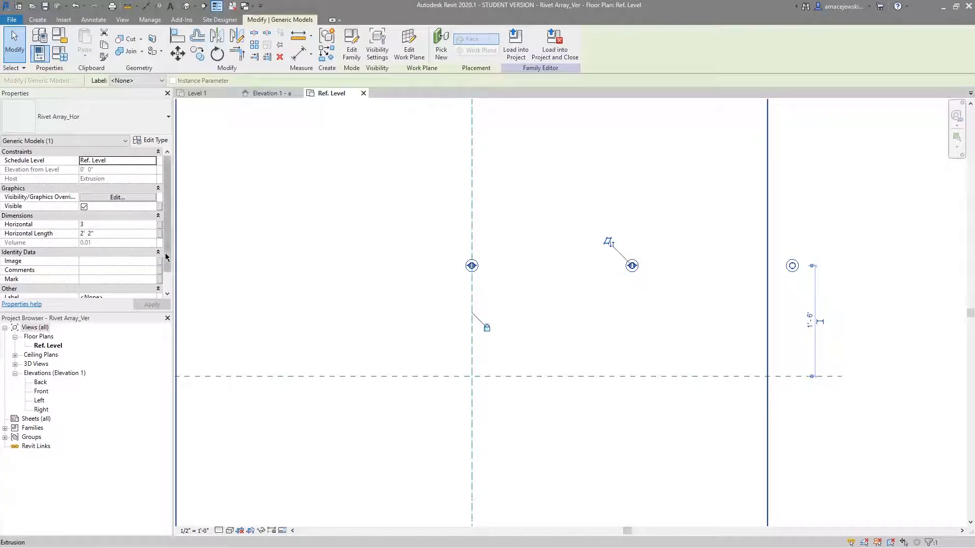
{"action": "left_click", "coordinate": [161, 234]}
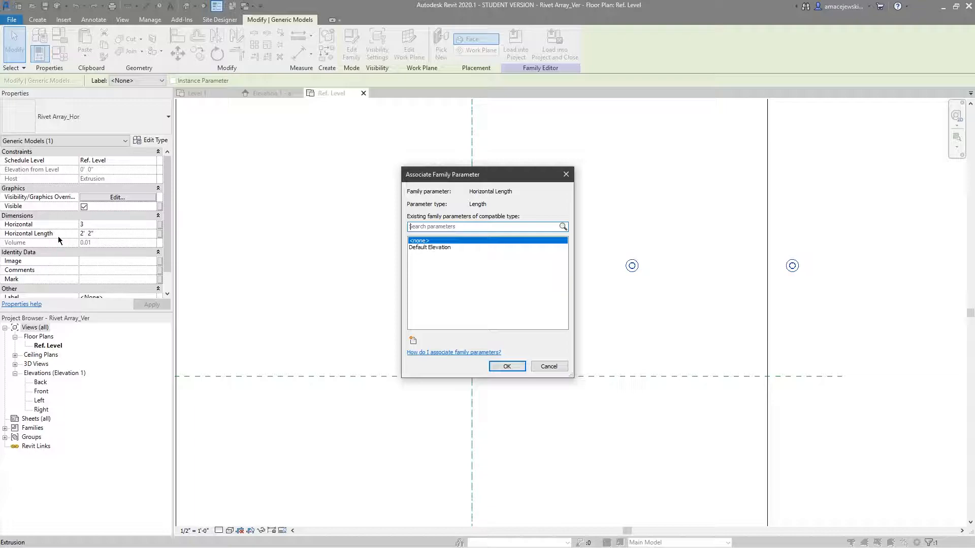
{"action": "left_click", "coordinate": [413, 340]}
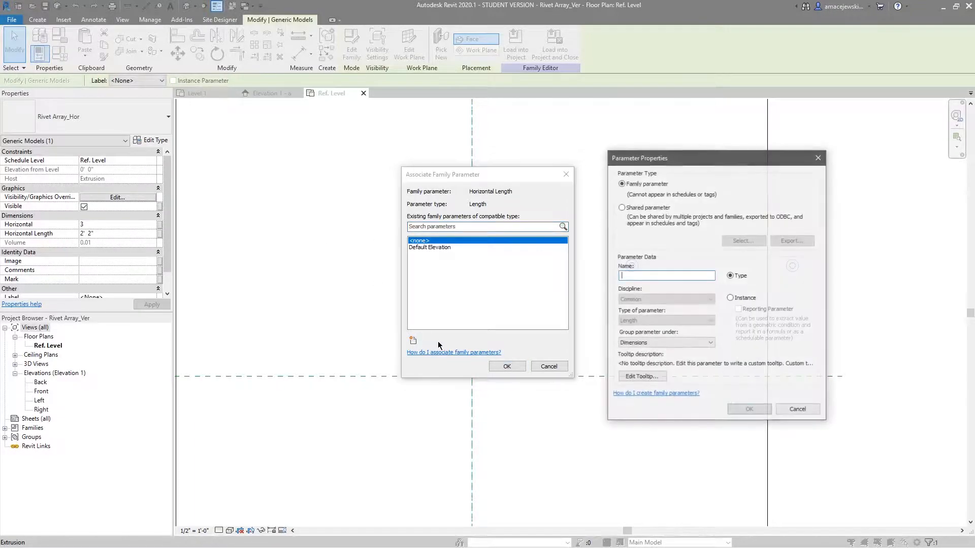
{"action": "left_click", "coordinate": [671, 276]}
{"action": "type", "text": "Hor"}
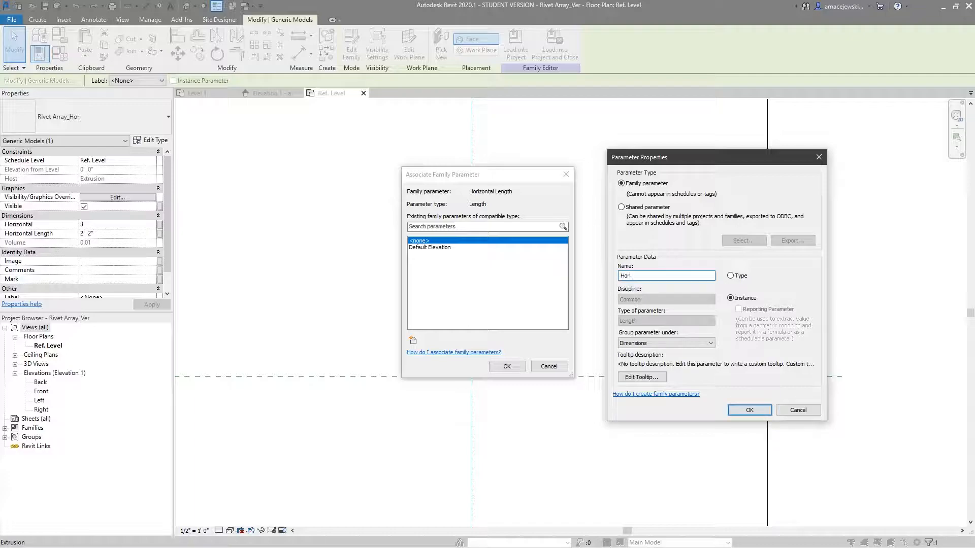
{"action": "type", "text": "izontal Length"}
{"action": "left_click", "coordinate": [750, 410]}
{"action": "left_click", "coordinate": [514, 364]}
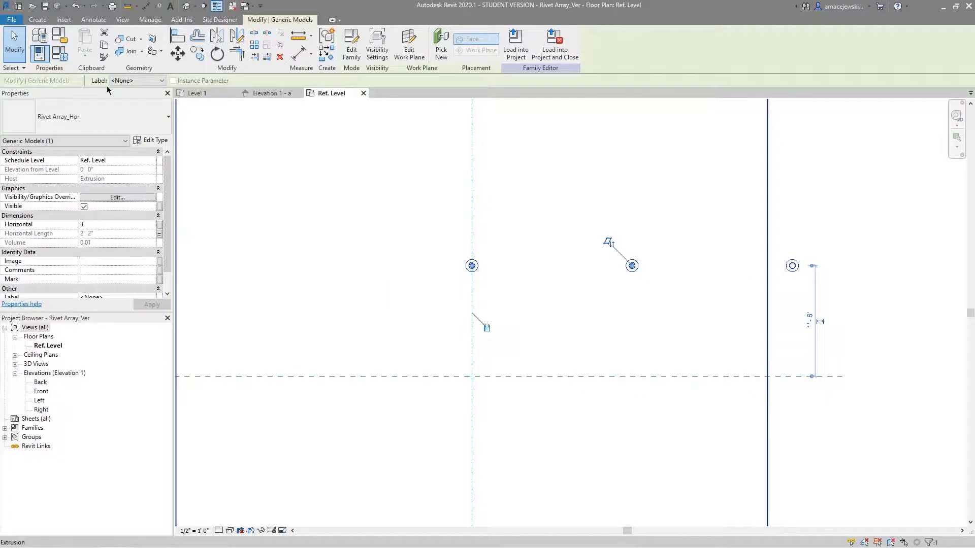
{"action": "left_click", "coordinate": [230, 245]}
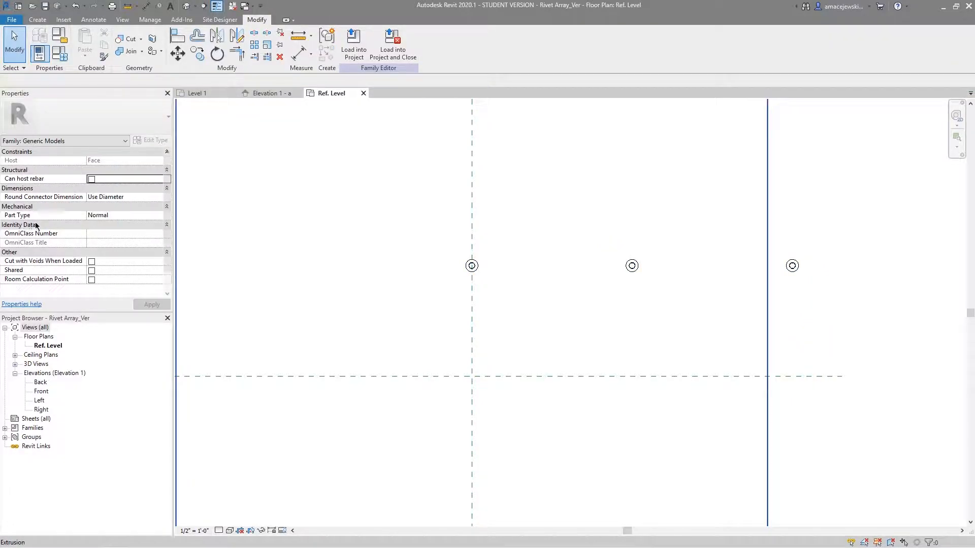
Associate the nested array's Horizontal count with a new instance parameter named Horizontal, grouped under Dimensions
{"action": "left_click", "coordinate": [480, 263]}
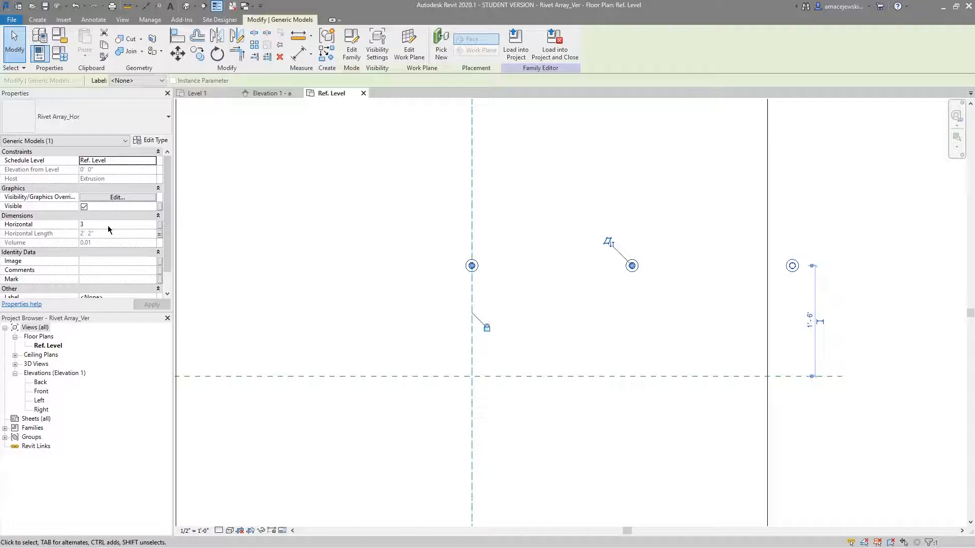
{"action": "left_click", "coordinate": [160, 225]}
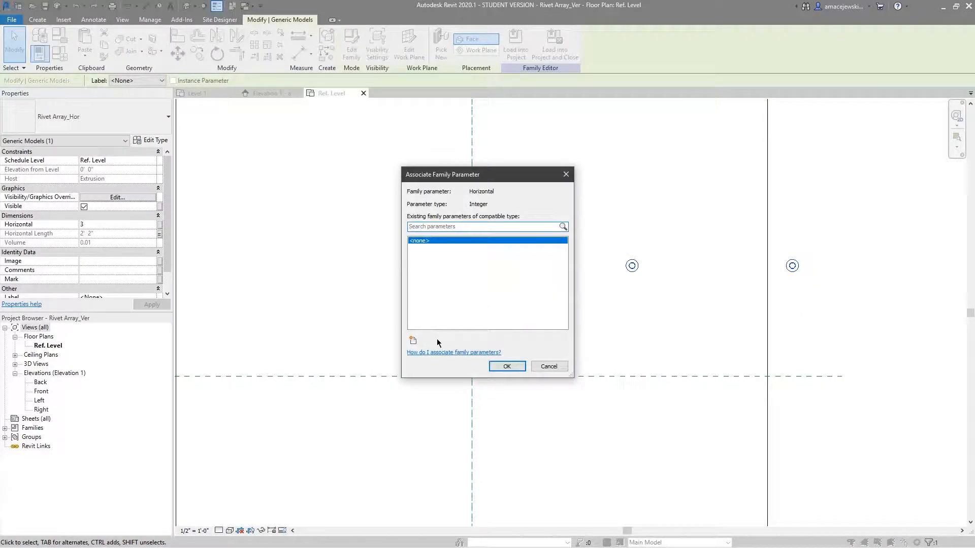
{"action": "left_click", "coordinate": [413, 341]}
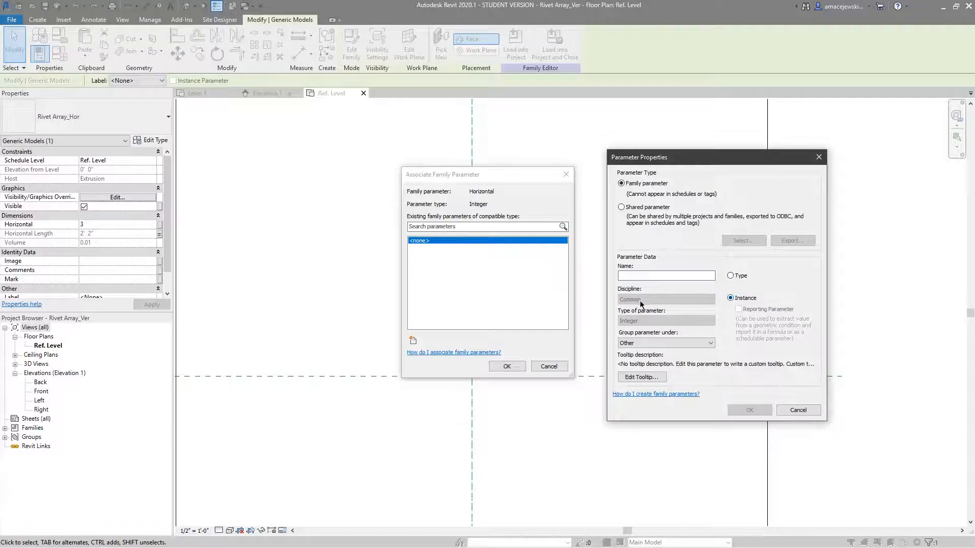
{"action": "left_click", "coordinate": [649, 275]}
{"action": "type", "text": "Horizontal"}
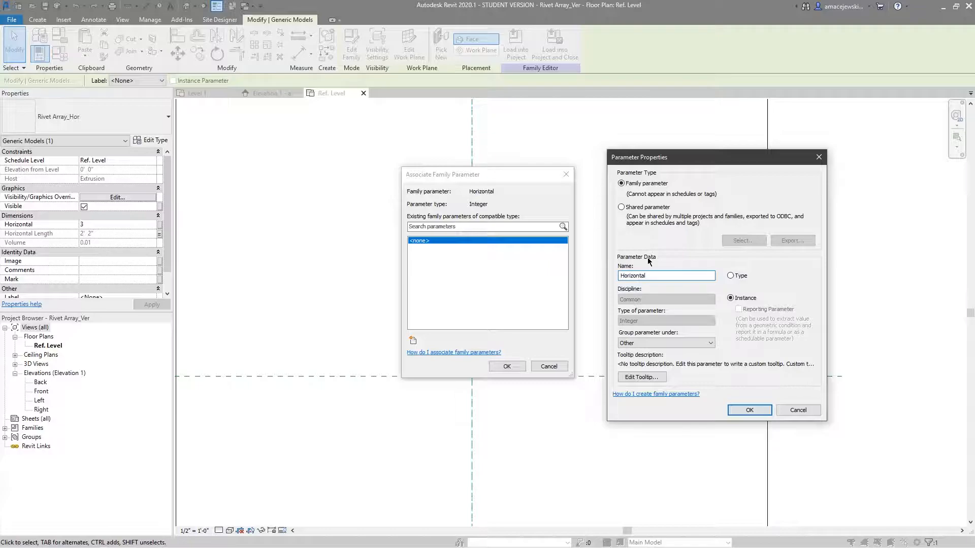
{"action": "left_click", "coordinate": [665, 343]}
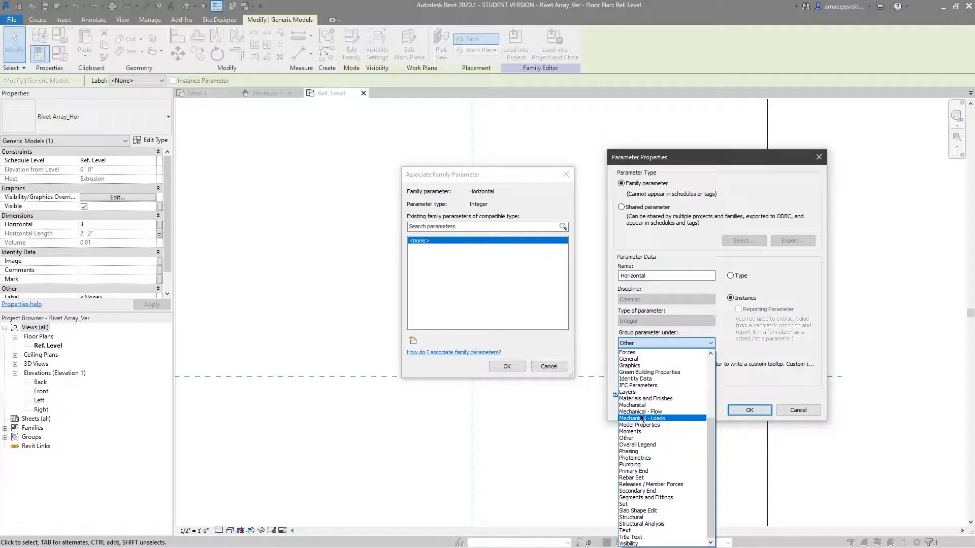
{"action": "scroll", "coordinate": [645, 403], "scroll_direction": "up", "scroll_amount": 4}
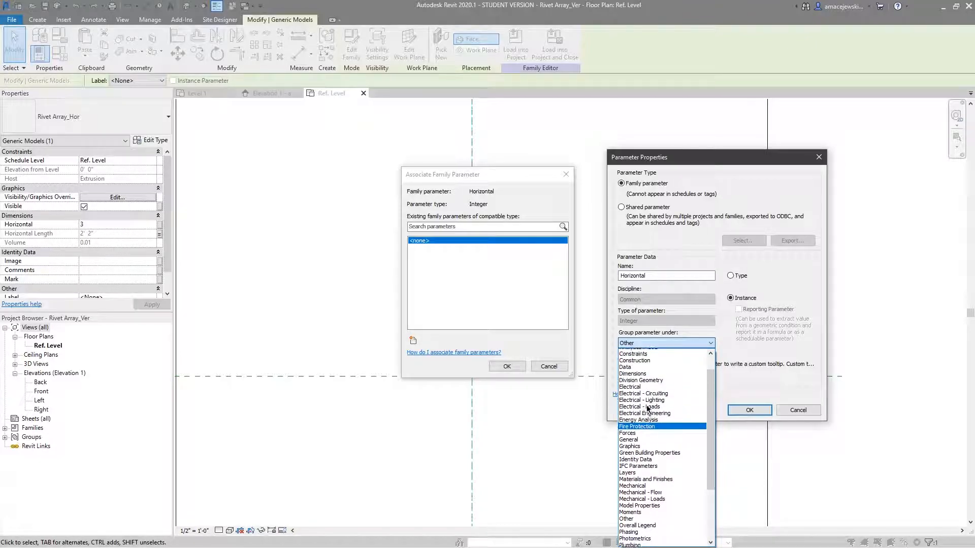
{"action": "left_click", "coordinate": [634, 369]}
{"action": "left_click", "coordinate": [749, 410]}
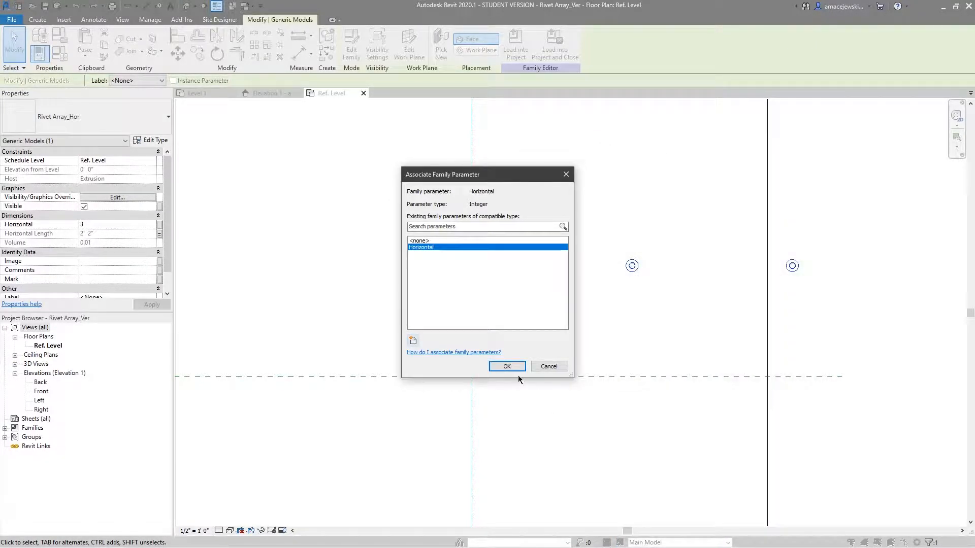
{"action": "left_click", "coordinate": [506, 367]}
{"action": "left_click", "coordinate": [338, 276]}
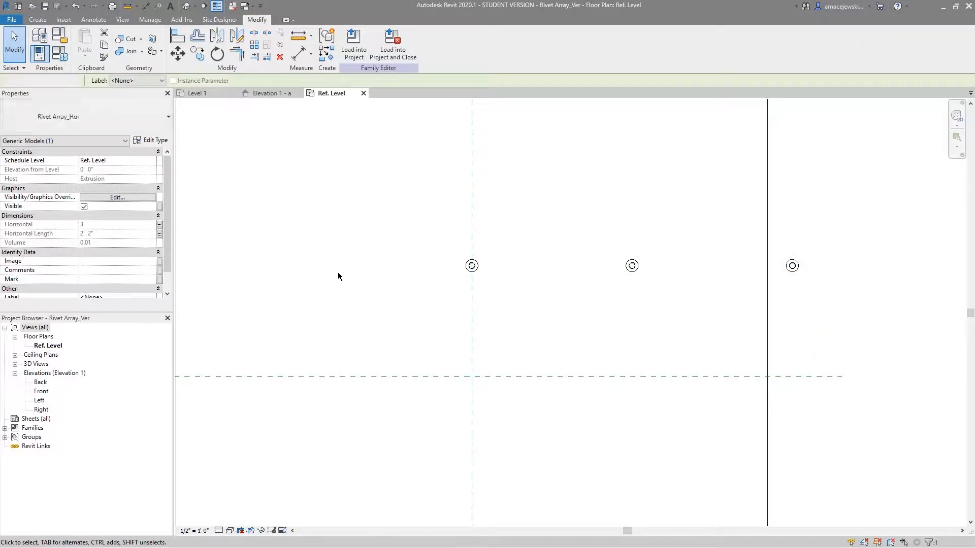
Set the family's Horizontal Length parameter to 0' 6" in Family Types
{"action": "left_click", "coordinate": [63, 53]}
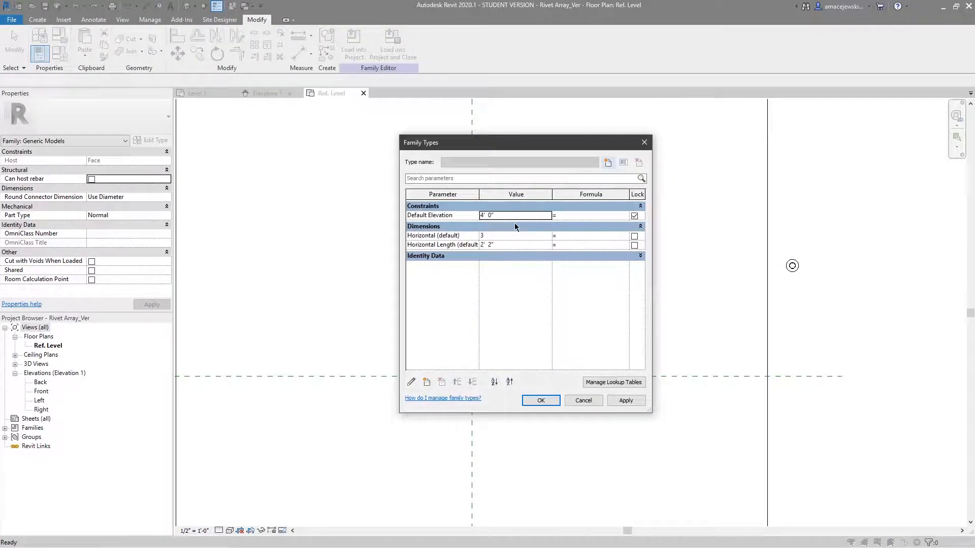
{"action": "left_click", "coordinate": [510, 245]}
{"action": "key", "text": "BackSpace"}
{"action": "key", "text": "Tab"}
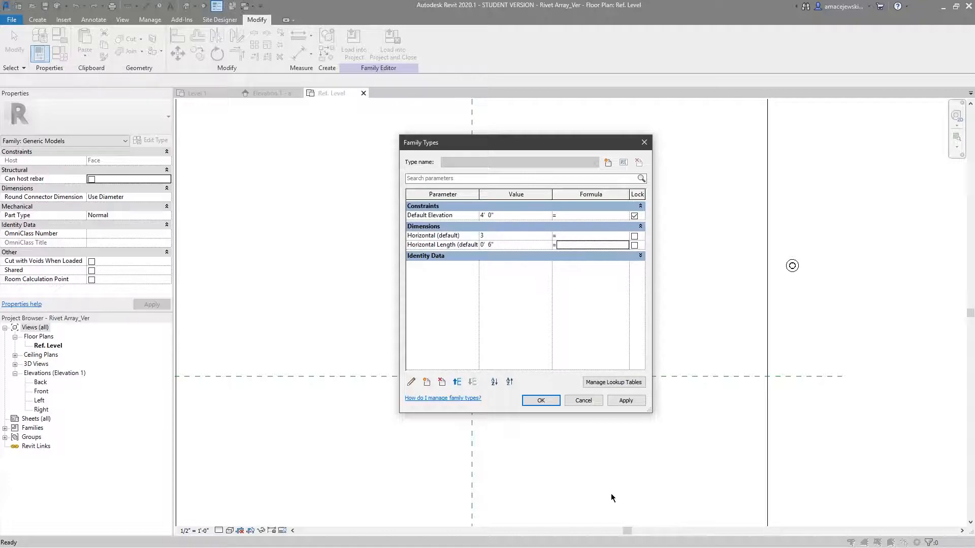
{"action": "left_click", "coordinate": [542, 400]}
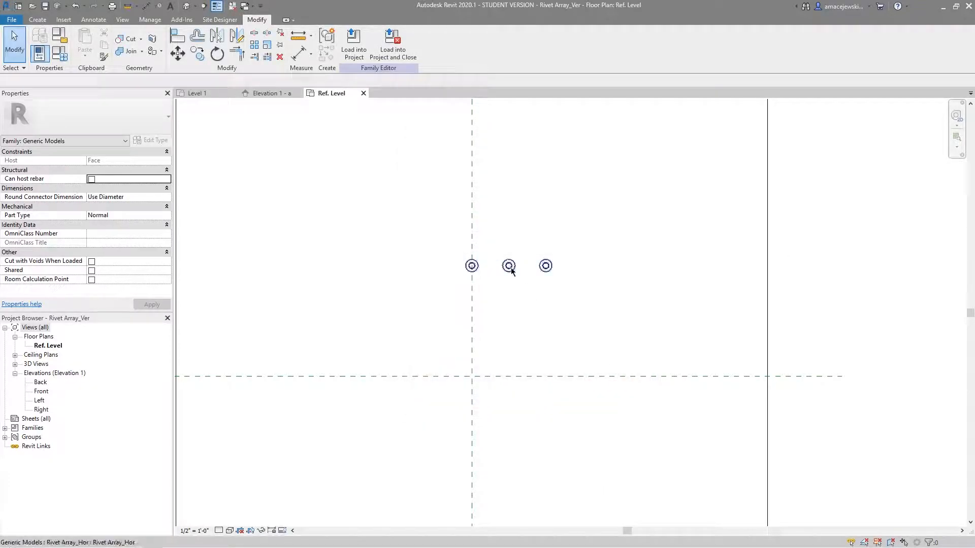
Align the nested array's front/back center to the horizontal center reference plane and lock the alignment
{"action": "key", "text": "a"}
{"action": "key", "text": "l"}
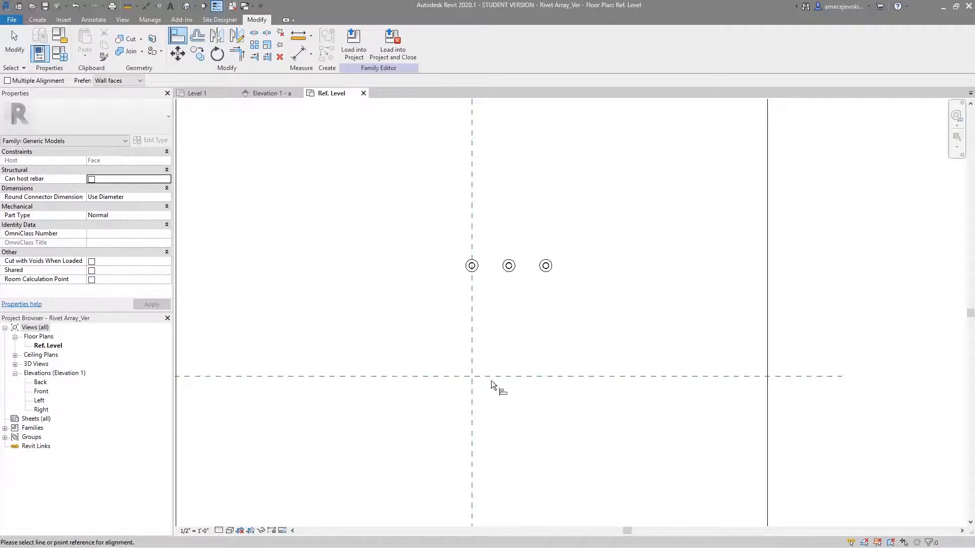
{"action": "left_click", "coordinate": [505, 376]}
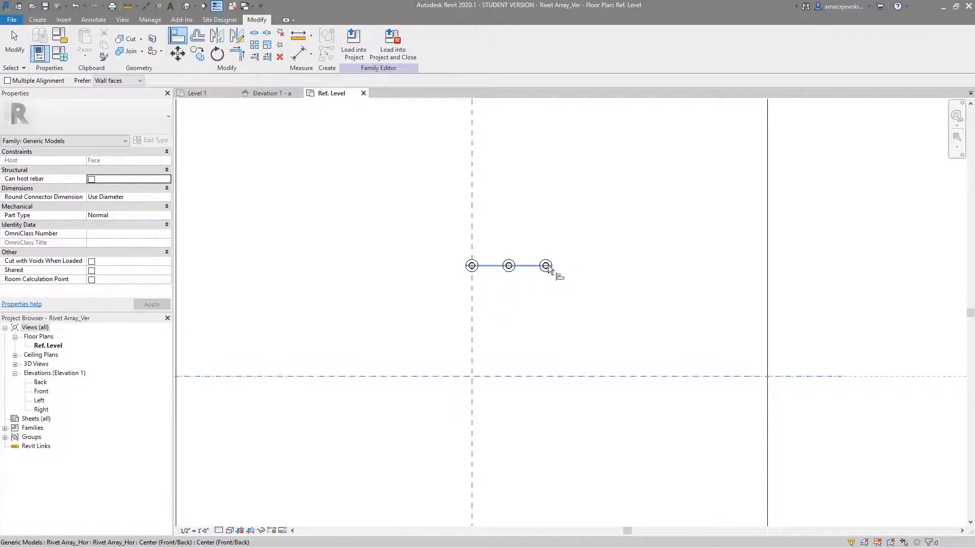
{"action": "left_click", "coordinate": [527, 267]}
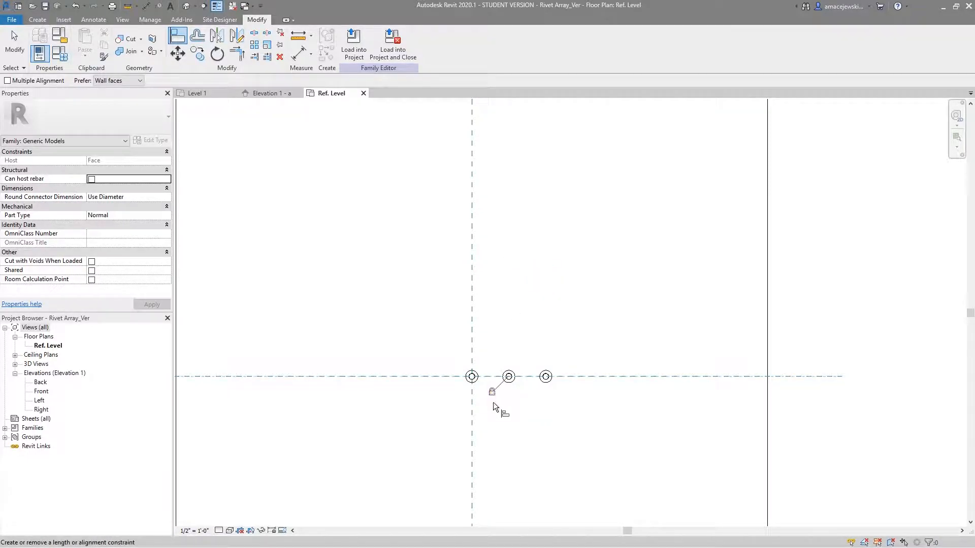
{"action": "key", "text": "Escape"}
{"action": "key", "text": "Escape"}
{"action": "left_click", "coordinate": [507, 377]}
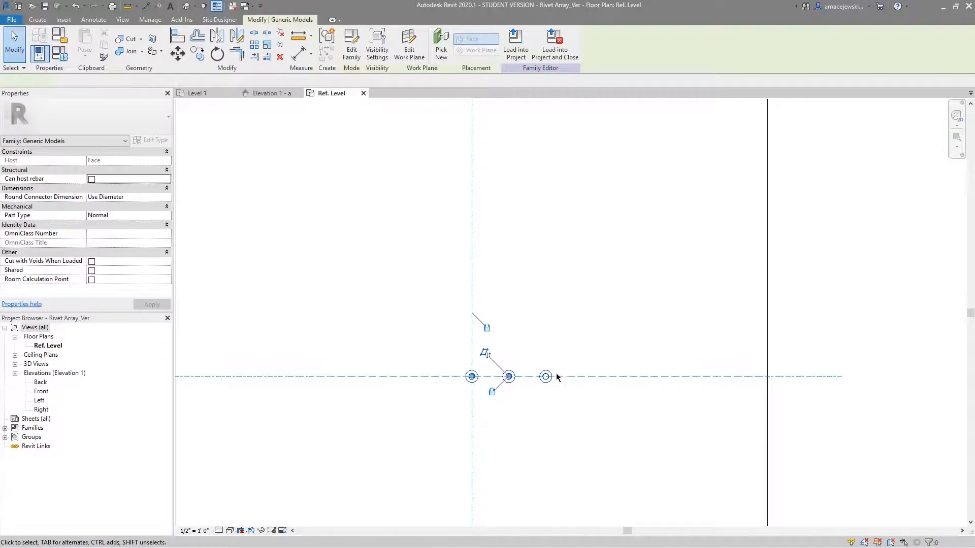
{"action": "left_click", "coordinate": [540, 413]}
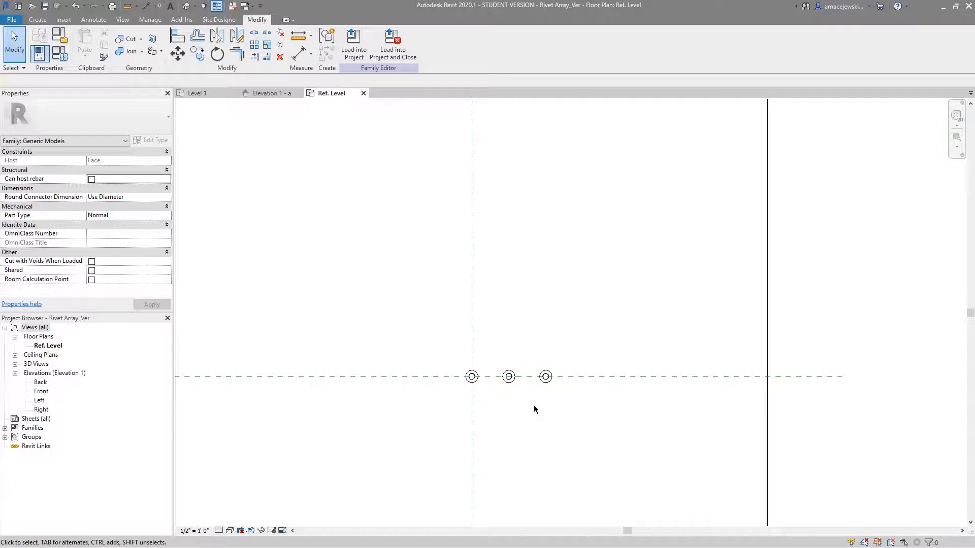
Array the nested rivet row vertically upward, moving to the 2nd with .5 ft spacing and a count of 3
{"action": "left_click", "coordinate": [507, 381]}
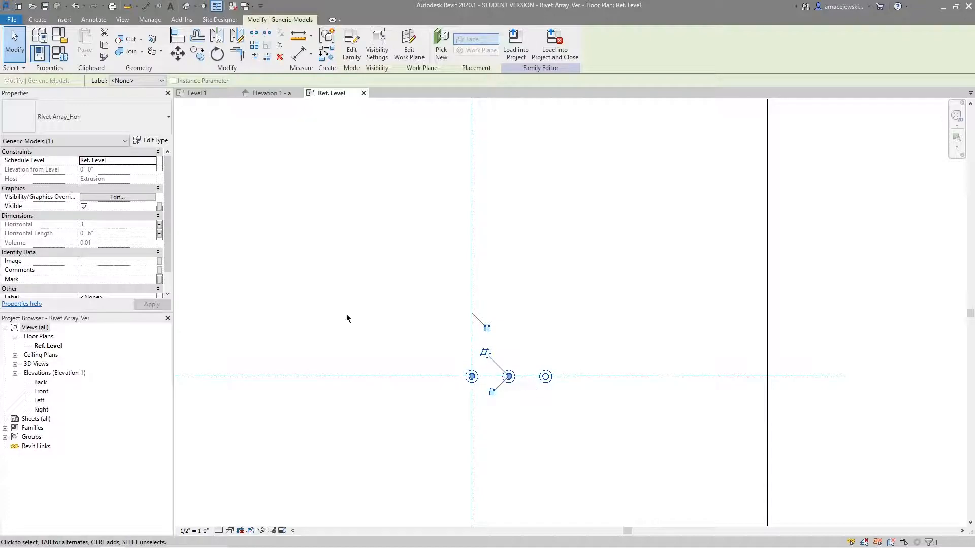
{"action": "left_click", "coordinate": [254, 44]}
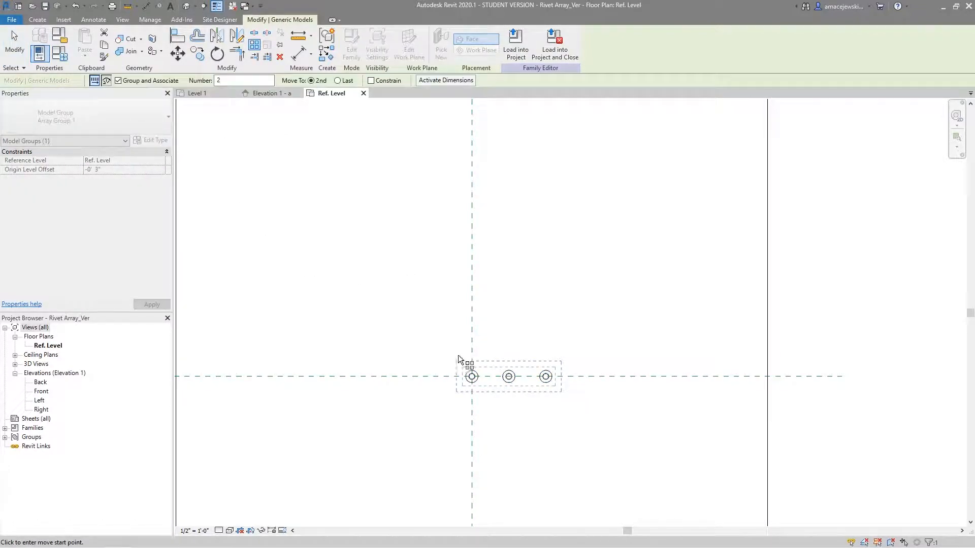
{"action": "left_click", "coordinate": [573, 376]}
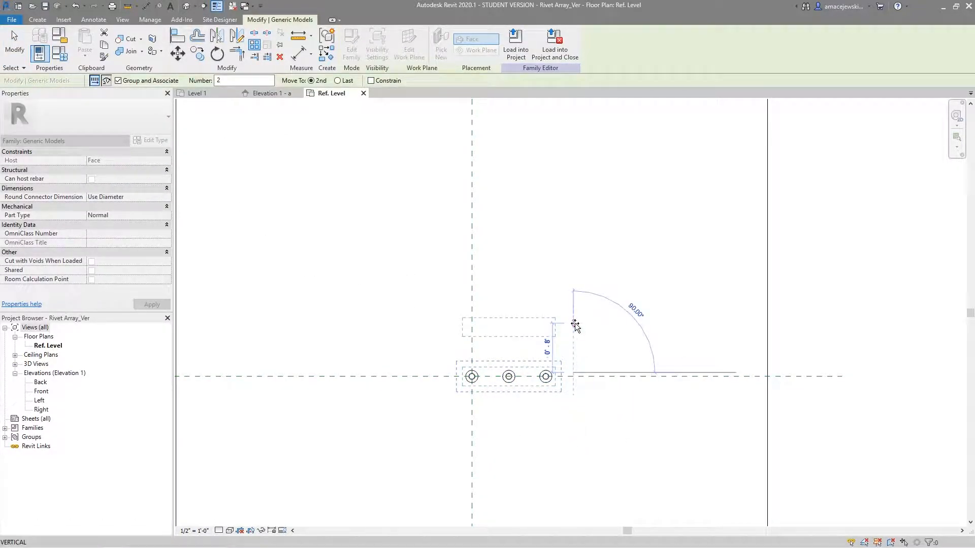
{"action": "type", "text": ".5"}
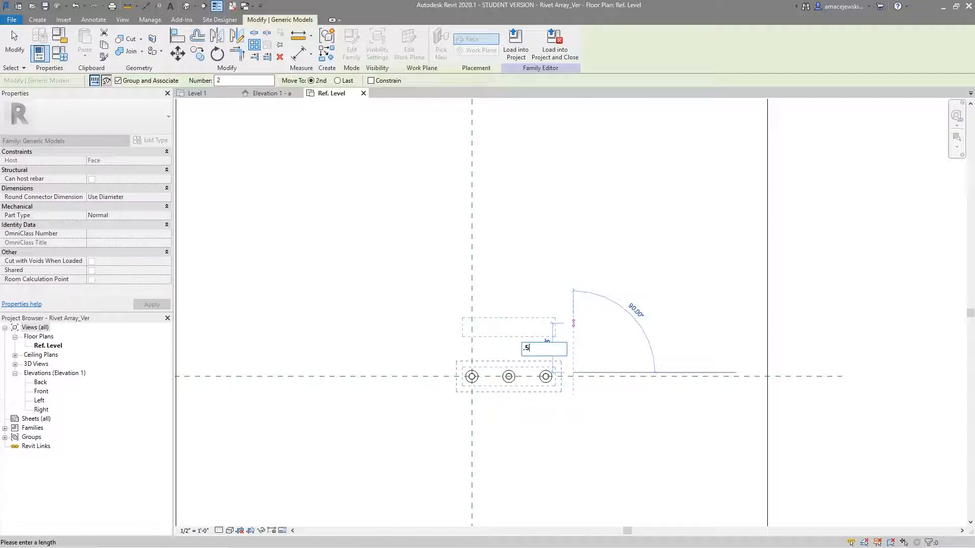
{"action": "key", "text": "Return"}
{"action": "type", "text": "3"}
{"action": "key", "text": "Return"}
{"action": "left_click", "coordinate": [658, 294]}
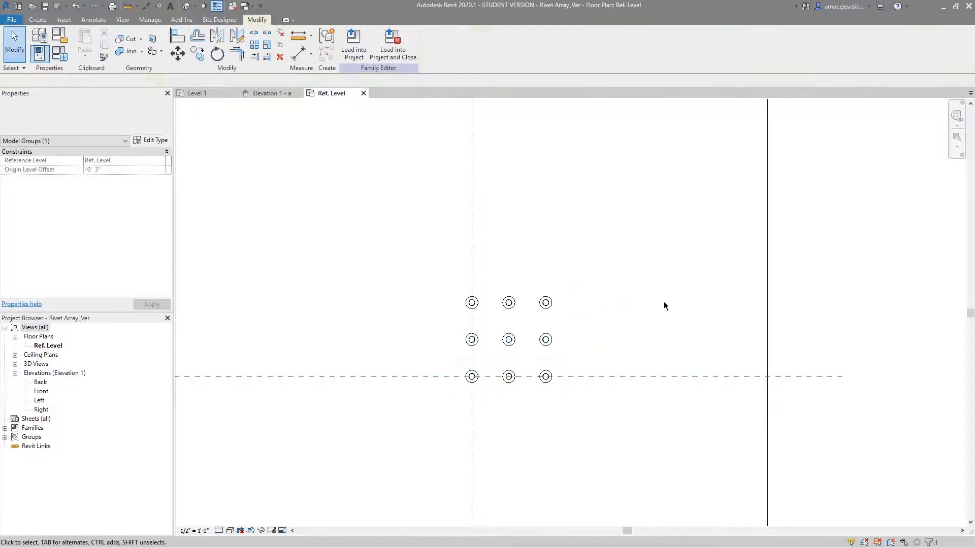
Label the vertical array's count with a new instance parameter named Vertical, grouped under Dimensions
{"action": "left_click", "coordinate": [486, 305]}
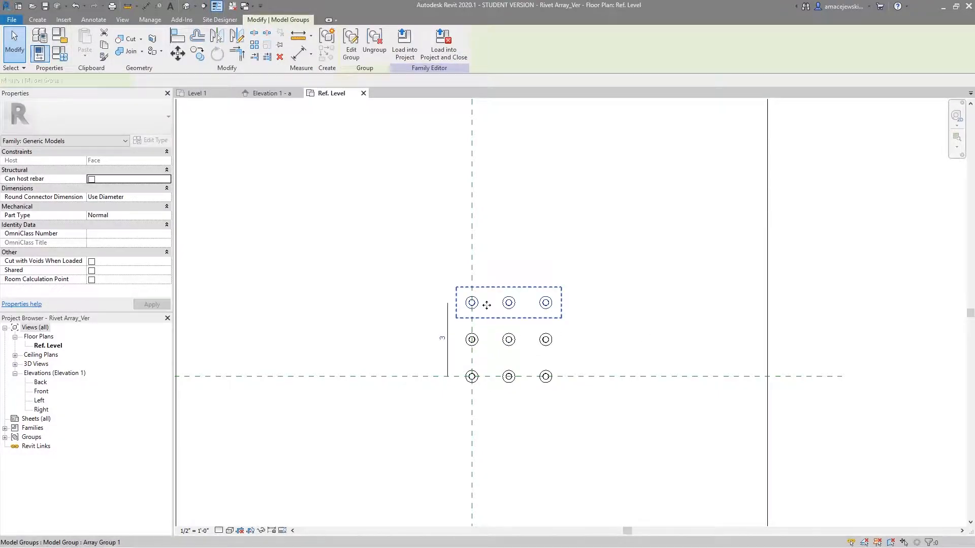
{"action": "left_click", "coordinate": [448, 338]}
{"action": "left_click", "coordinate": [178, 80]}
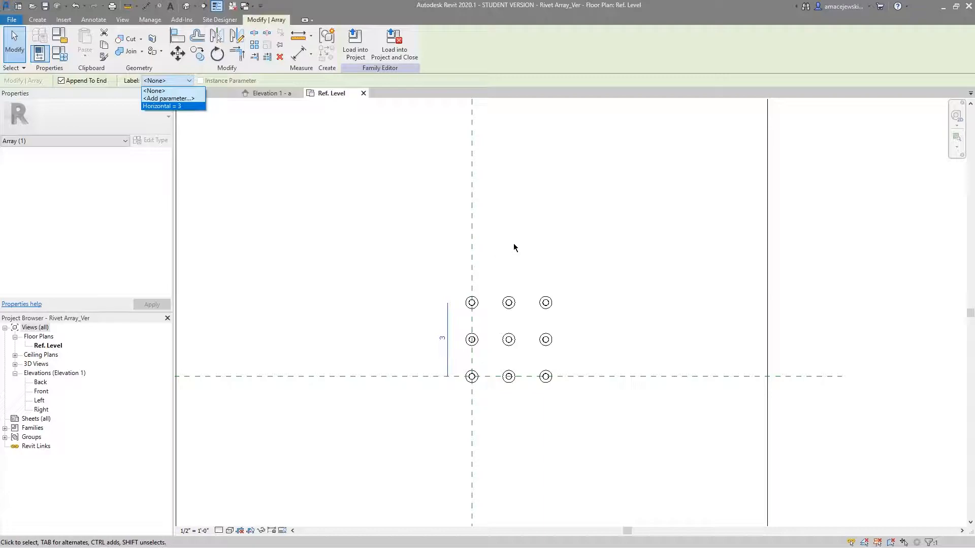
{"action": "left_click", "coordinate": [170, 99]}
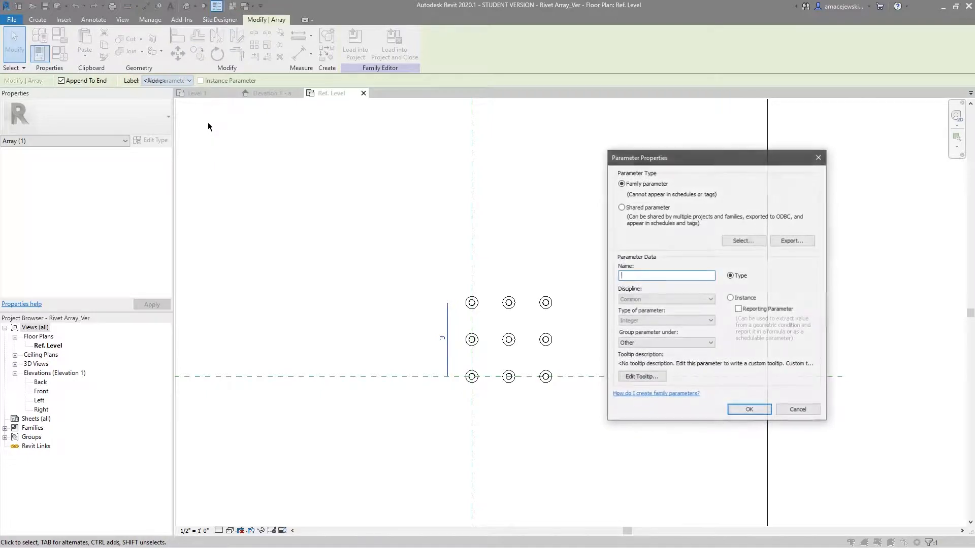
{"action": "left_click", "coordinate": [730, 298]}
{"action": "left_click", "coordinate": [665, 275]}
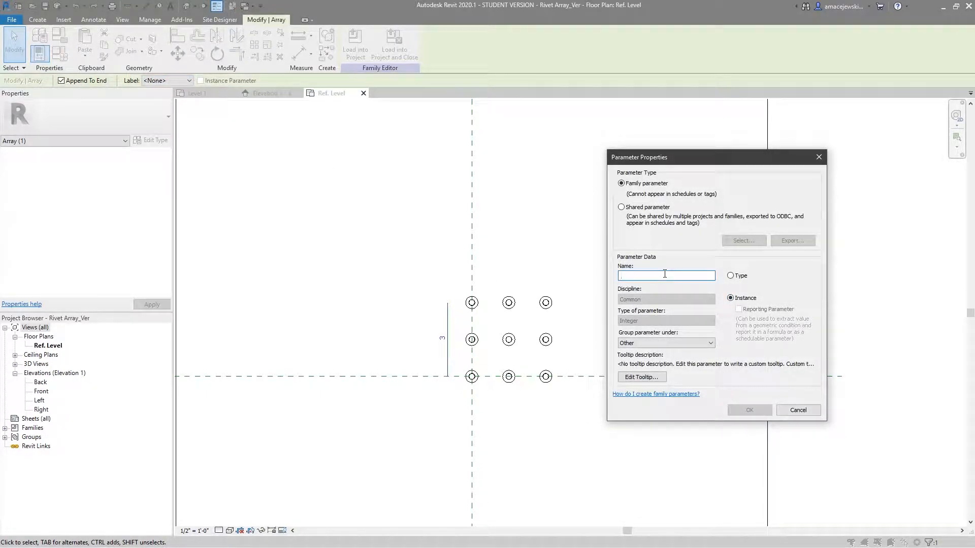
{"action": "type", "text": "Vertical Length"}
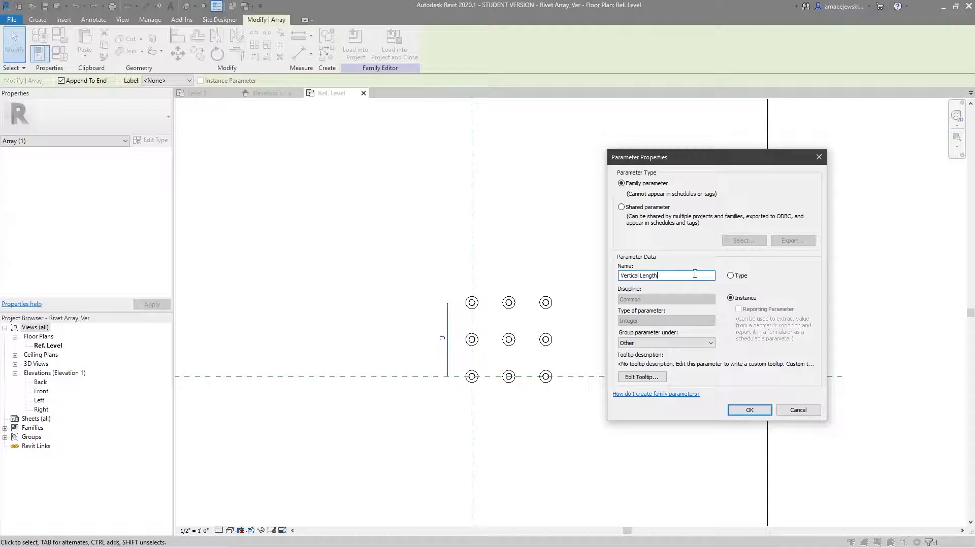
{"action": "key", "text": "BackSpace"}
{"action": "key", "text": "BackSpace"}
{"action": "key", "text": "BackSpace"}
{"action": "left_click", "coordinate": [640, 342]}
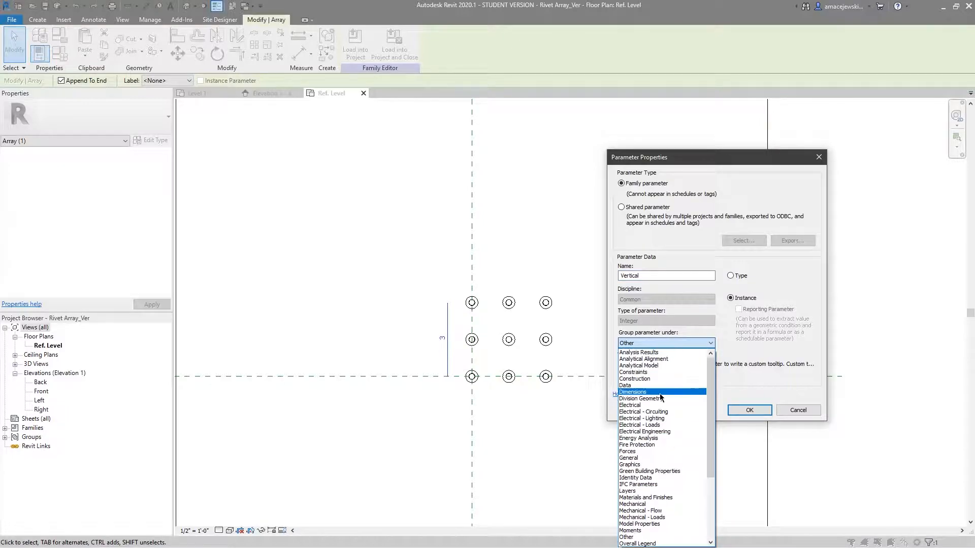
{"action": "left_click", "coordinate": [691, 398]}
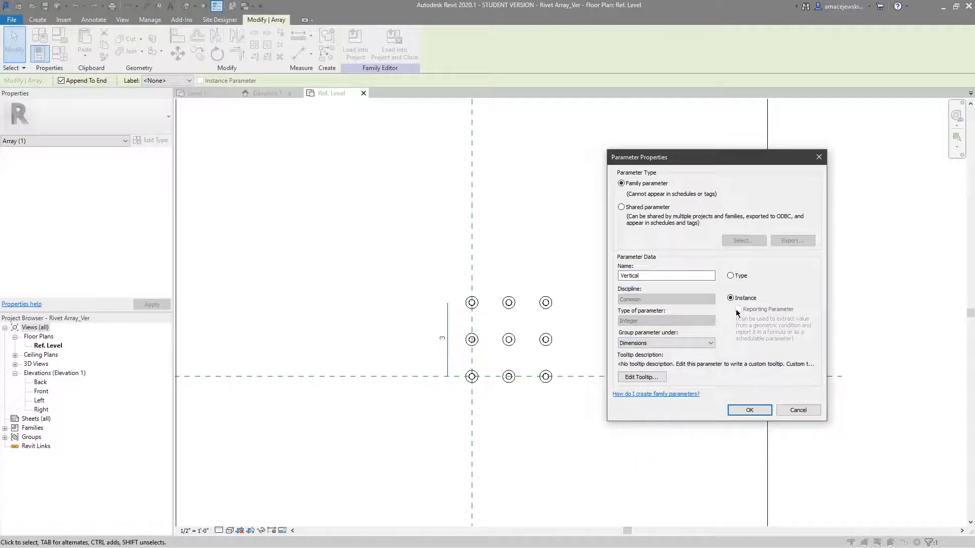
{"action": "left_click", "coordinate": [748, 410]}
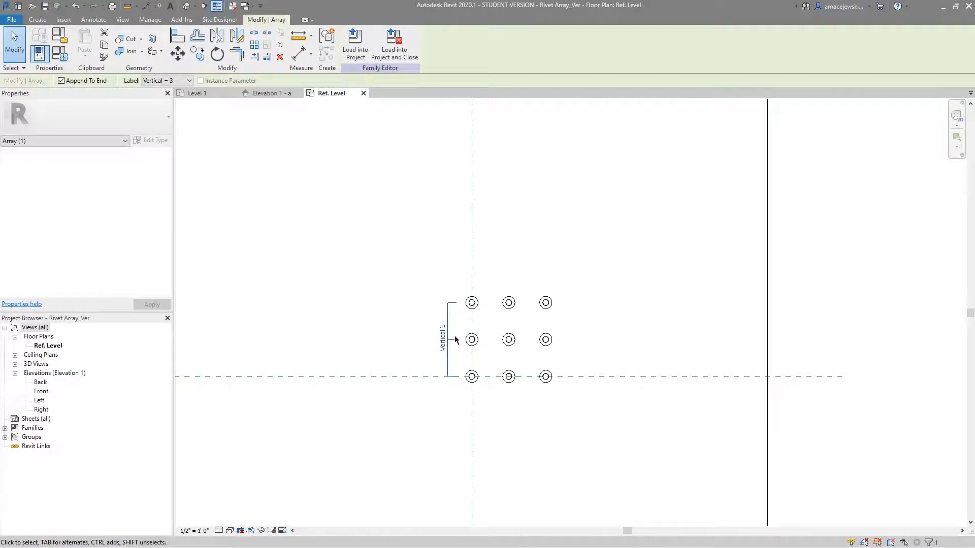
{"action": "left_click", "coordinate": [514, 264]}
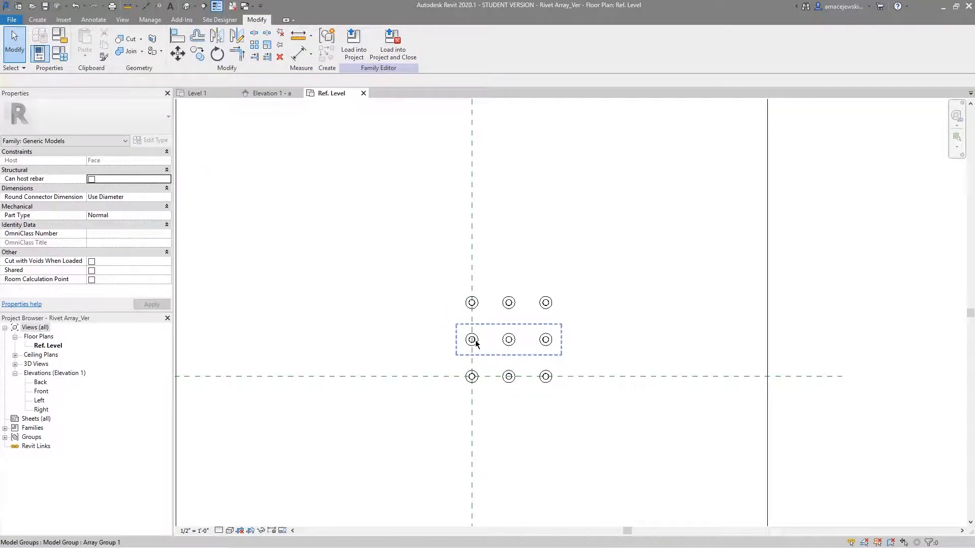
Draw a horizontal reference plane between the middle and upper rivet rows, extending past both ends of the rows
{"action": "left_click", "coordinate": [37, 19]}
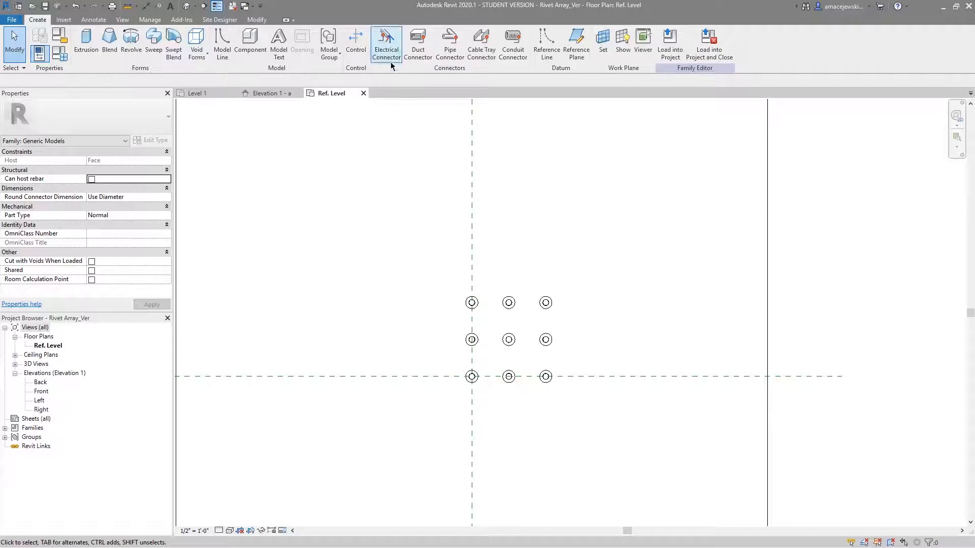
{"action": "left_click", "coordinate": [576, 42]}
{"action": "left_click", "coordinate": [370, 320]}
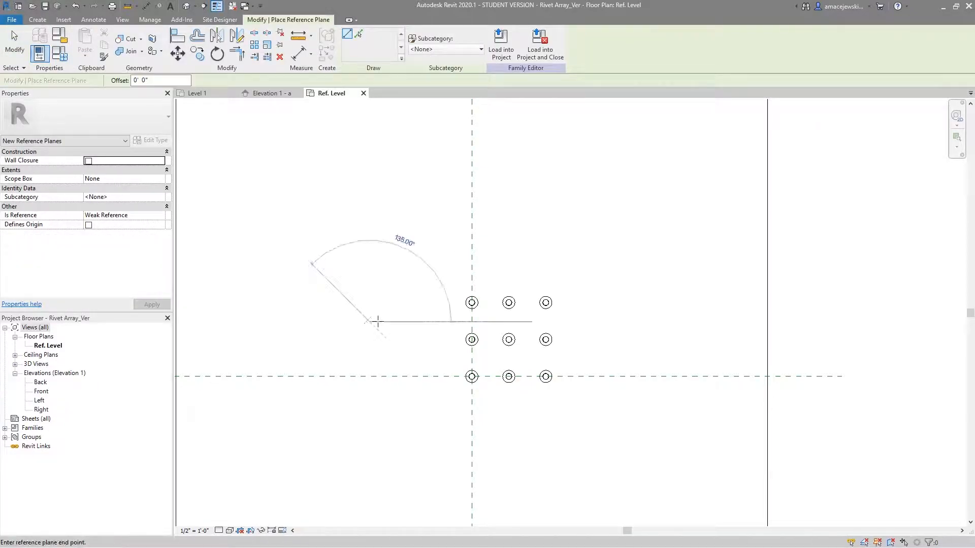
{"action": "left_click", "coordinate": [677, 321]}
{"action": "key", "text": "Escape"}
{"action": "key", "text": "Escape"}
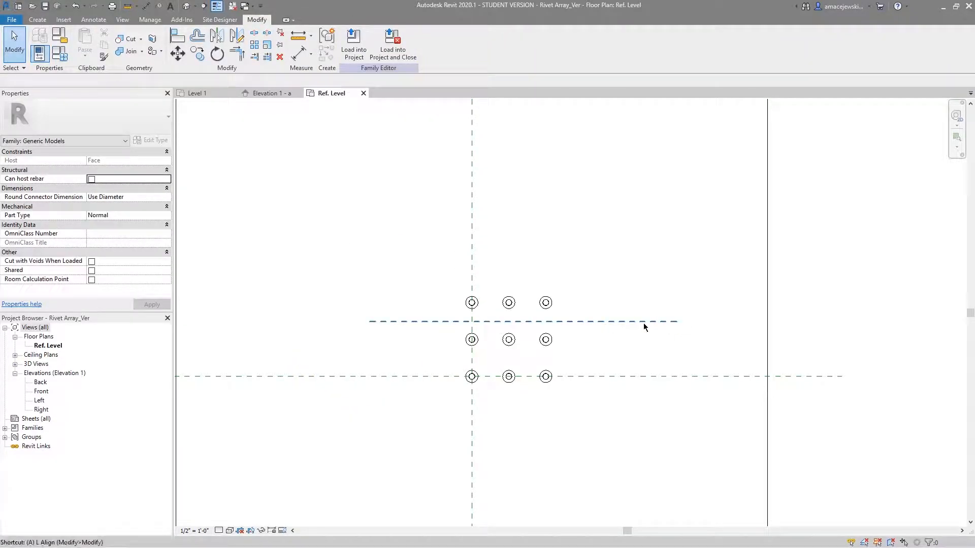
Align the middle rivet row to the new horizontal reference plane and lock the alignment
{"action": "key", "text": "a"}
{"action": "key", "text": "l"}
{"action": "left_click", "coordinate": [604, 321]}
{"action": "left_click", "coordinate": [517, 340]}
{"action": "left_click", "coordinate": [508, 337]}
{"action": "key", "text": "Escape"}
Dimension the distance between the horizontal center plane and the new reference plane, beside the rivet rows
{"action": "left_click", "coordinate": [298, 53]}
{"action": "left_click", "coordinate": [403, 377]}
{"action": "left_click", "coordinate": [416, 323]}
{"action": "left_click", "coordinate": [421, 342]}
{"action": "key", "text": "Escape"}
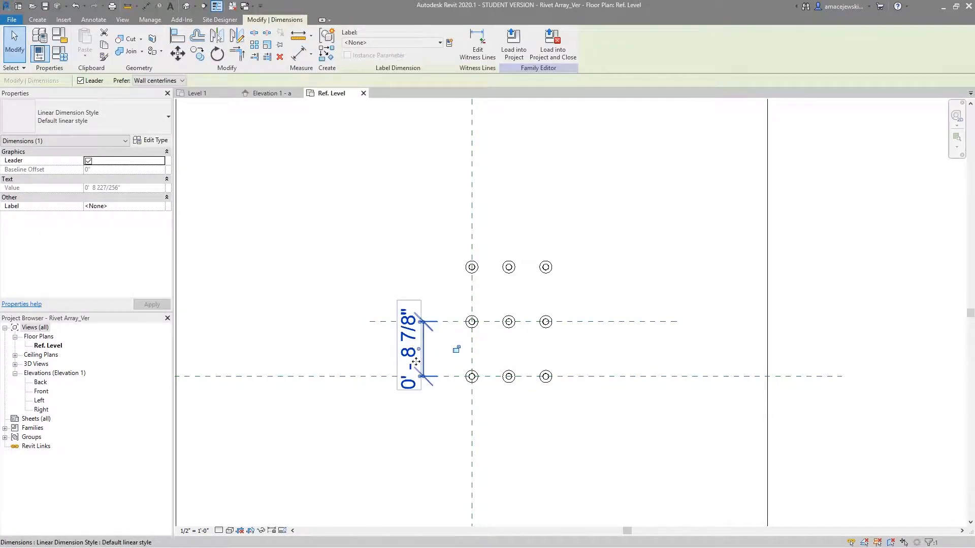
Label the dimension between the two horizontal reference planes with a new instance parameter named Vertical Length, grouped under Dimensions
{"action": "left_click", "coordinate": [450, 43]}
{"action": "type", "text": "Vertical Length"}
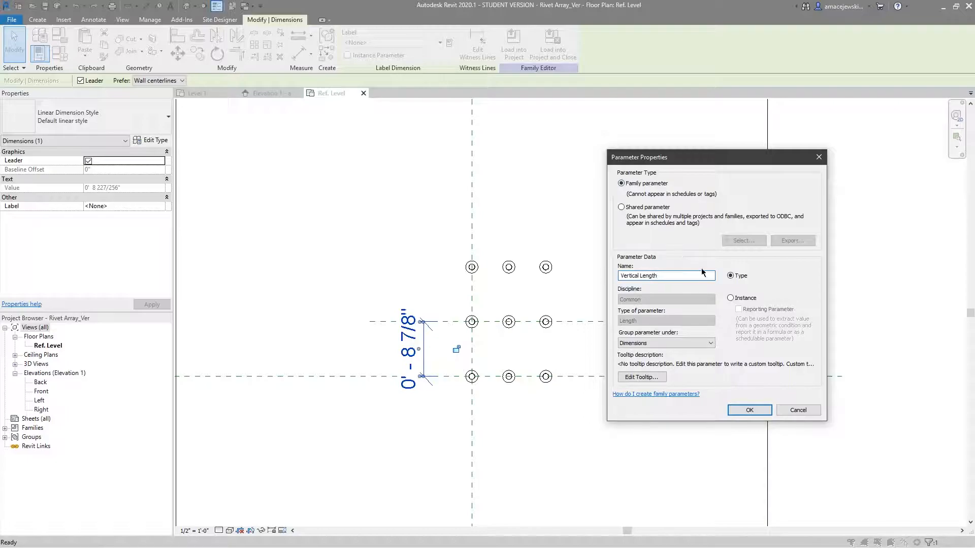
{"action": "left_click", "coordinate": [740, 301]}
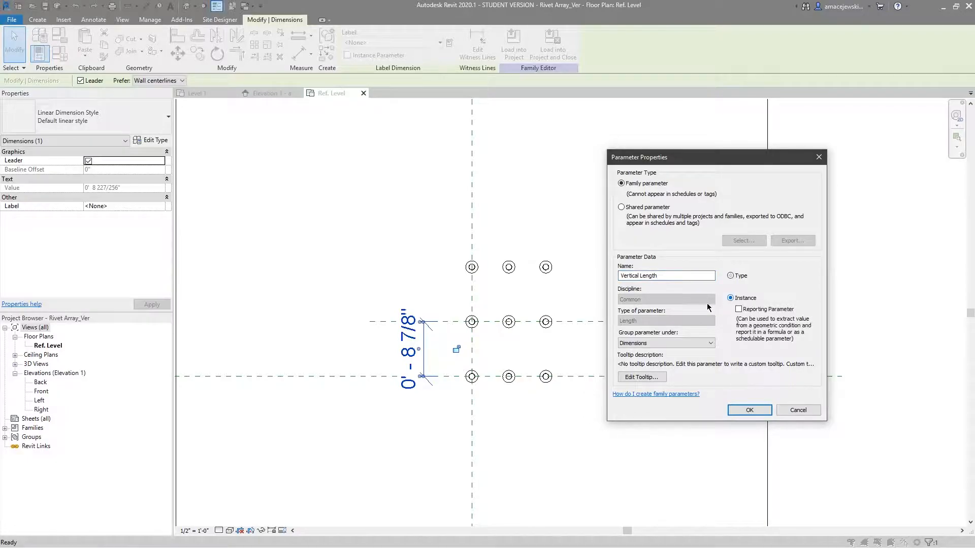
{"action": "left_click", "coordinate": [750, 410]}
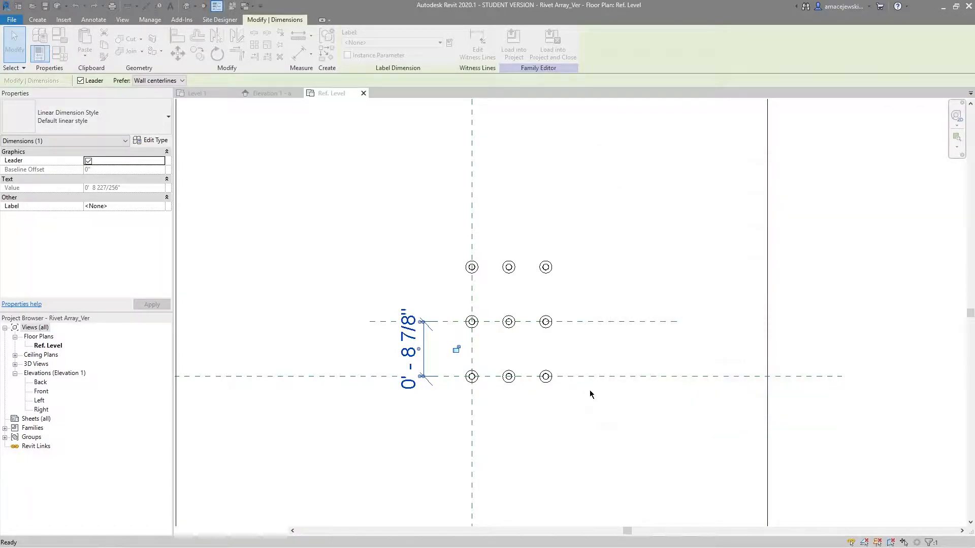
Set the Vertical Length dimension between the horizontal reference planes to 0.5 ft
{"action": "left_click", "coordinate": [599, 322]}
{"action": "left_click", "coordinate": [414, 350]}
{"action": "type", "text": ".5"}
{"action": "key", "text": "Return"}
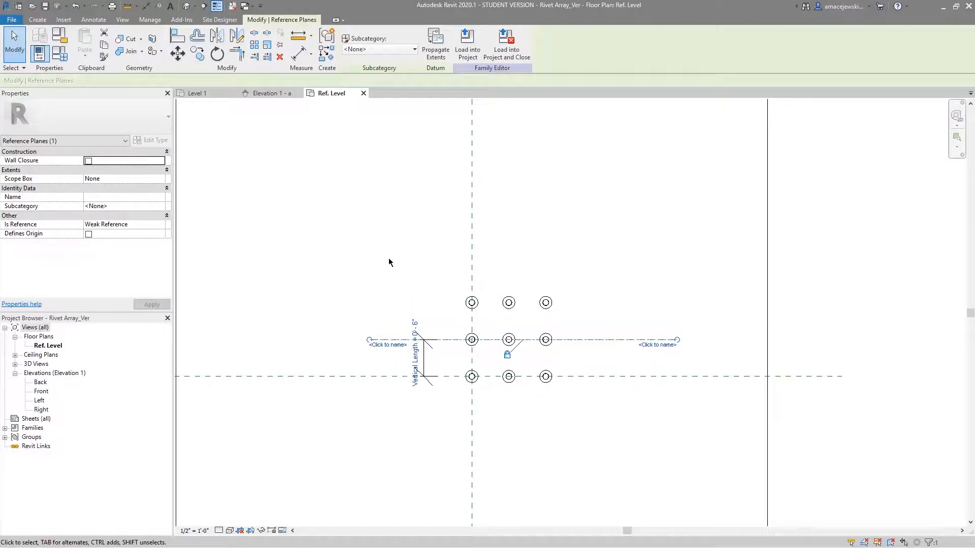
{"action": "left_click", "coordinate": [393, 255]}
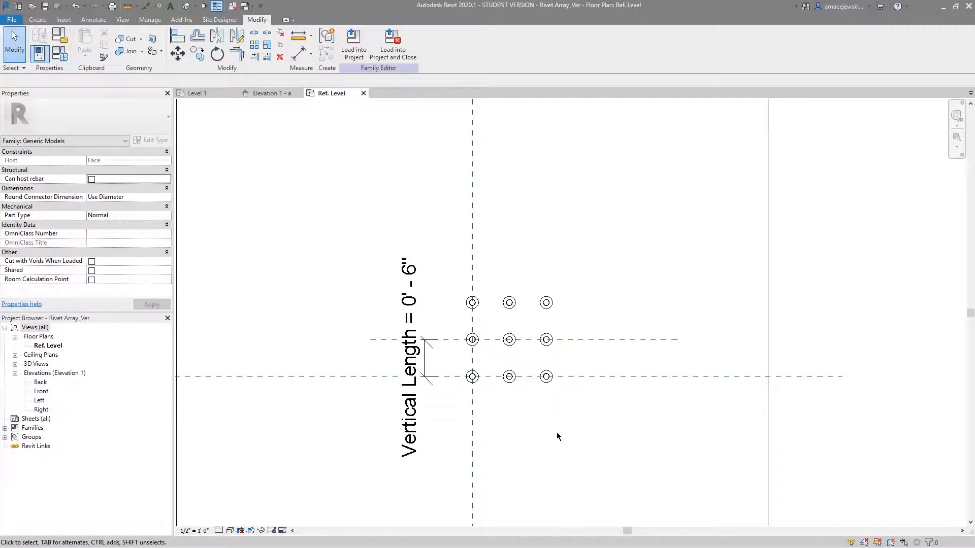
Align the upper end of the rivet array to the vertical center reference plane and lock the alignment
{"action": "key", "text": "a"}
{"action": "key", "text": "l"}
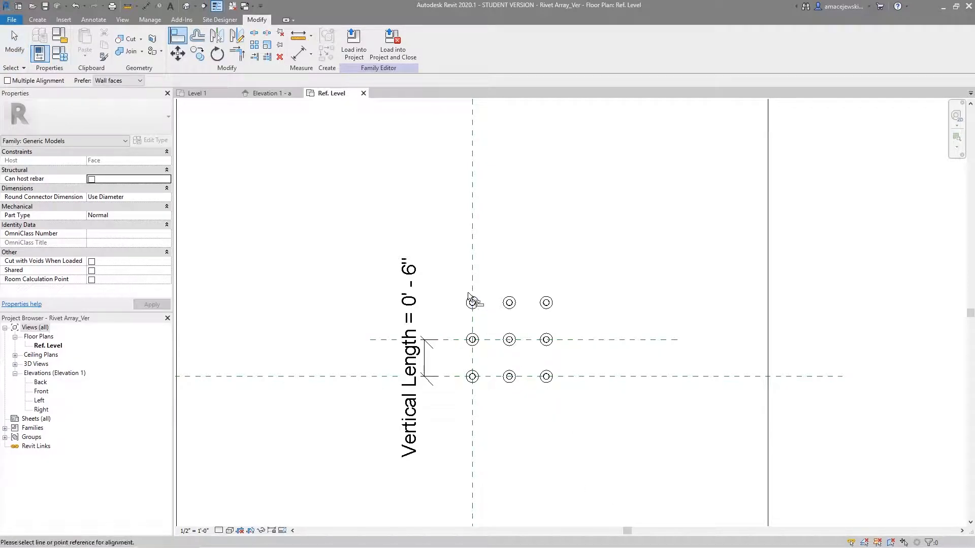
{"action": "left_click", "coordinate": [472, 272]}
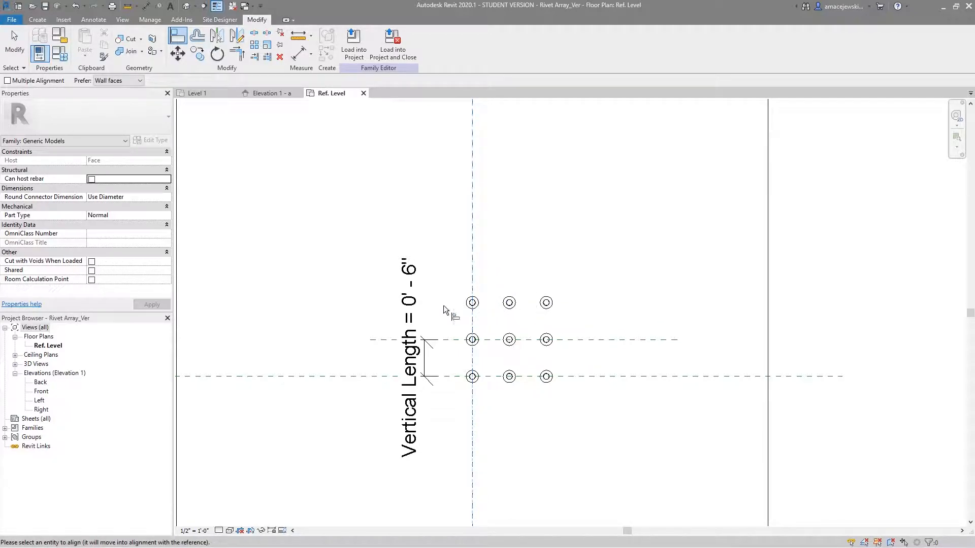
{"action": "left_click", "coordinate": [473, 303]}
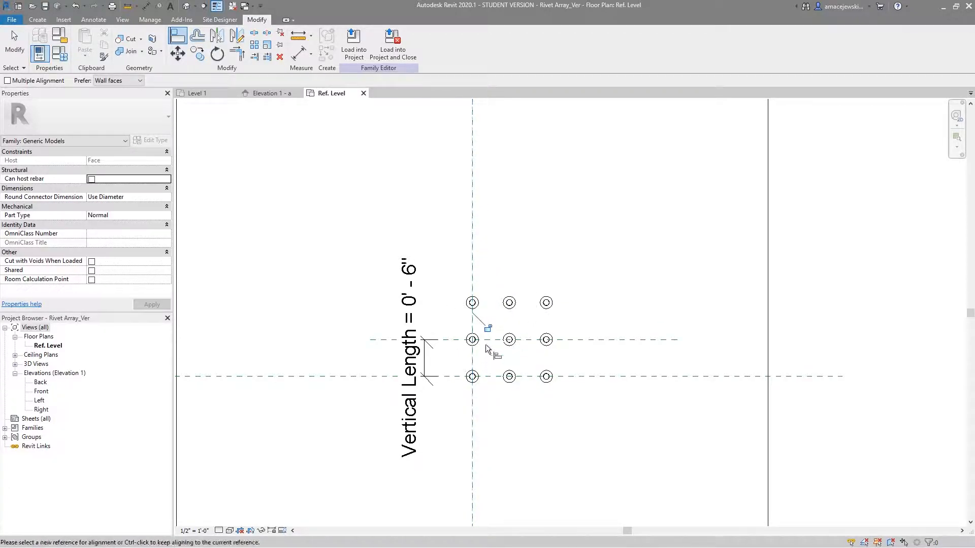
{"action": "key", "text": "Escape"}
{"action": "key", "text": "Escape"}
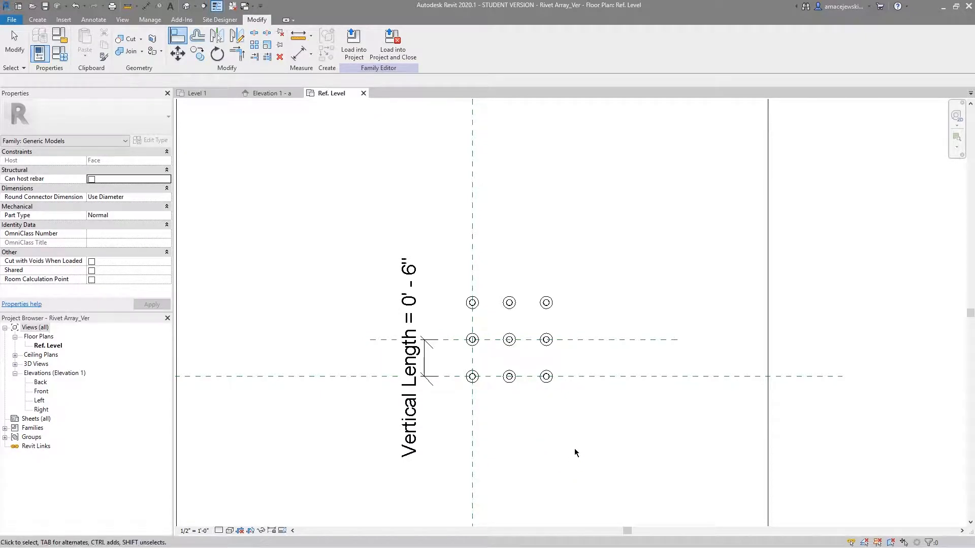
Try a Vertical Length of 0.75 ft between the horizontal reference planes to test the row spacing
{"action": "left_click", "coordinate": [440, 340]}
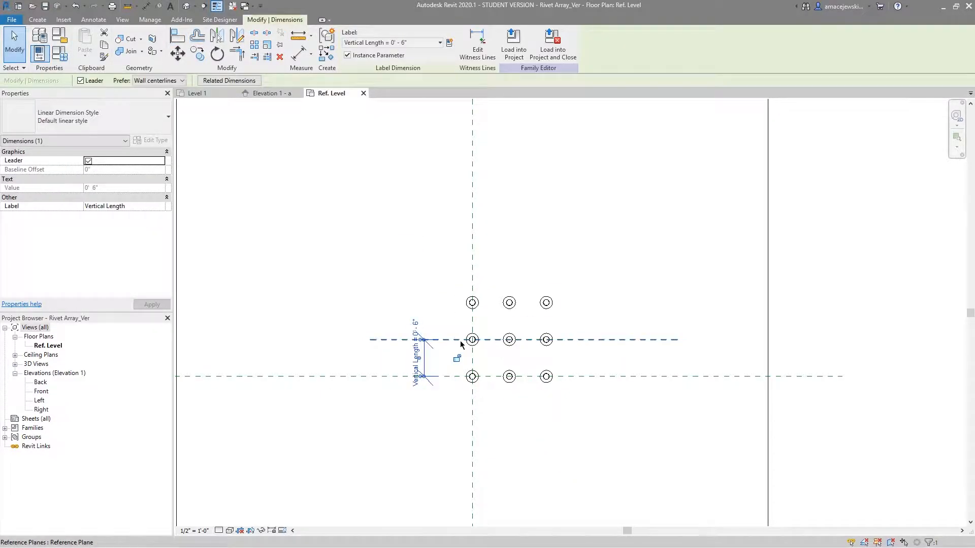
{"action": "left_click", "coordinate": [421, 340]}
{"action": "left_click", "coordinate": [415, 359]}
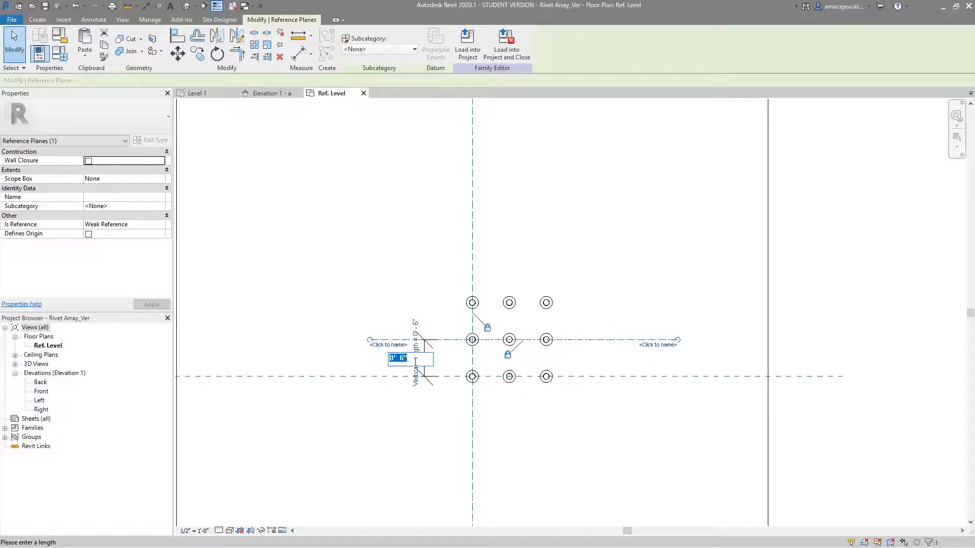
{"action": "type", "text": ".75"}
{"action": "key", "text": "Return"}
{"action": "left_click", "coordinate": [617, 273]}
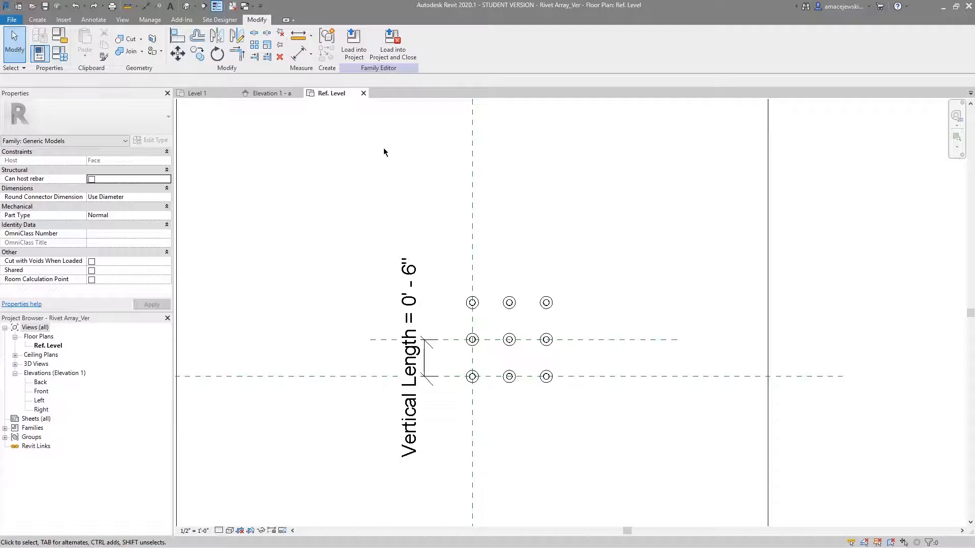
Load the family into the Array project and place one Rivet Array_Ver on the wall in Elevation 1 - a, below Level 2
{"action": "left_click", "coordinate": [392, 45]}
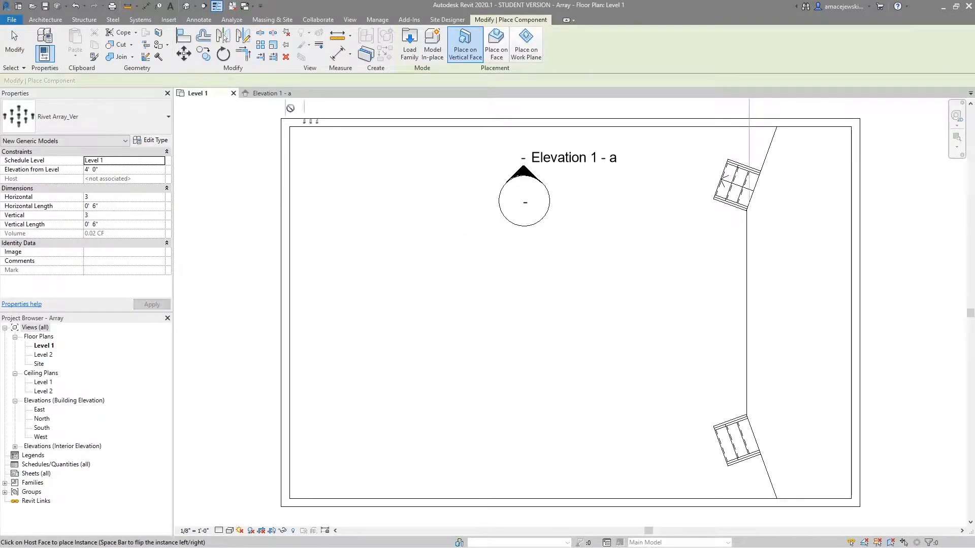
{"action": "left_click", "coordinate": [278, 93]}
{"action": "scroll", "coordinate": [530, 365], "scroll_direction": "up", "scroll_amount": 5}
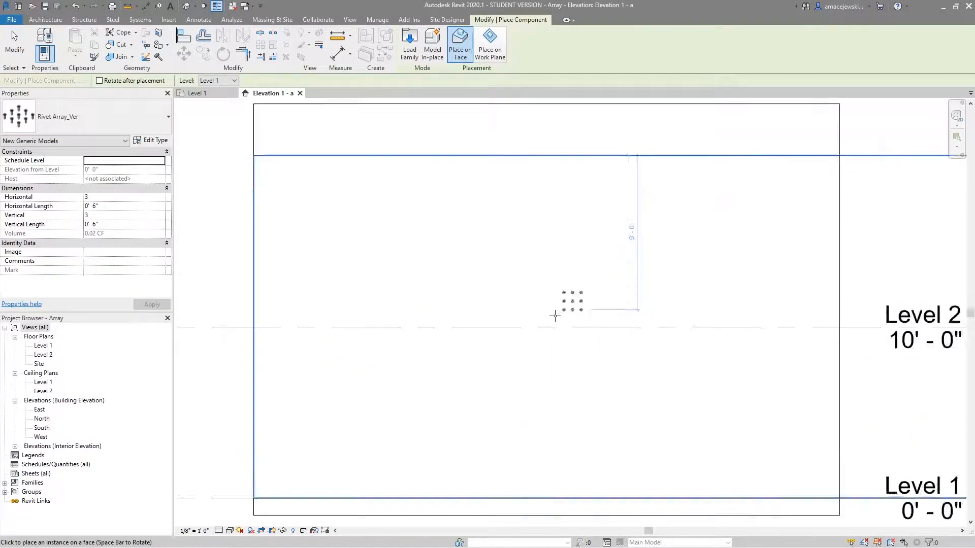
{"action": "scroll", "coordinate": [509, 399], "scroll_direction": "down", "scroll_amount": 4}
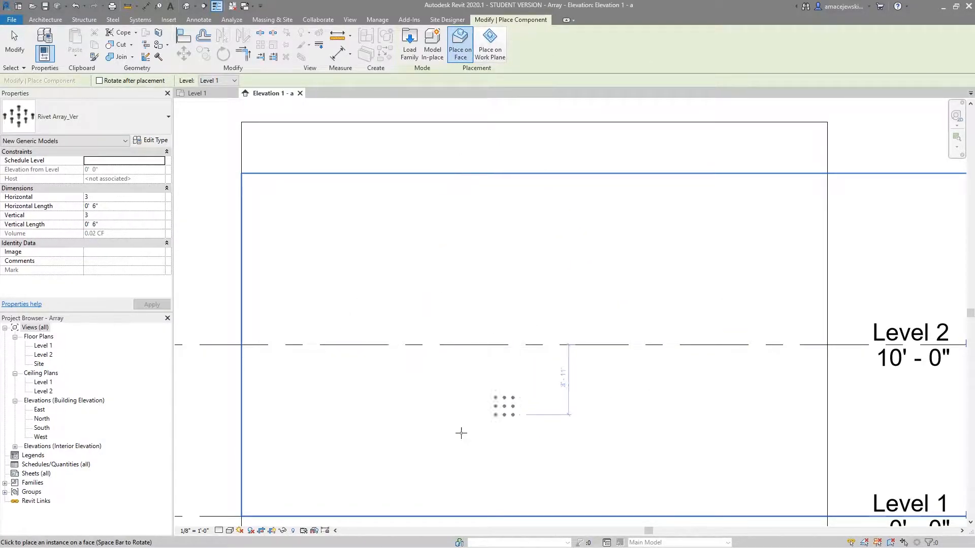
{"action": "left_click", "coordinate": [398, 397]}
{"action": "middle_click_drag", "start_coordinate": [439, 434], "coordinate": [444, 400]}
{"action": "key", "text": "Escape"}
{"action": "key", "text": "Escape"}
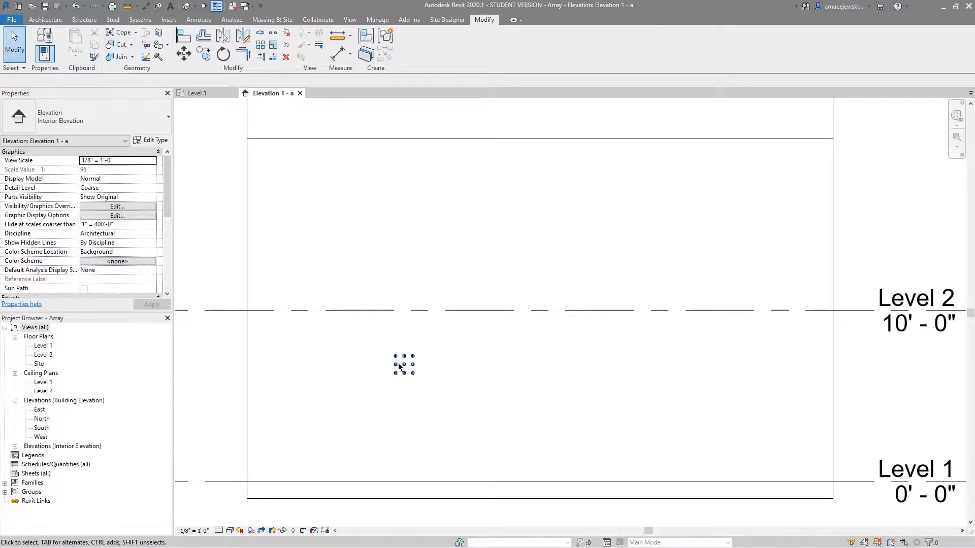
Set the placed rivet array's Horizontal count to 6 and its Vertical count to 9
{"action": "scroll", "coordinate": [406, 370], "scroll_direction": "up", "scroll_amount": 4}
{"action": "left_click", "coordinate": [407, 368]}
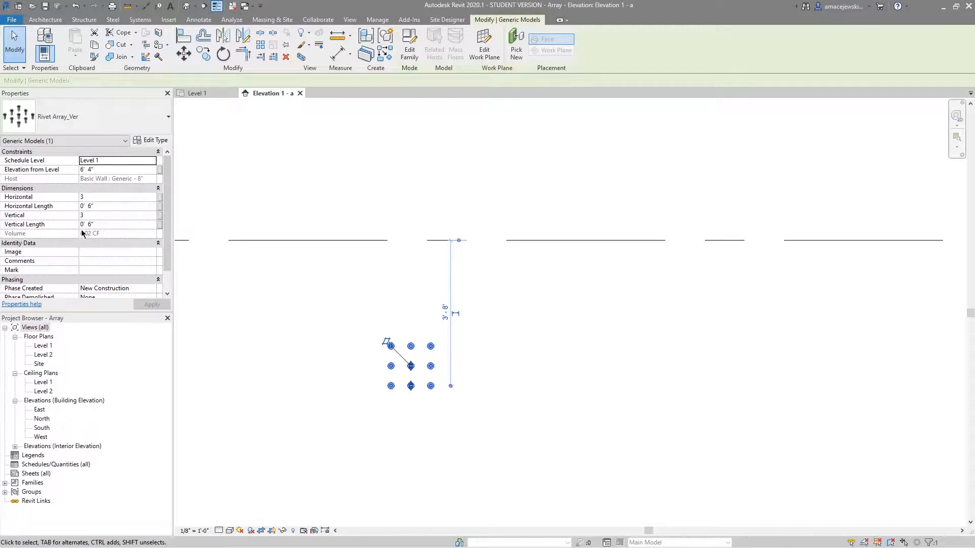
{"action": "left_click", "coordinate": [118, 196]}
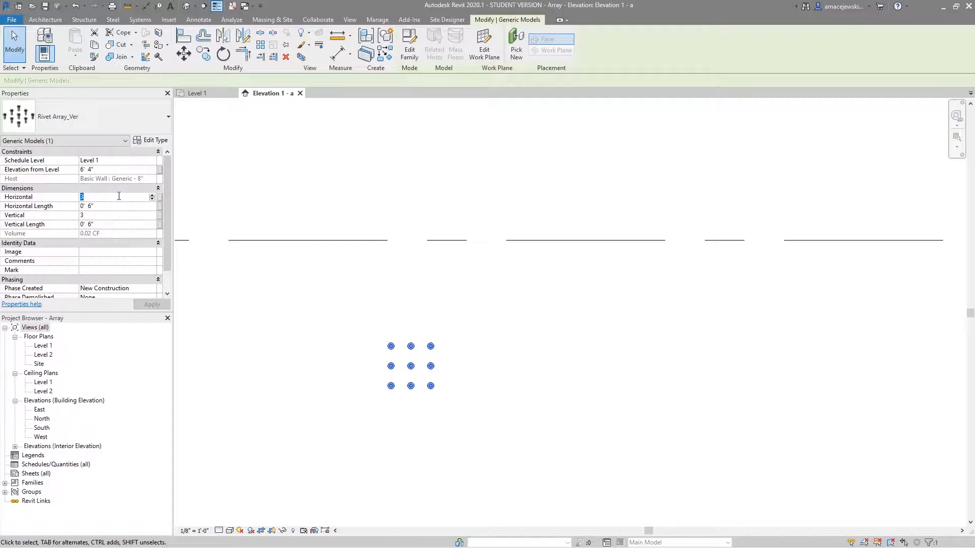
{"action": "type", "text": "6"}
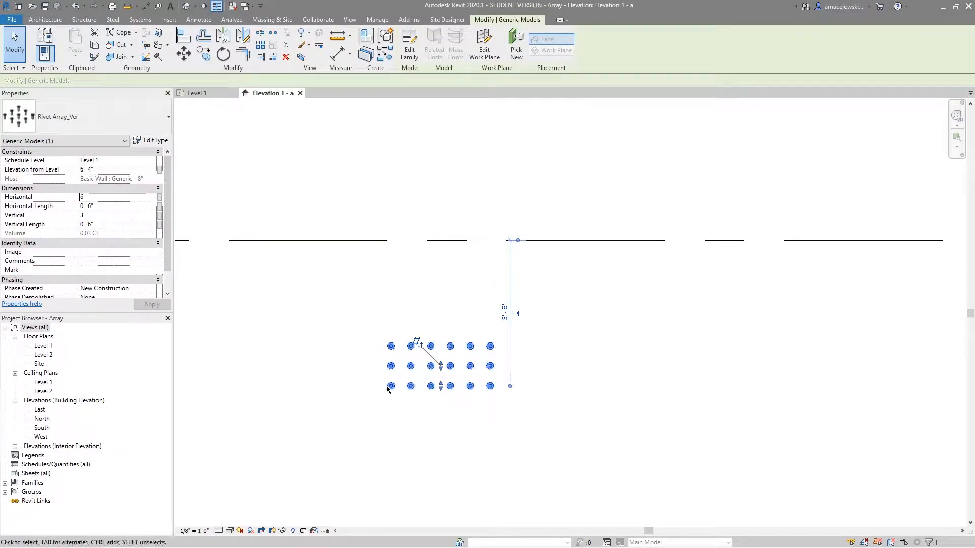
{"action": "left_click", "coordinate": [139, 215]}
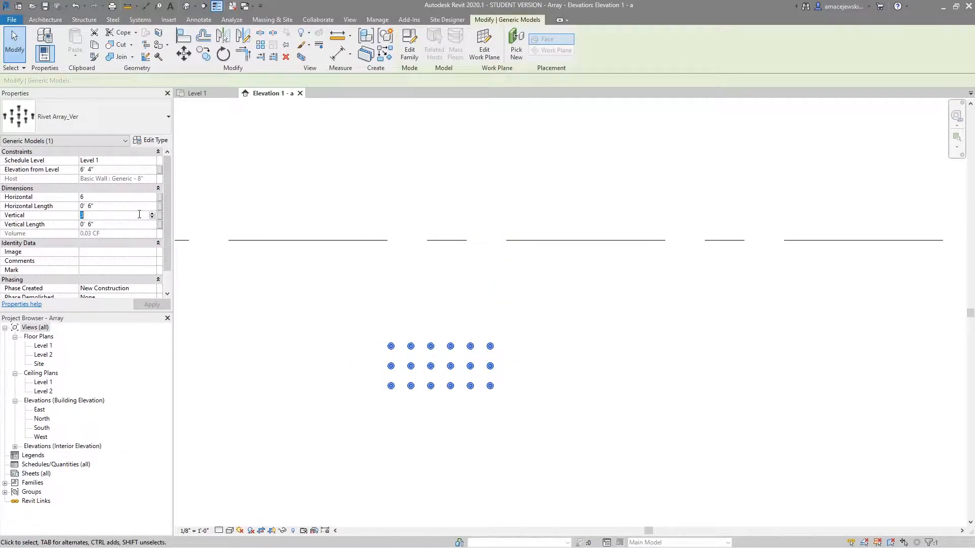
{"action": "type", "text": "98"}
Move the rivet array about 1' 3" down the wall so all rows sit below Level 2
{"action": "middle_click_drag", "start_coordinate": [539, 365], "coordinate": [557, 373]}
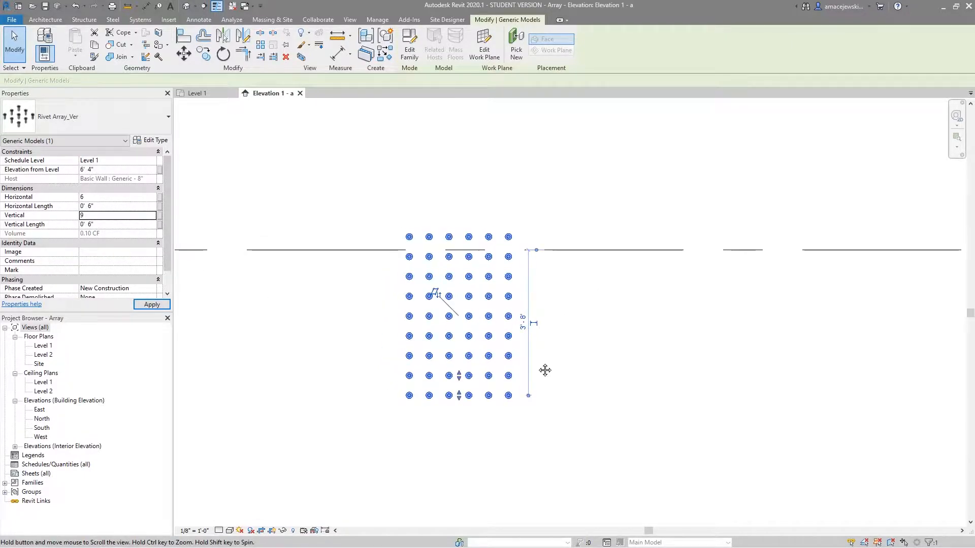
{"action": "left_click_drag", "start_coordinate": [487, 337], "coordinate": [487, 386]}
{"action": "middle_click_drag", "start_coordinate": [573, 397], "coordinate": [566, 369]}
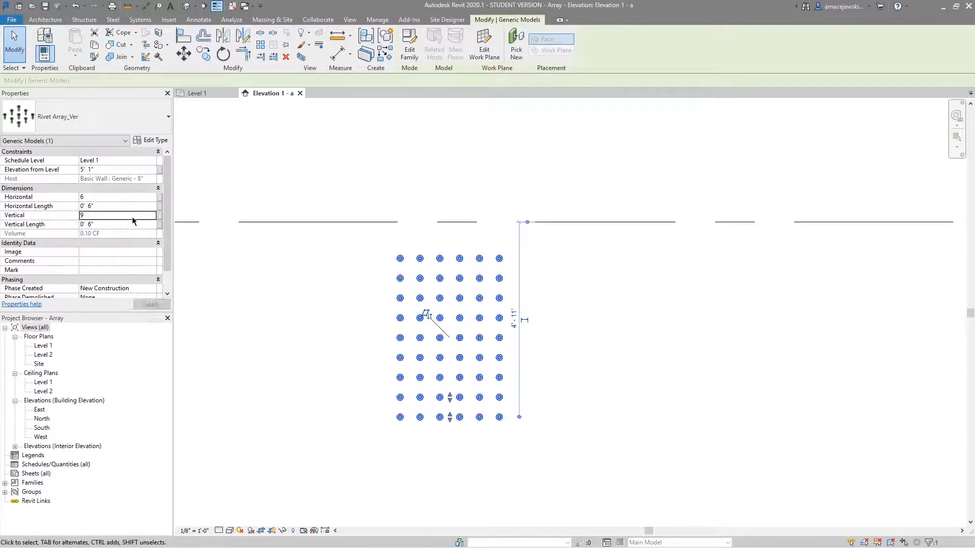
Set the placed rivet array's Horizontal Length to 1 ft
{"action": "left_click", "coordinate": [115, 206]}
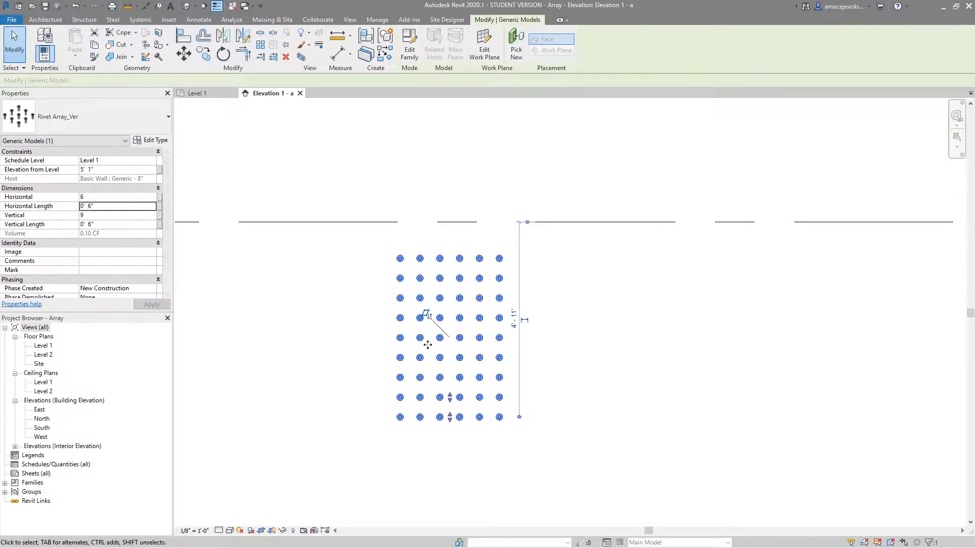
{"action": "left_click", "coordinate": [125, 207]}
{"action": "type", "text": "1"}
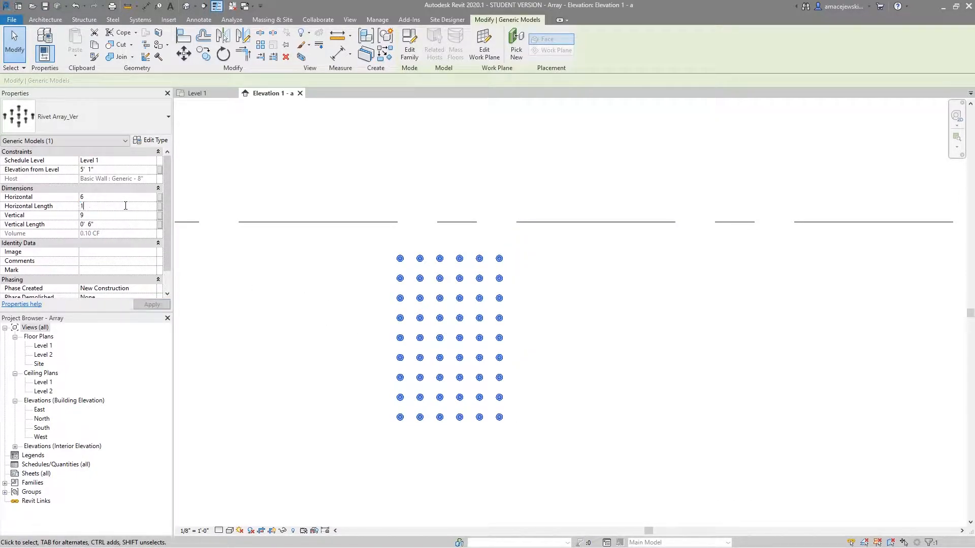
{"action": "left_click", "coordinate": [464, 375]}
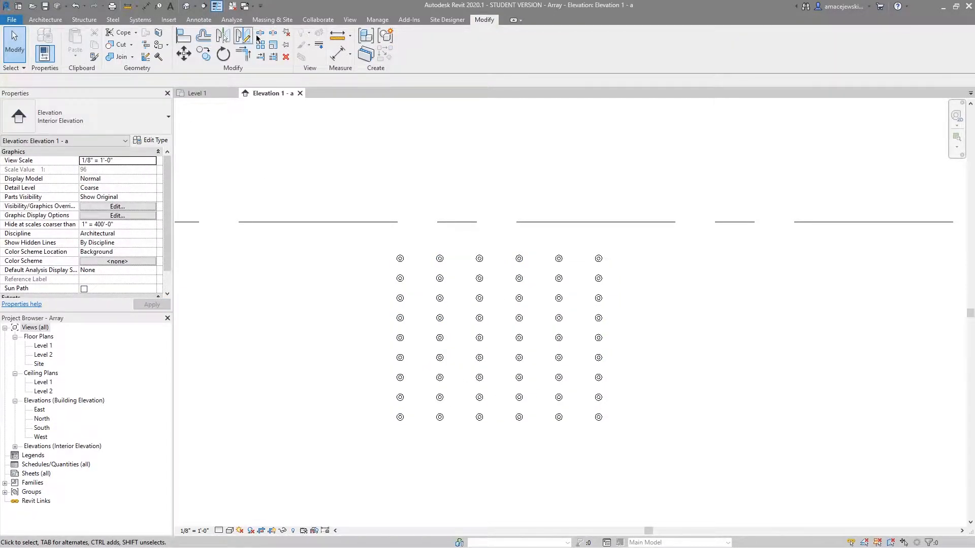
Add an aligned dimension between the two lowest rivet rows, placed beside the array
{"action": "left_click", "coordinate": [337, 53]}
{"action": "left_click", "coordinate": [408, 417]}
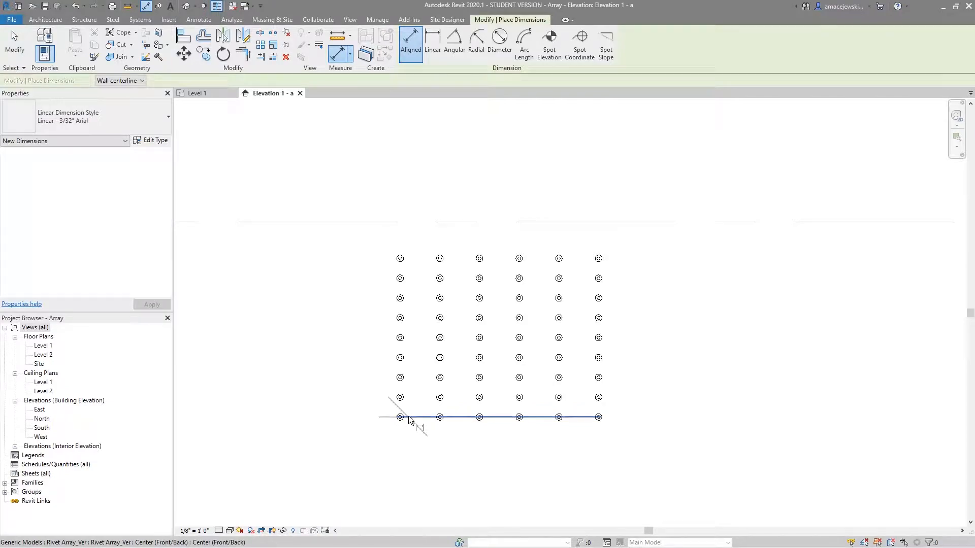
{"action": "left_click", "coordinate": [407, 397]}
{"action": "left_click", "coordinate": [332, 370]}
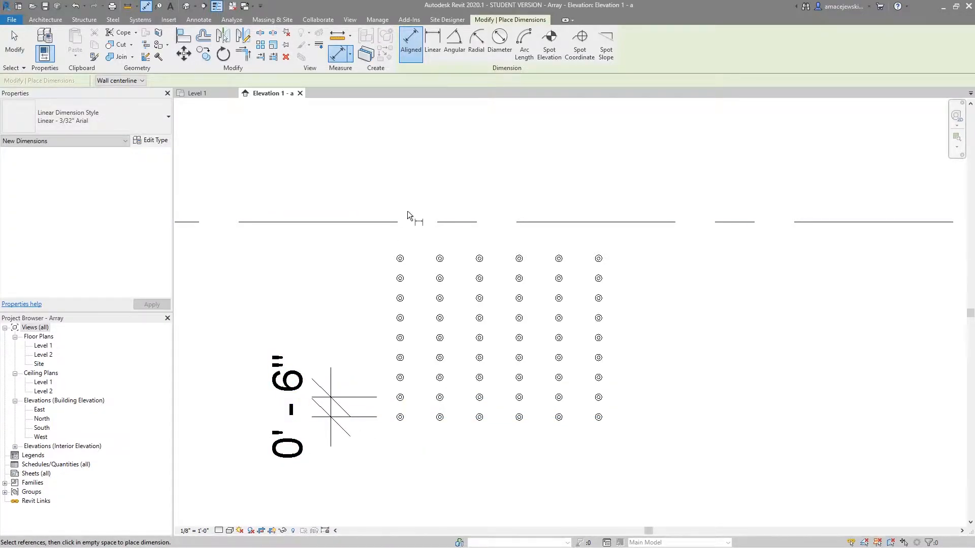
Try to dimension the horizontal spacing between the first two rivet columns
{"action": "left_click", "coordinate": [400, 269]}
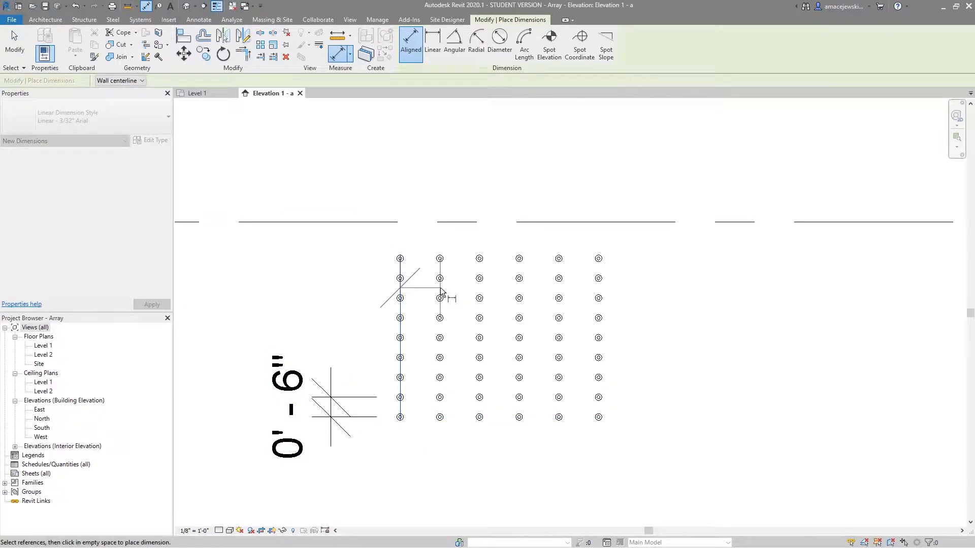
{"action": "scroll", "coordinate": [440, 286], "scroll_direction": "down", "scroll_amount": 1}
{"action": "key", "text": "Escape"}
{"action": "key", "text": "Escape"}
{"action": "scroll", "coordinate": [400, 309], "scroll_direction": "up", "scroll_amount": 1}
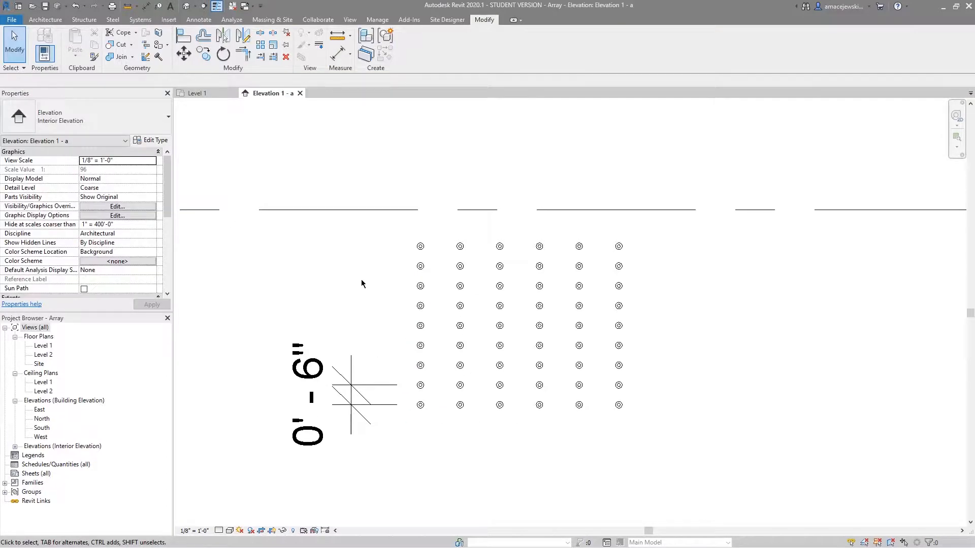
{"action": "left_click", "coordinate": [421, 293]}
{"action": "left_click", "coordinate": [439, 343]}
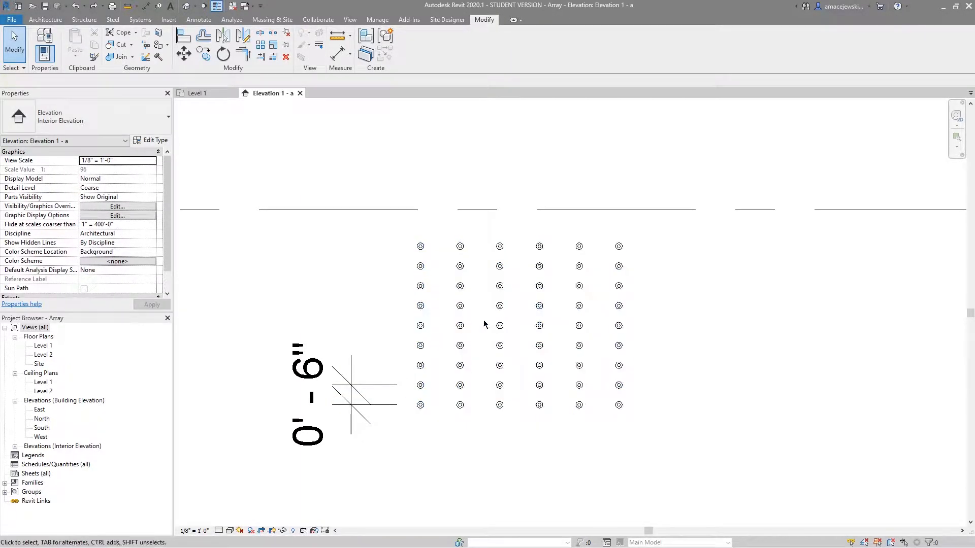
Open the placed Rivet Array_Ver family for editing and show its Ref. Level floor plan
{"action": "left_click", "coordinate": [420, 325]}
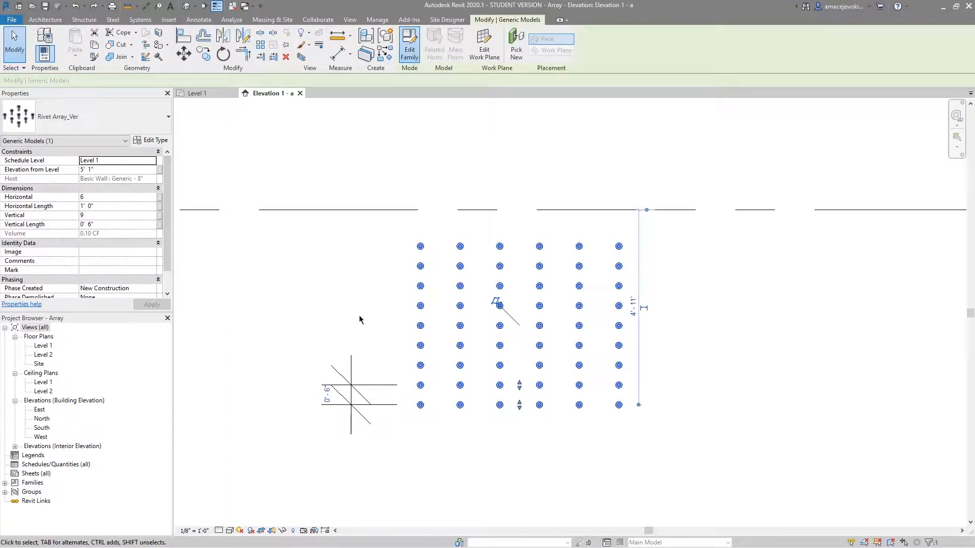
{"action": "double_click", "coordinate": [511, 284]}
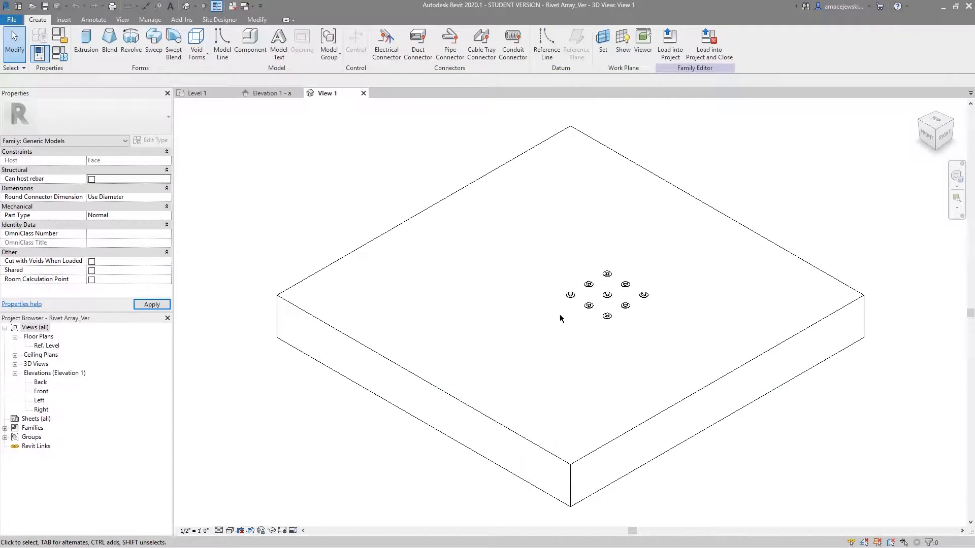
{"action": "double_click", "coordinate": [48, 345]}
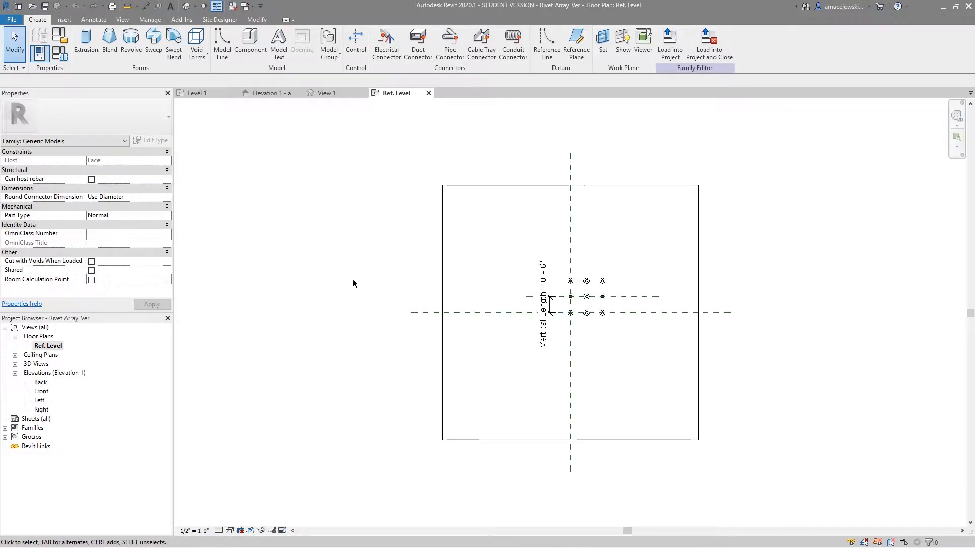
Draw a vertical reference plane through the rivet array, about 7 3/4 inches from the first rivet column and just past the second
{"action": "scroll", "coordinate": [598, 291], "scroll_direction": "up", "scroll_amount": 5}
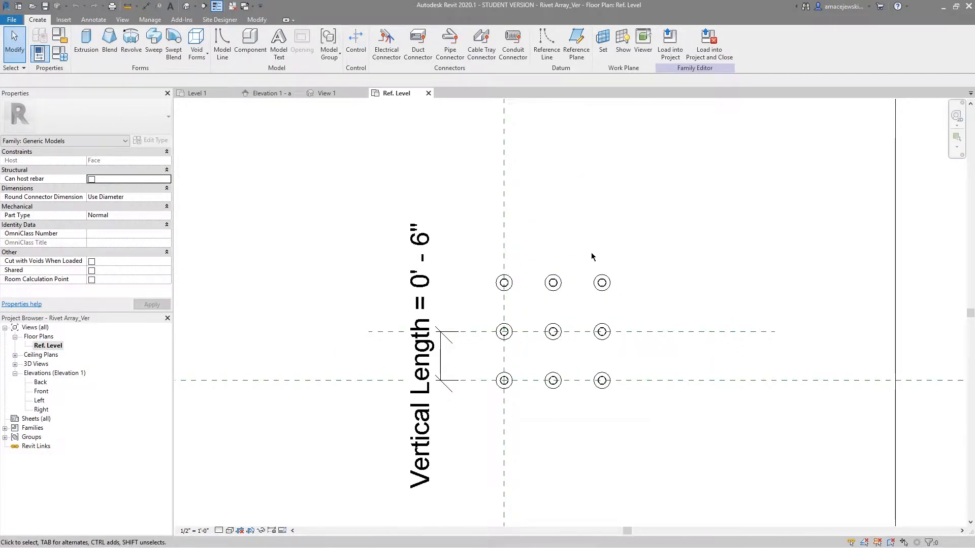
{"action": "scroll", "coordinate": [592, 261], "scroll_direction": "up", "scroll_amount": 1}
{"action": "key", "text": "r"}
{"action": "key", "text": "p"}
{"action": "left_click", "coordinate": [532, 181]}
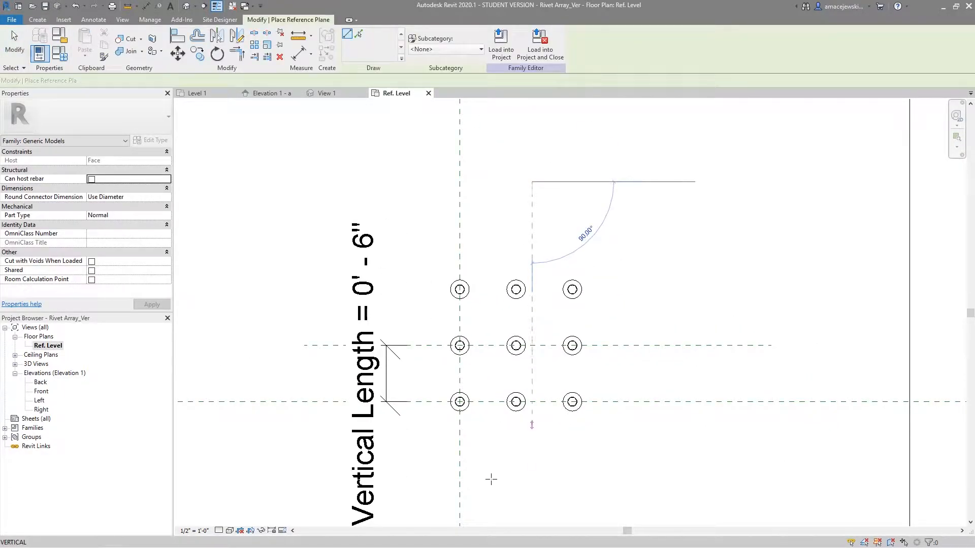
{"action": "left_click", "coordinate": [532, 481]}
{"action": "key", "text": "Escape"}
{"action": "key", "text": "Escape"}
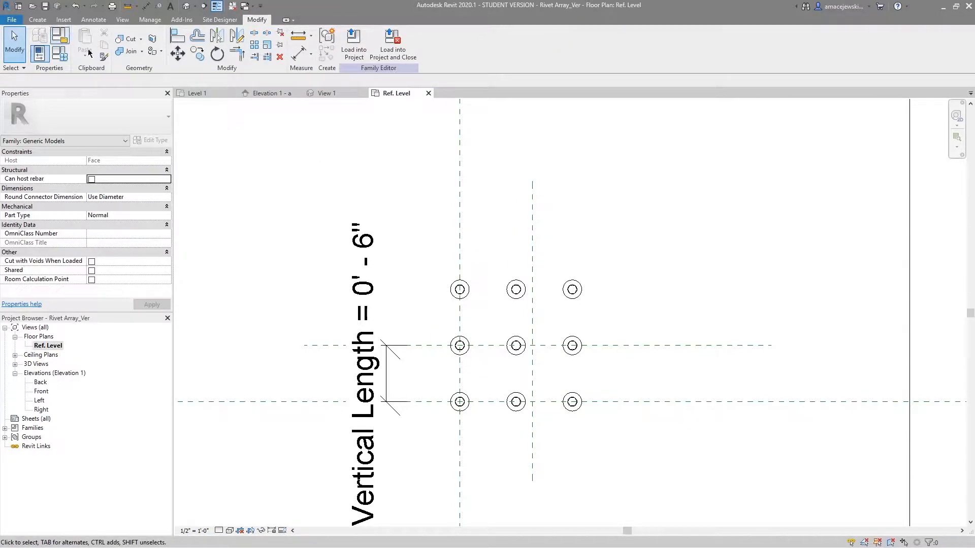
Add an aligned dimension between the vertical center plane and the new reference plane, placed above the rivets
{"action": "left_click", "coordinate": [299, 54]}
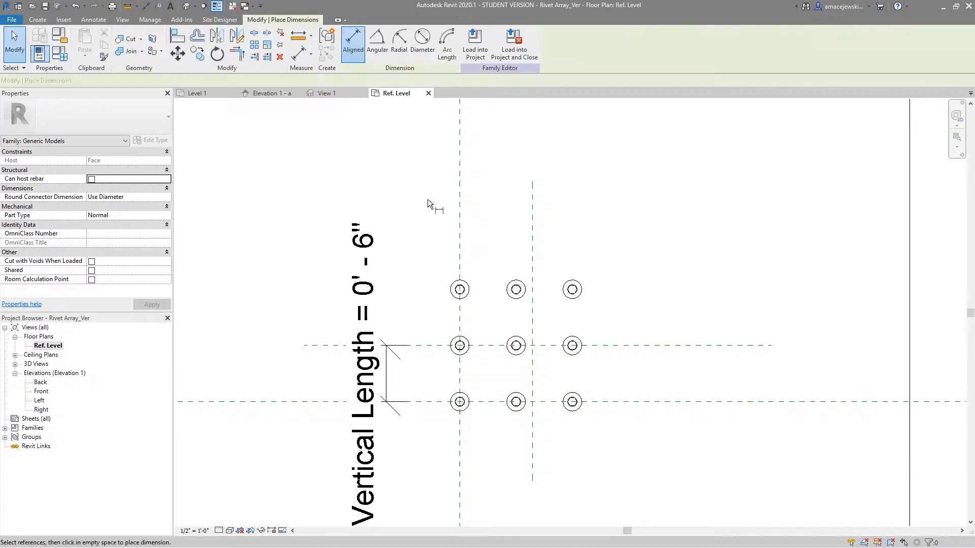
{"action": "left_click", "coordinate": [461, 238]}
{"action": "left_click", "coordinate": [534, 239]}
{"action": "left_click", "coordinate": [537, 242]}
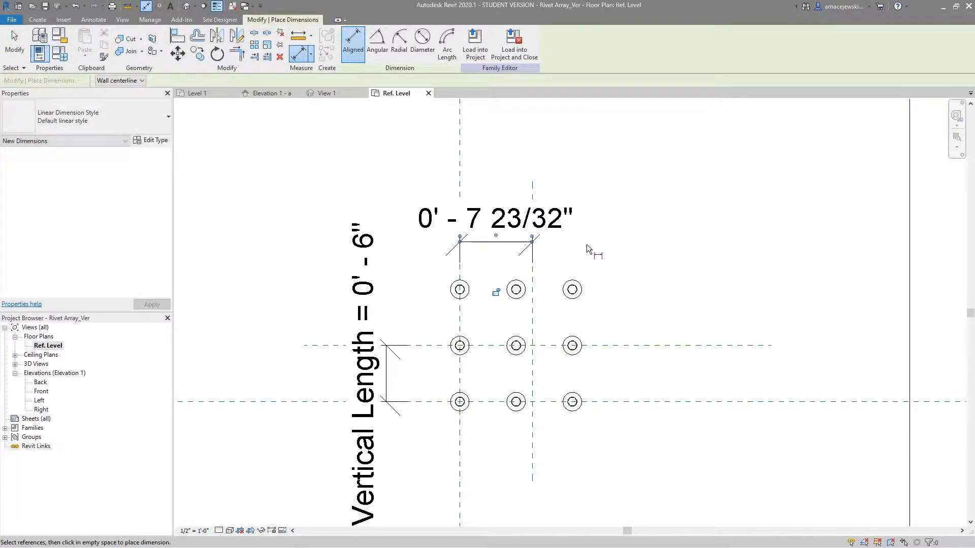
{"action": "key", "text": "Escape"}
{"action": "key", "text": "Escape"}
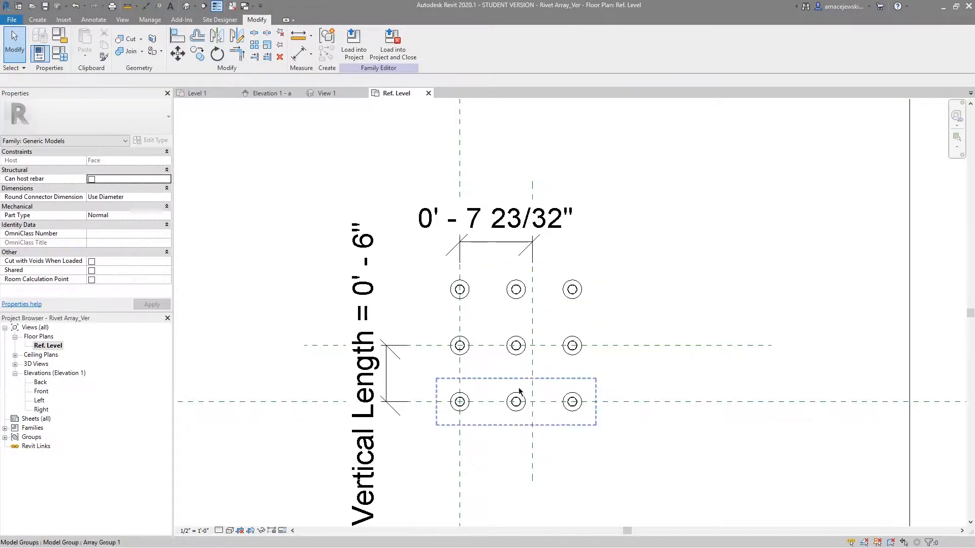
Label the dimension between the two vertical reference planes with the Horizontal Length parameter
{"action": "left_click", "coordinate": [532, 441]}
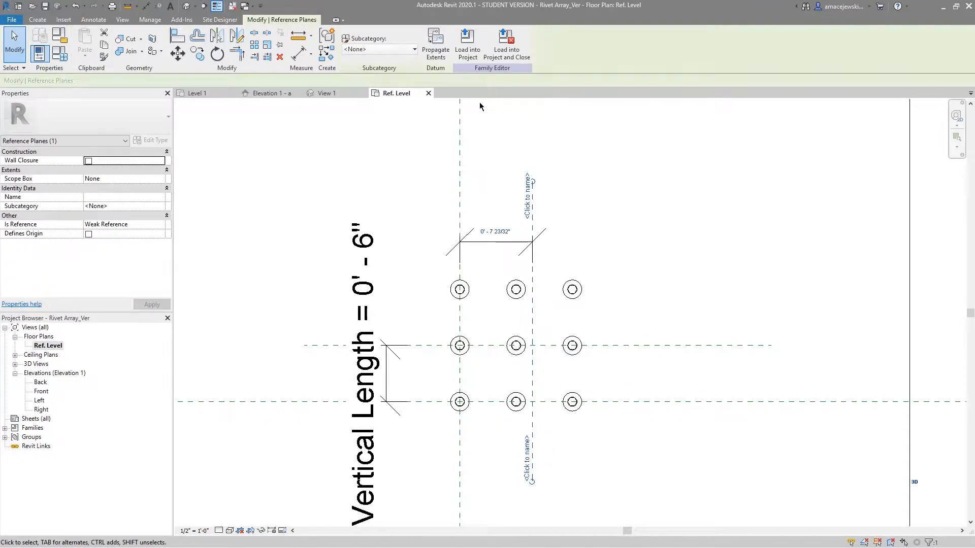
{"action": "left_click", "coordinate": [493, 234]}
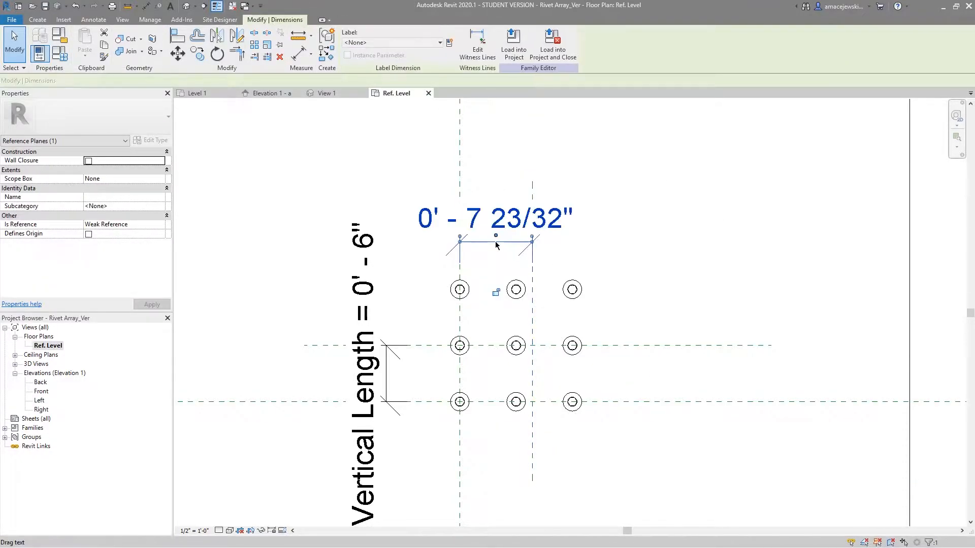
{"action": "left_click", "coordinate": [392, 42]}
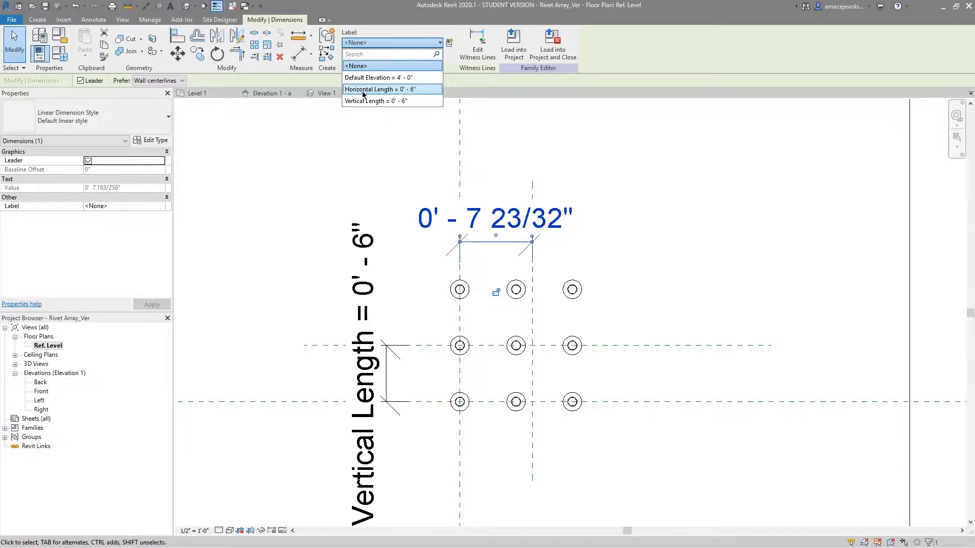
{"action": "left_click", "coordinate": [426, 89]}
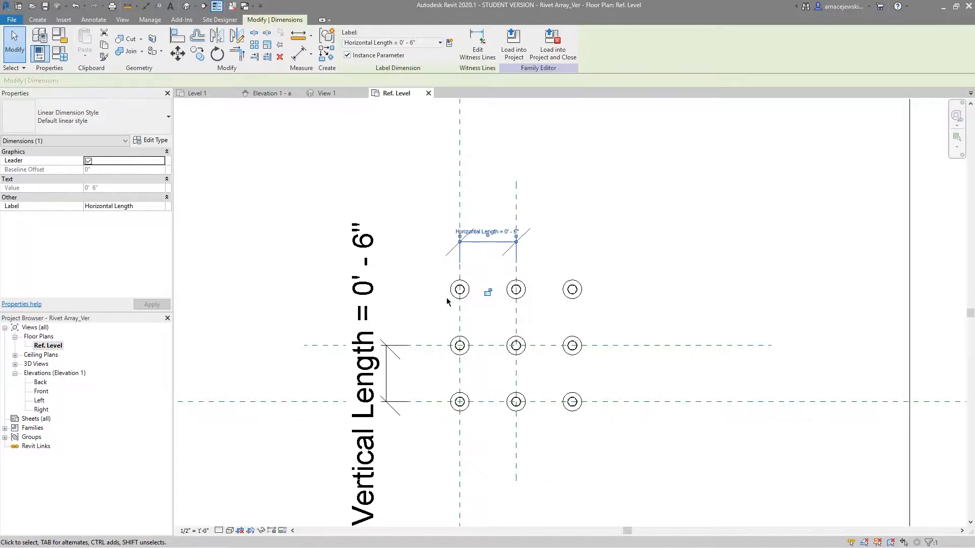
{"action": "key", "text": "Escape"}
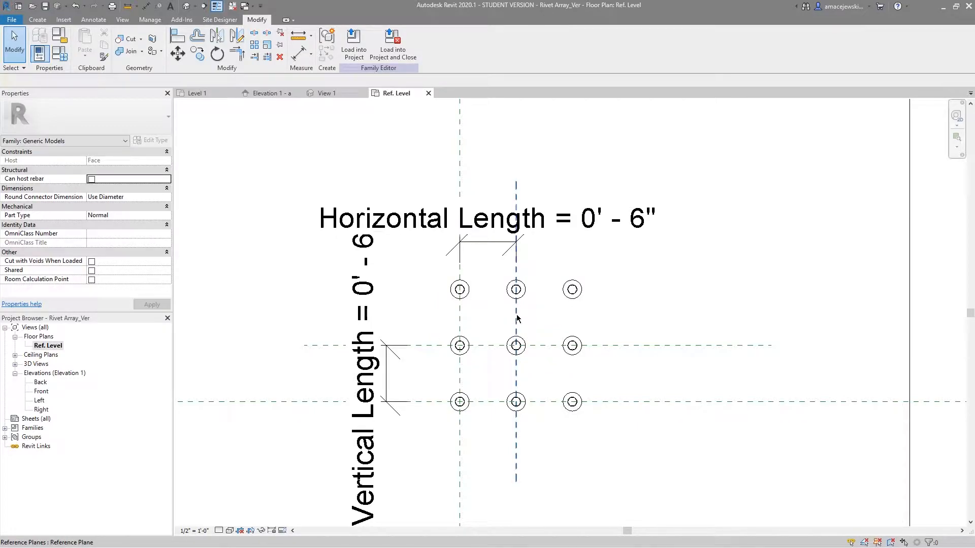
Save the family over the existing Rivet Array_Ver.rfa, close it and load it into the project, overwriting the existing version
{"action": "left_click", "coordinate": [393, 50]}
{"action": "left_click", "coordinate": [460, 284]}
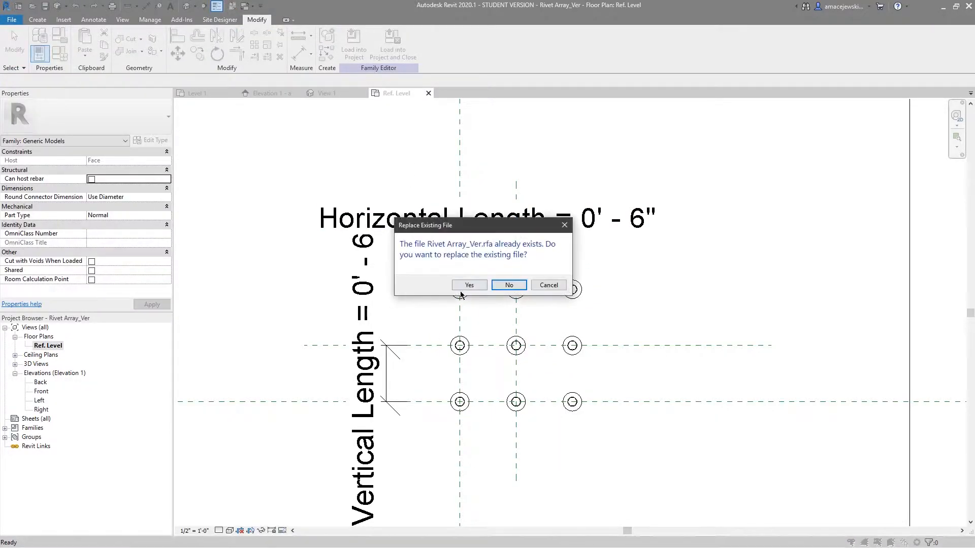
{"action": "left_click", "coordinate": [467, 285]}
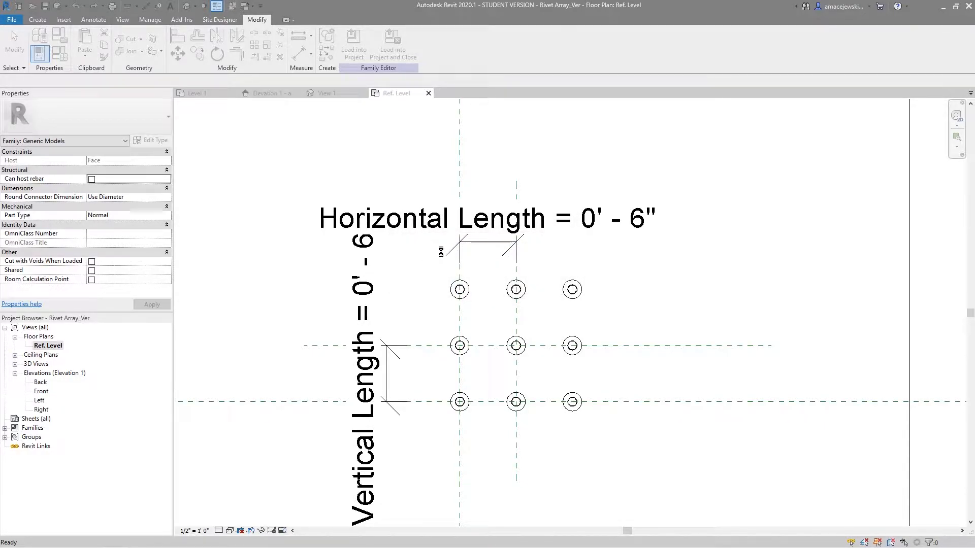
{"action": "left_click", "coordinate": [520, 257]}
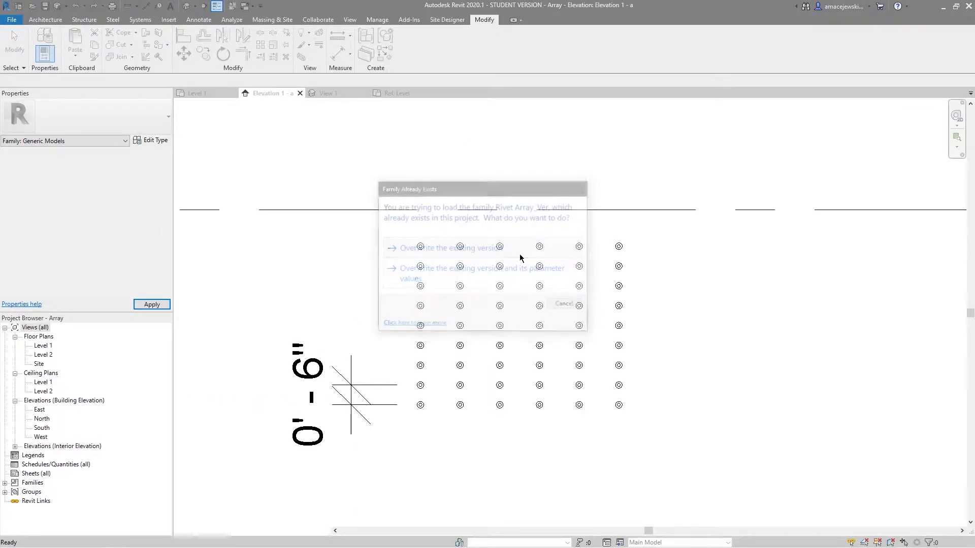
Add an aligned dimension between the first two rivet columns, placed above the array in the elevation
{"action": "left_click", "coordinate": [334, 51]}
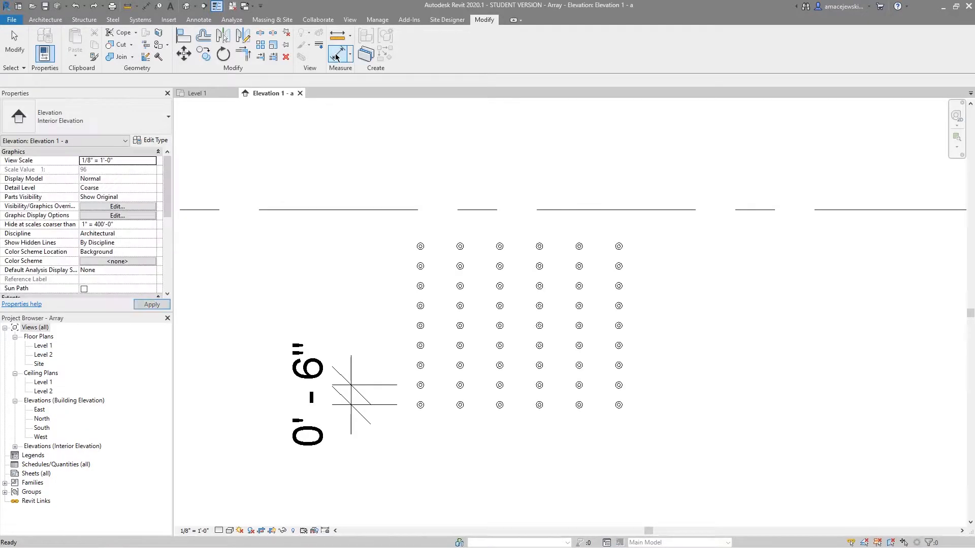
{"action": "left_click", "coordinate": [420, 280]}
{"action": "left_click", "coordinate": [460, 278]}
{"action": "left_click", "coordinate": [475, 196]}
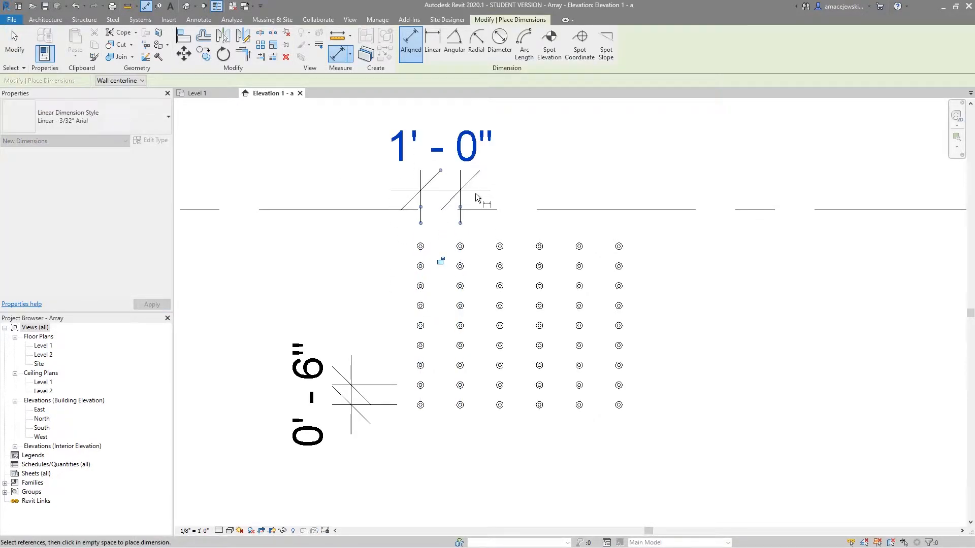
{"action": "key", "text": "Escape"}
{"action": "key", "text": "Escape"}
Set the placed rivet array's Horizontal Length to 1.5 ft
{"action": "left_click", "coordinate": [500, 306]}
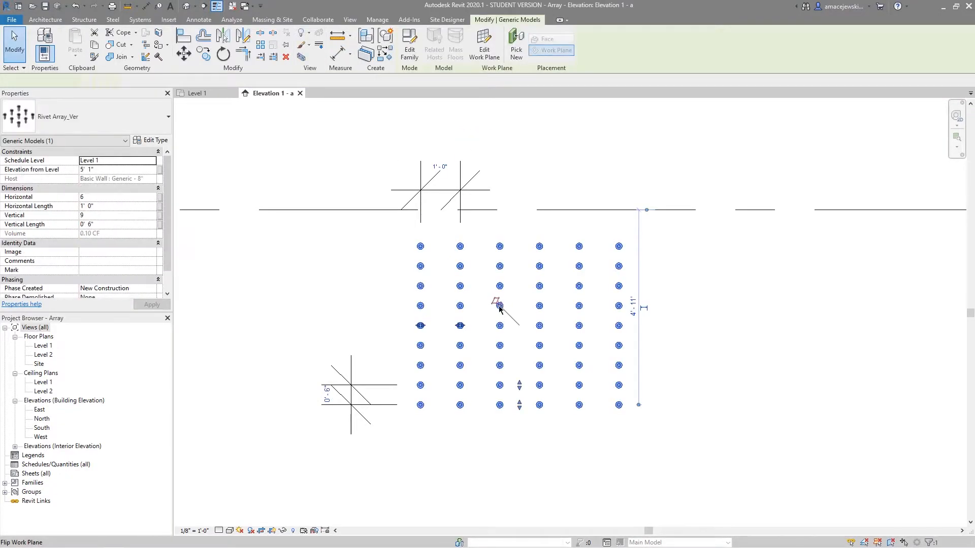
{"action": "left_click", "coordinate": [107, 209]}
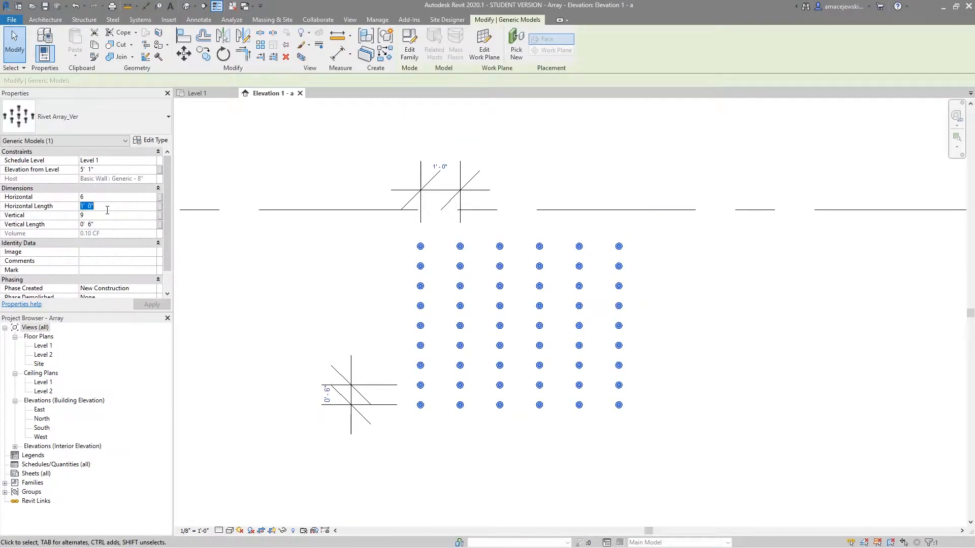
{"action": "type", "text": "1.5"}
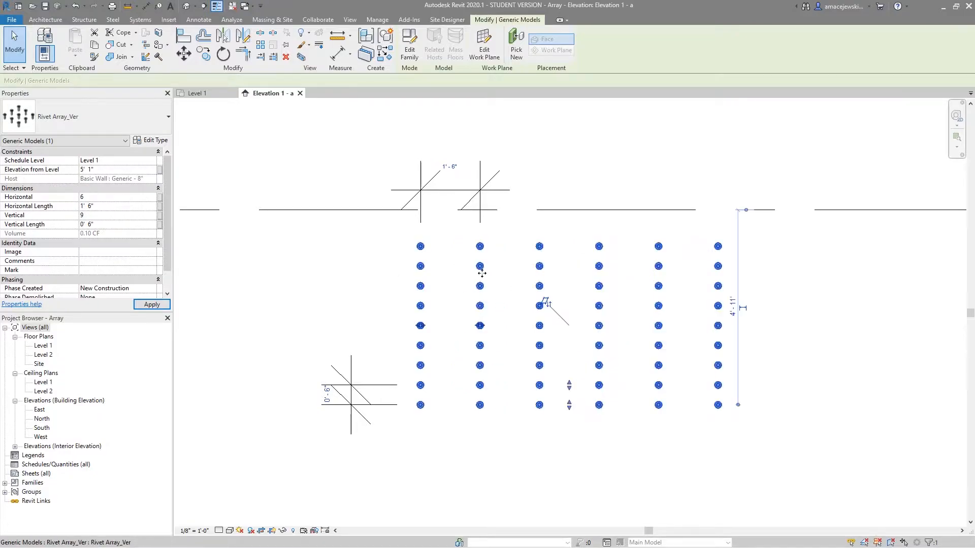
{"action": "left_click", "coordinate": [547, 321]}
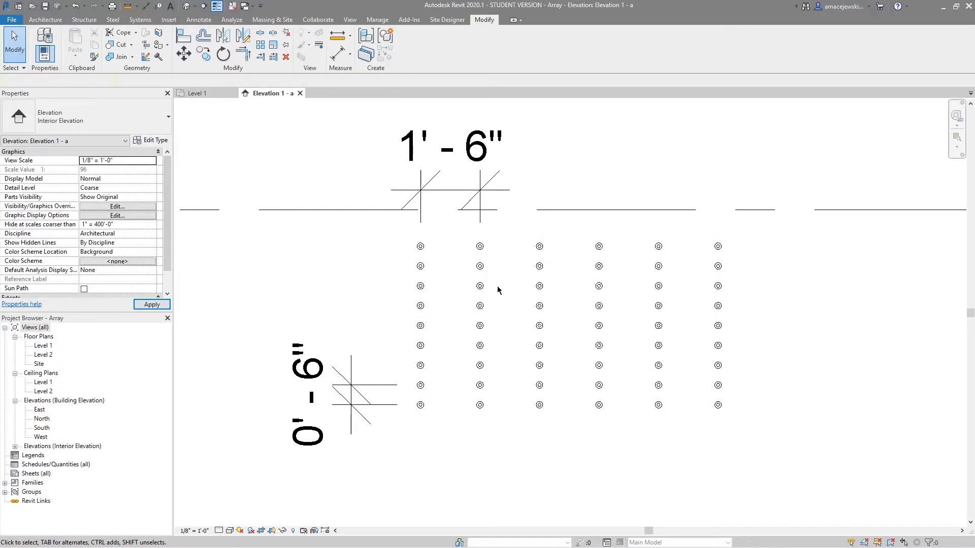
Set the placed rivet array's Vertical count to 24 and bring the whole array into view
{"action": "left_click", "coordinate": [474, 306]}
{"action": "left_click", "coordinate": [105, 215]}
{"action": "type", "text": "24"}
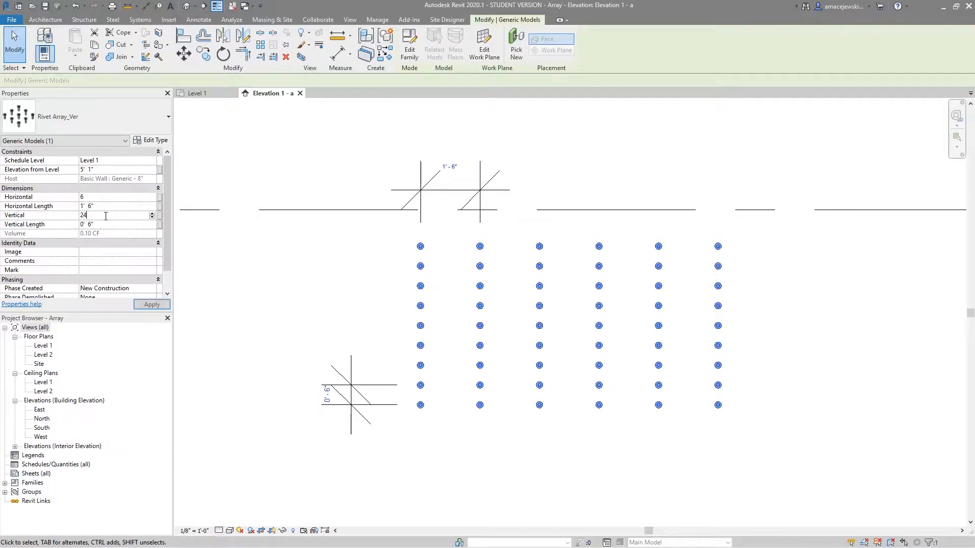
{"action": "key", "text": "Return"}
{"action": "scroll", "coordinate": [366, 288], "scroll_direction": "down", "scroll_amount": 4}
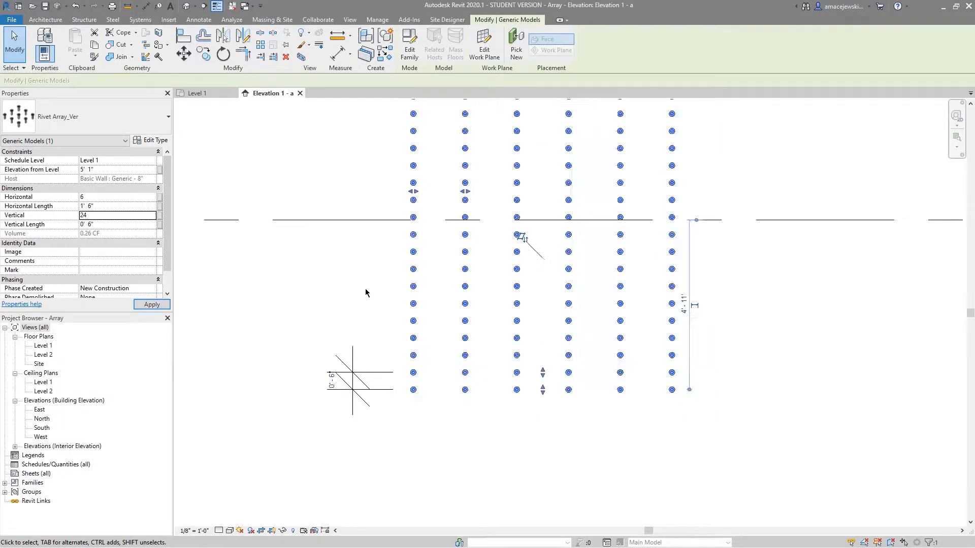
{"action": "middle_click_drag", "start_coordinate": [464, 306], "coordinate": [489, 327]}
{"action": "scroll", "coordinate": [486, 253], "scroll_direction": "up", "scroll_amount": 1}
{"action": "middle_click_drag", "start_coordinate": [520, 271], "coordinate": [544, 303]}
{"action": "left_click", "coordinate": [622, 275]}
{"action": "scroll", "coordinate": [288, 268], "scroll_direction": "up", "scroll_amount": 1}
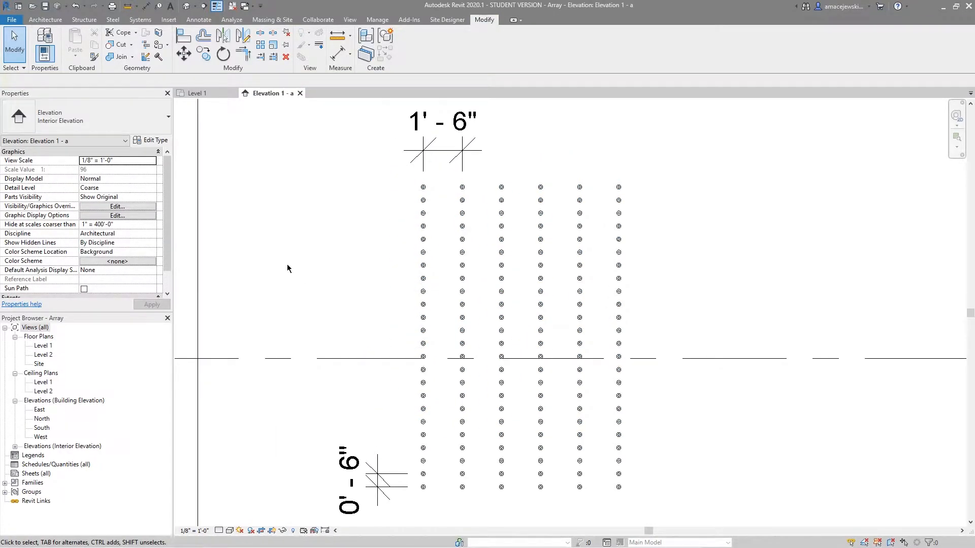